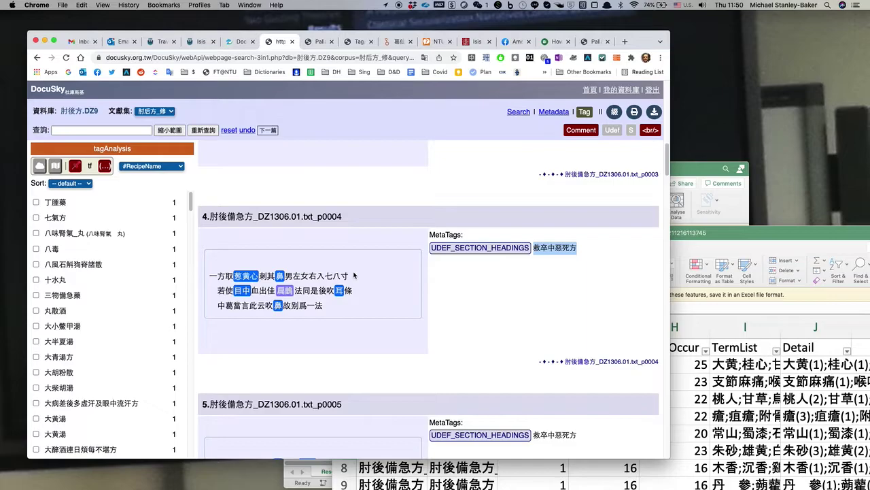
Reorder the browser tabs so the 葛仙翁肘後備急方 Fulltext Database page on Dataverse sits directly before the DocuSky search page.
left_click(392, 45)
left_click_drag(392, 45, 316, 45)
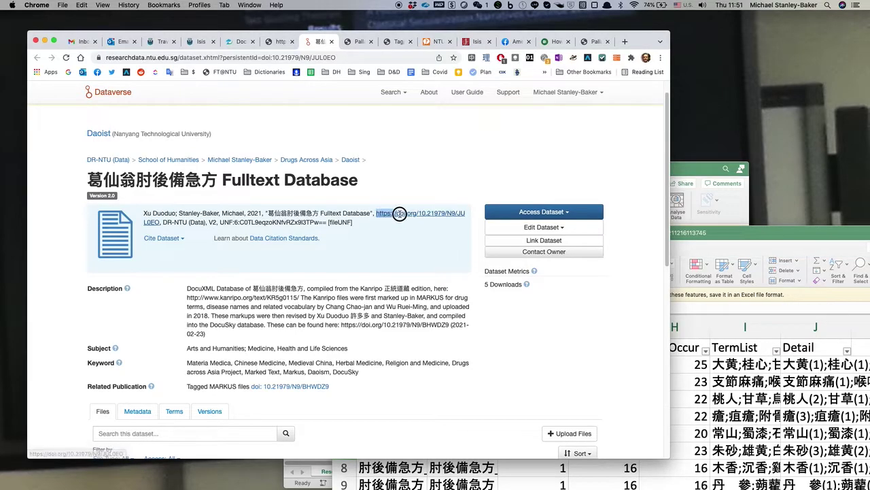
left_click_drag(376, 213, 399, 221)
left_click(388, 230)
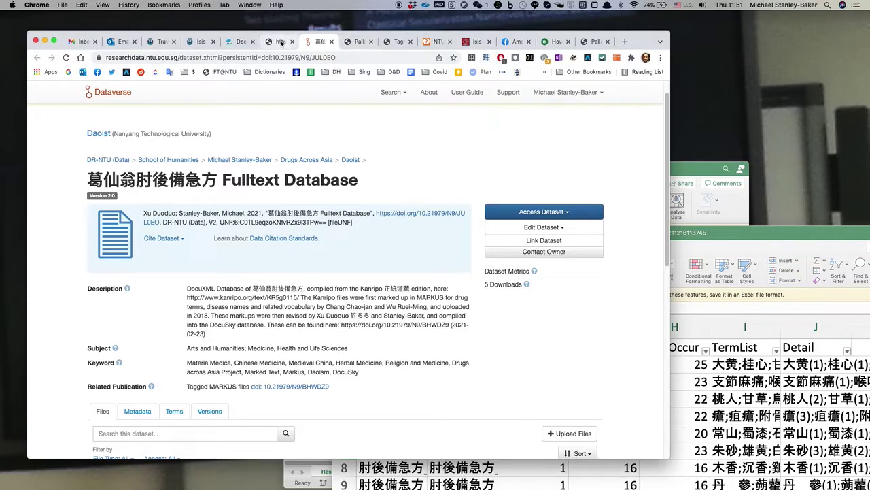
left_click_drag(282, 42, 312, 42)
left_click(311, 42)
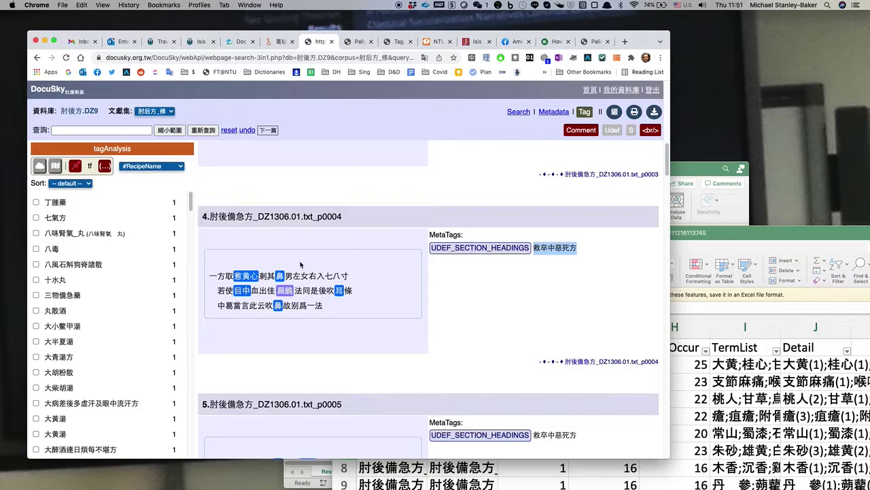
Review the opening passages of the 肘后方_修 corpus in DocuSky and view the Palladio graph.
scroll(301, 264, "up", 8)
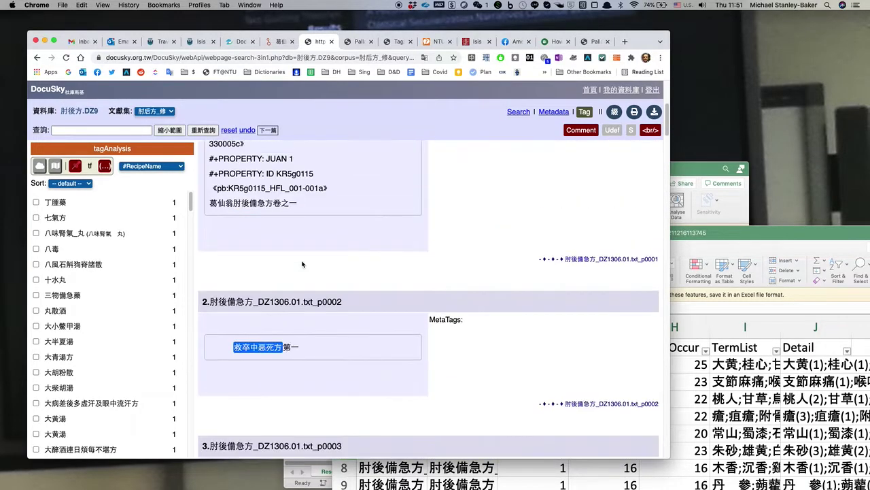
scroll(339, 151, "up", 5)
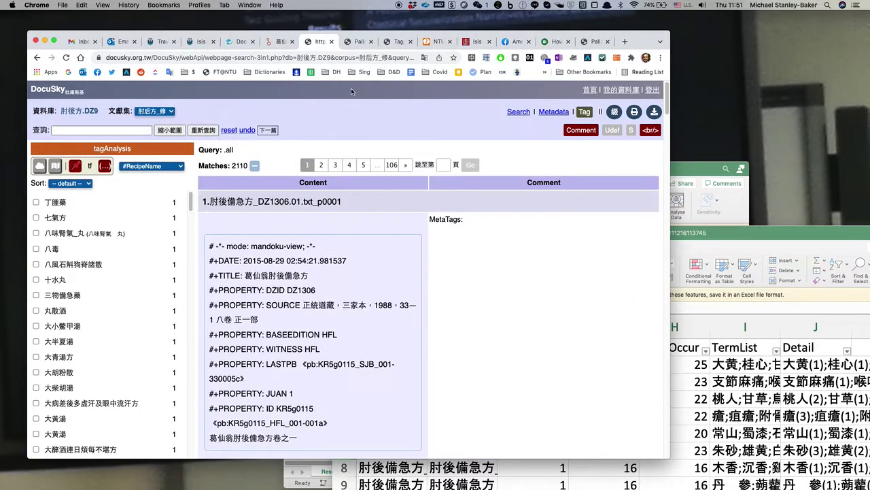
left_click(357, 42)
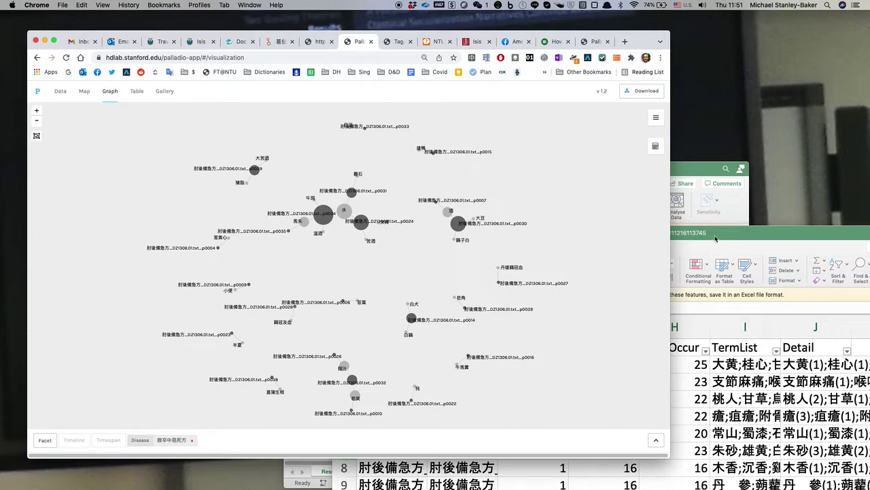
Switch to the Result_CategorizedFileResult workbook in Excel to view its first columns, and examine the file list of the Dataverse dataset.
left_click_drag(719, 237, 557, 84)
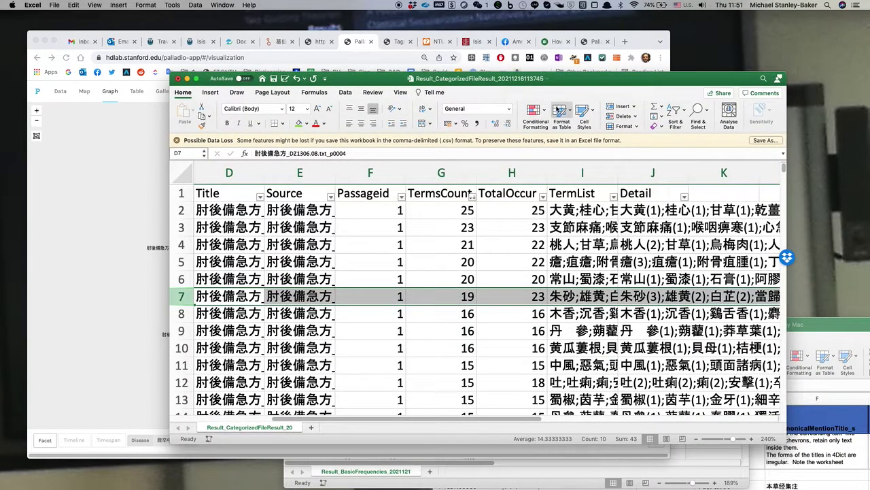
scroll(511, 422, "left", 5)
left_click_drag(649, 83, 725, 110)
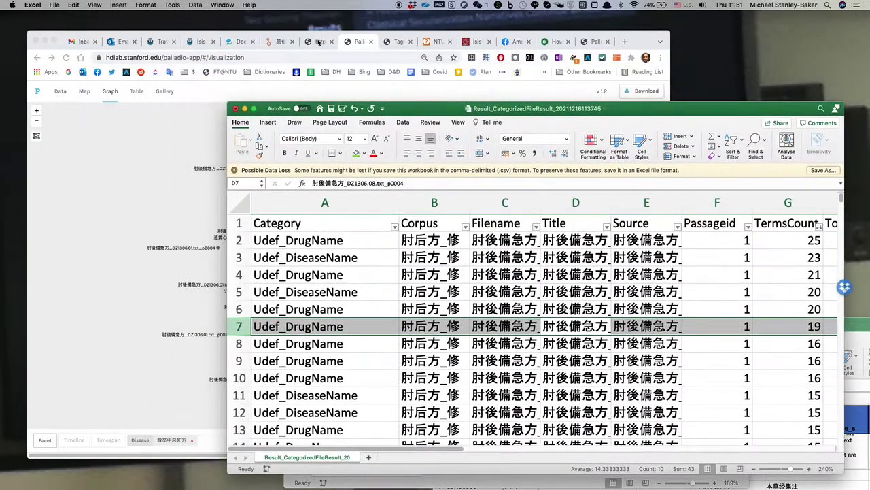
left_click(284, 41)
scroll(305, 268, "down", 10)
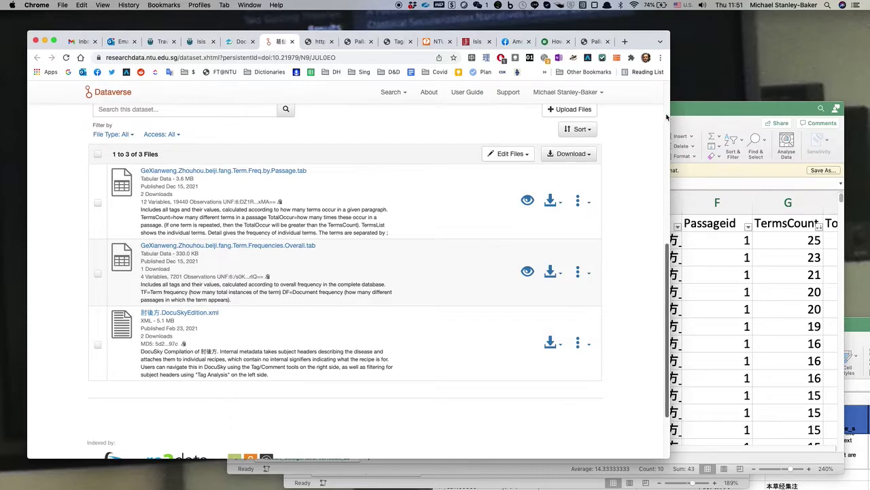
Return to the Result_CategorizedFileResult workbook and widen its window to show the columns from Category through TermList.
left_click_drag(704, 112, 685, 79)
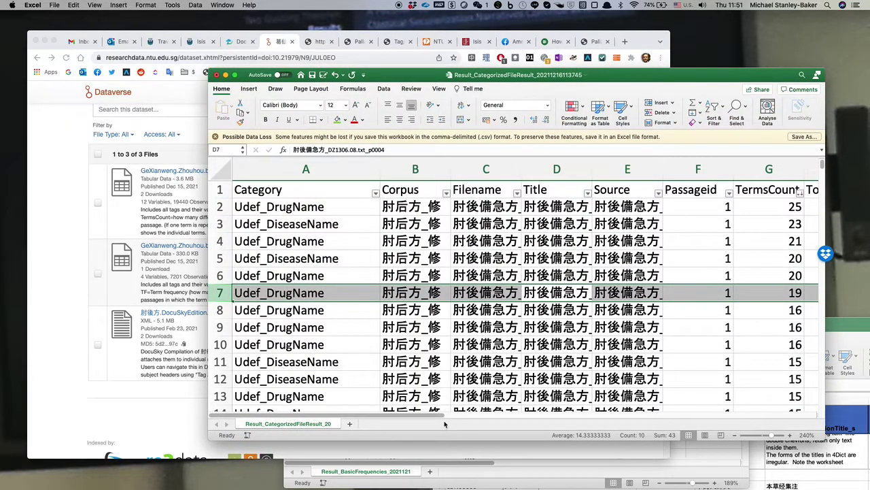
left_click_drag(602, 77, 443, 72)
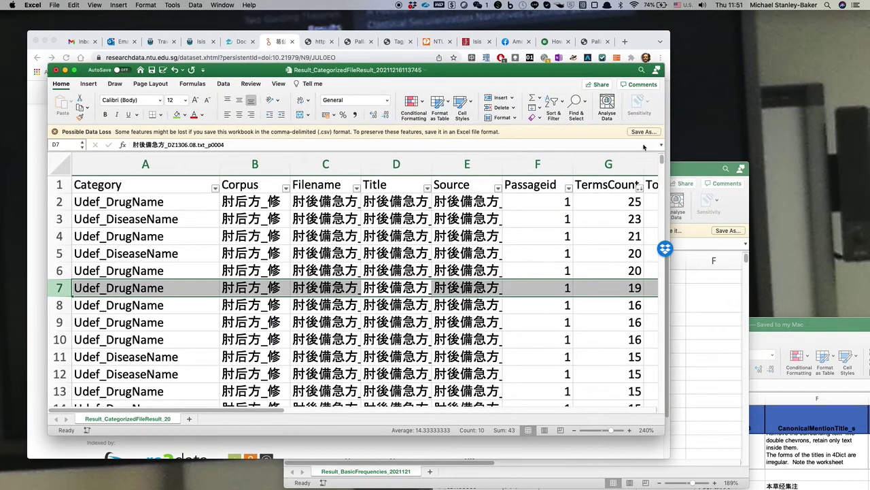
left_click_drag(664, 113, 809, 113)
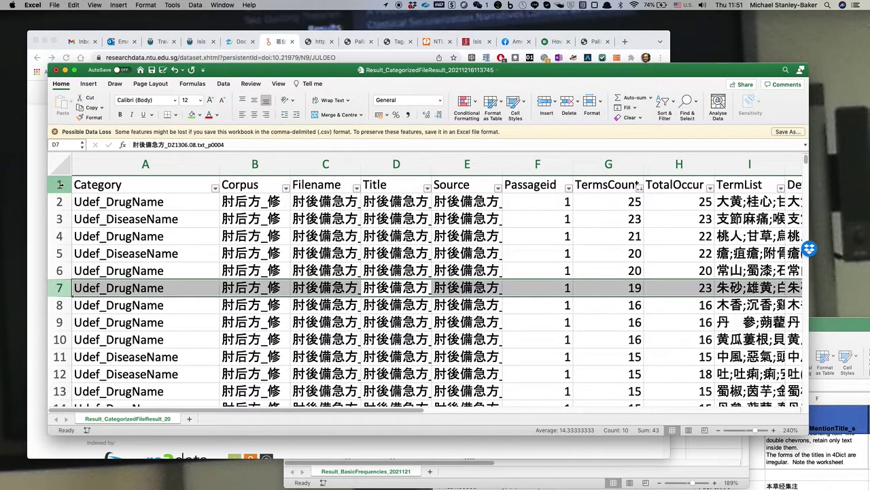
Remove the existing filter from the header row and apply a fresh filter to it.
left_click(60, 184)
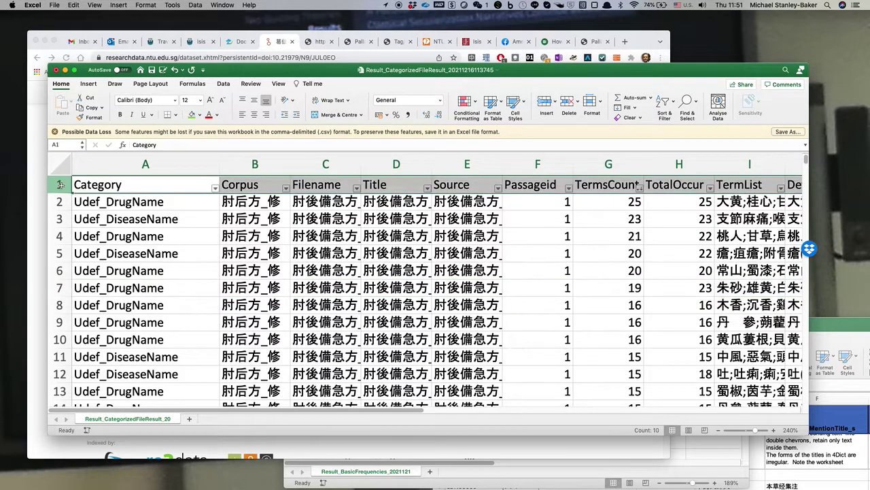
left_click(664, 102)
left_click(682, 158)
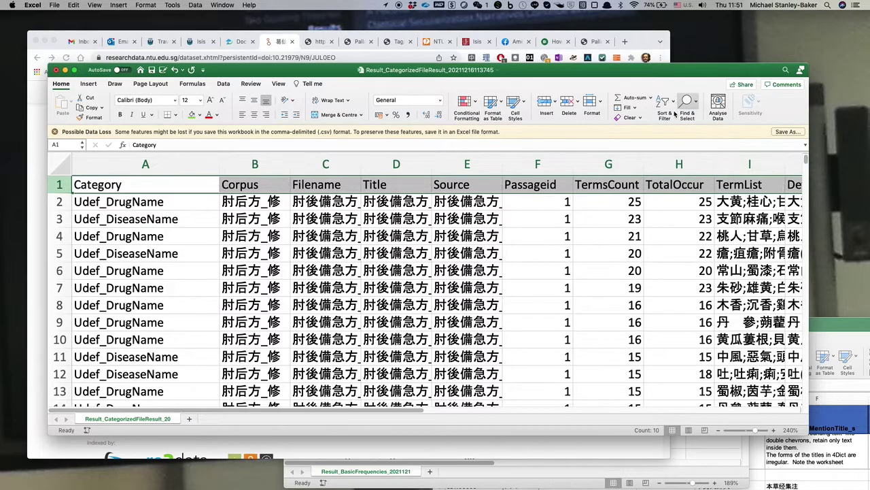
left_click(673, 102)
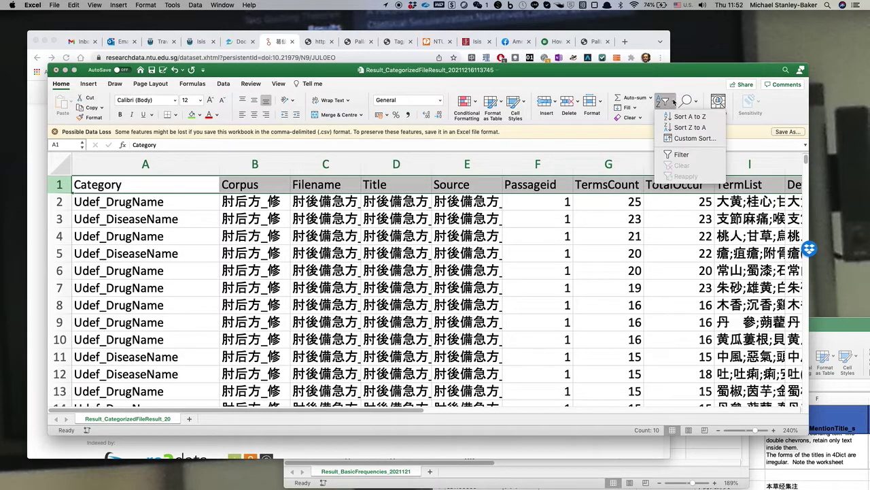
left_click(682, 156)
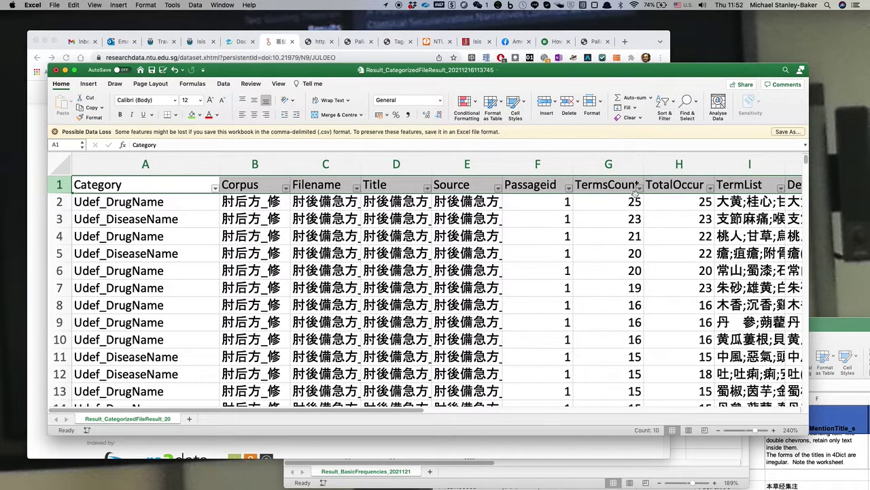
Examine the full range of filter values available for the TermsCount column without changing the filter.
left_click(640, 188)
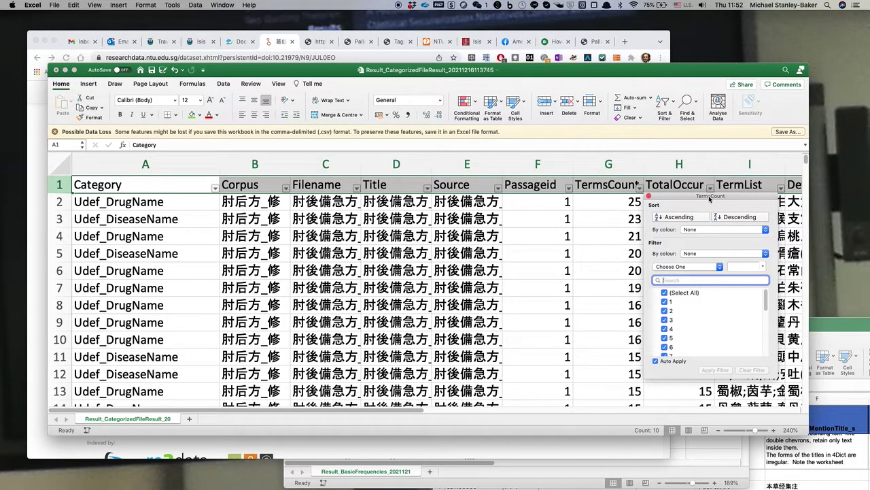
left_click_drag(766, 298, 777, 348)
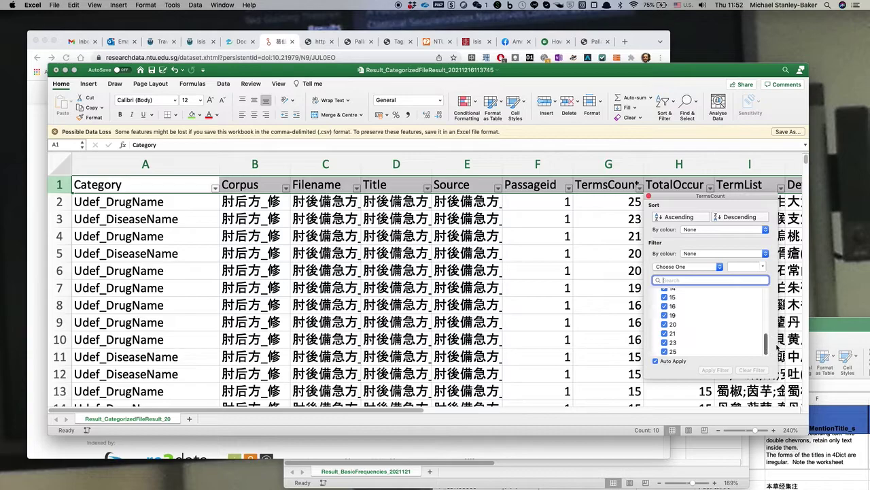
left_click(650, 198)
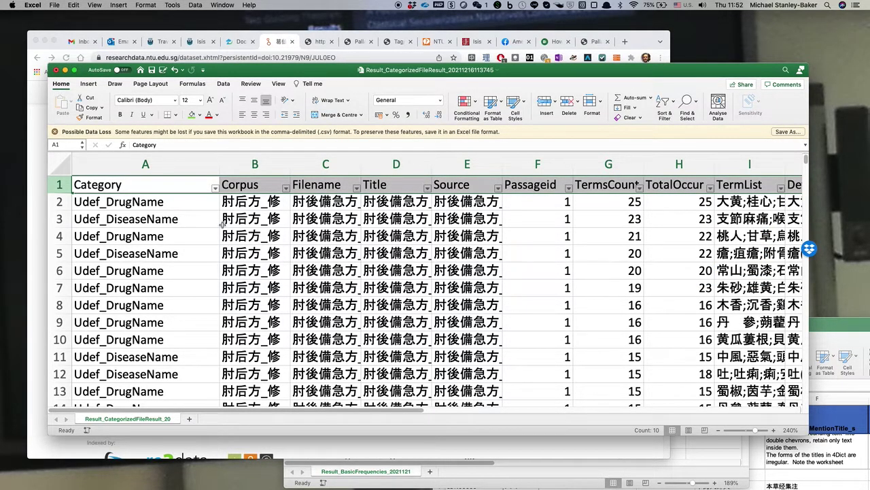
Widen the Filename column to show the full passage names and sort the table by Filename in ascending order.
left_click_drag(361, 163, 511, 163)
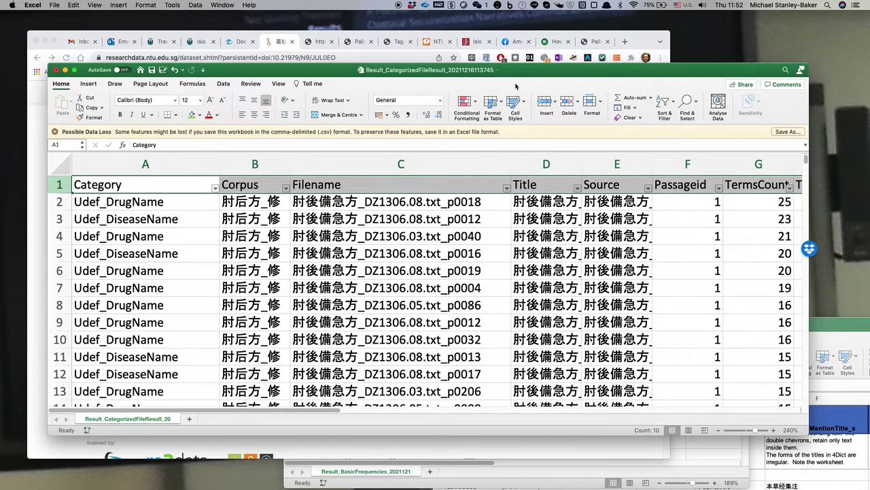
left_click_drag(531, 71, 608, 88)
left_click(552, 218)
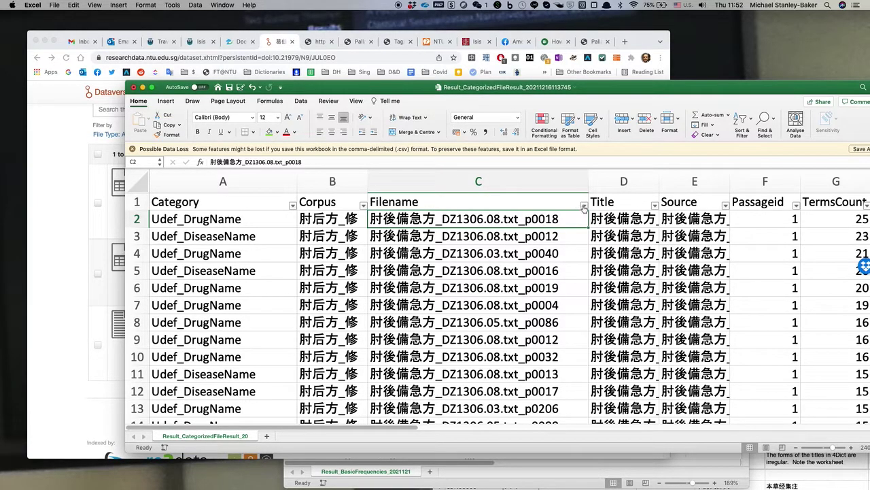
left_click(583, 205)
left_click(632, 235)
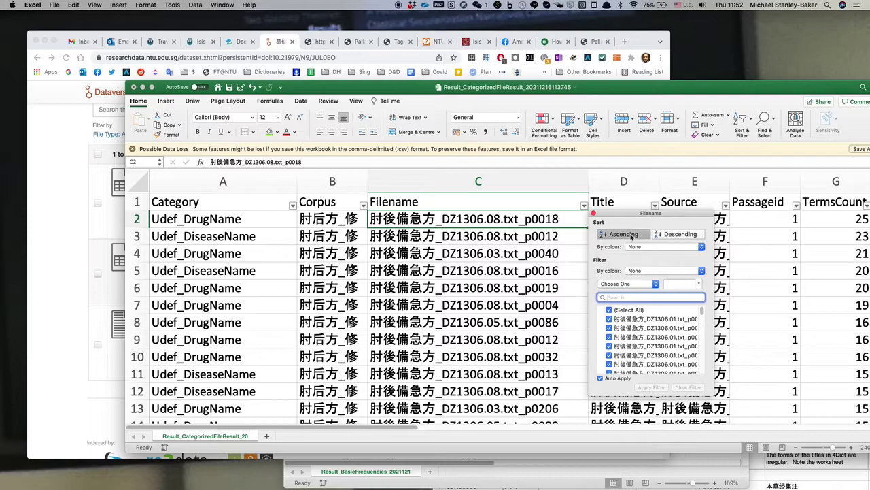
left_click(593, 214)
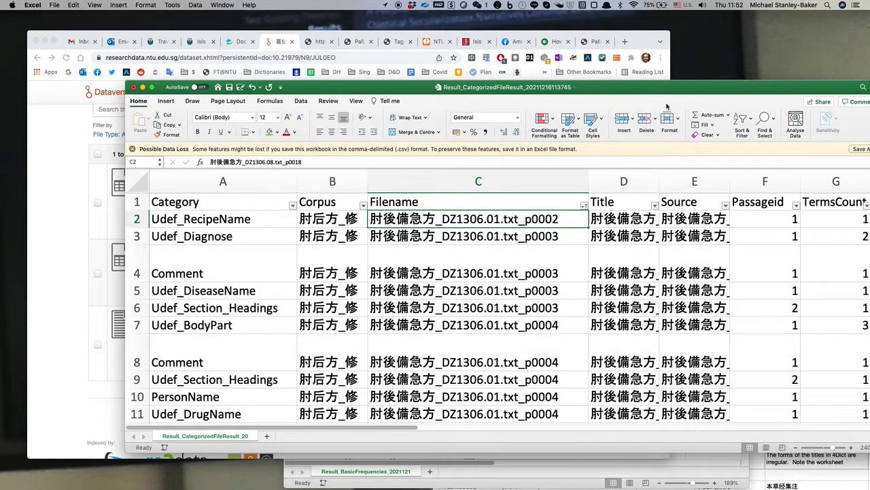
Widen the workbook window to reach the TermList column and examine the categories and term list of the first passages.
left_click_drag(671, 91, 547, 89)
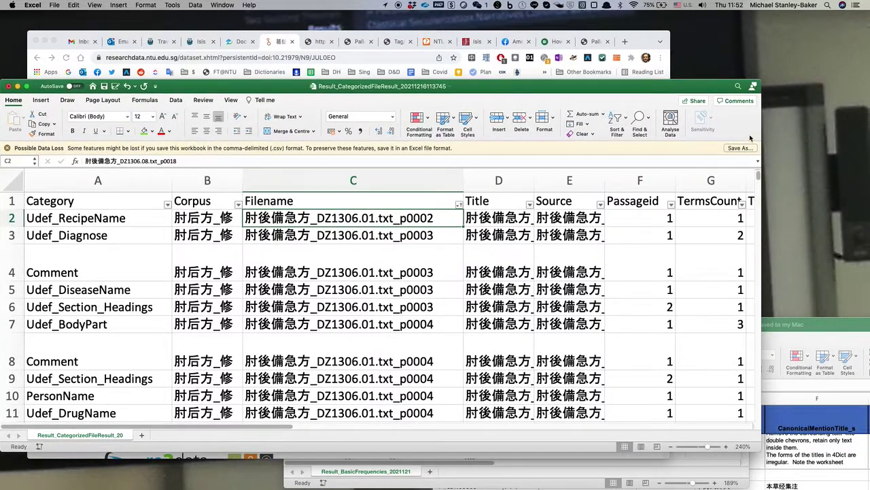
left_click_drag(764, 127, 858, 129)
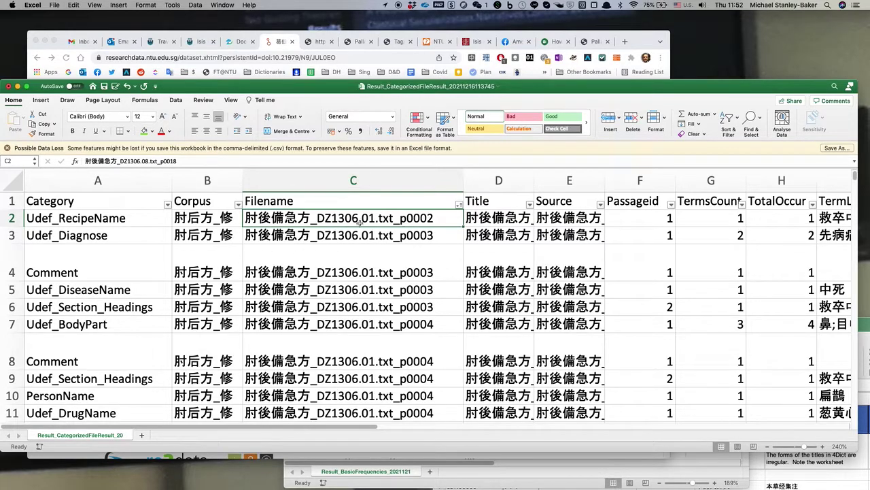
left_click(102, 219)
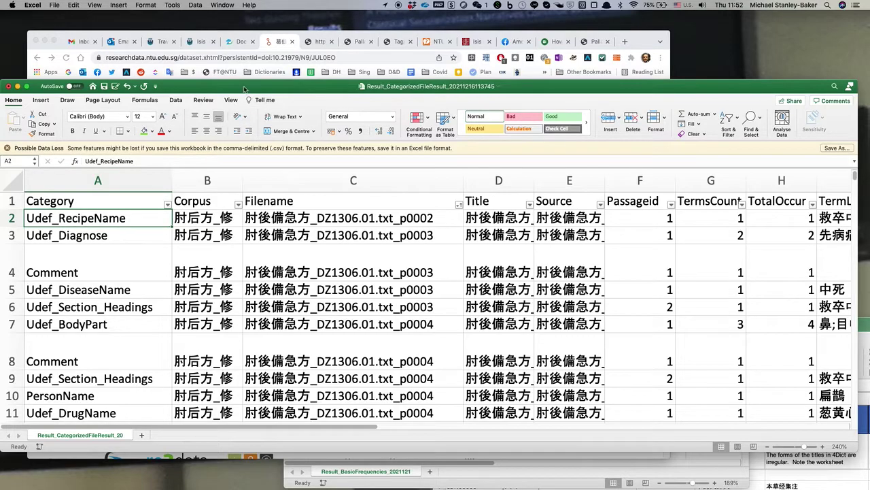
left_click_drag(255, 86, 265, 109)
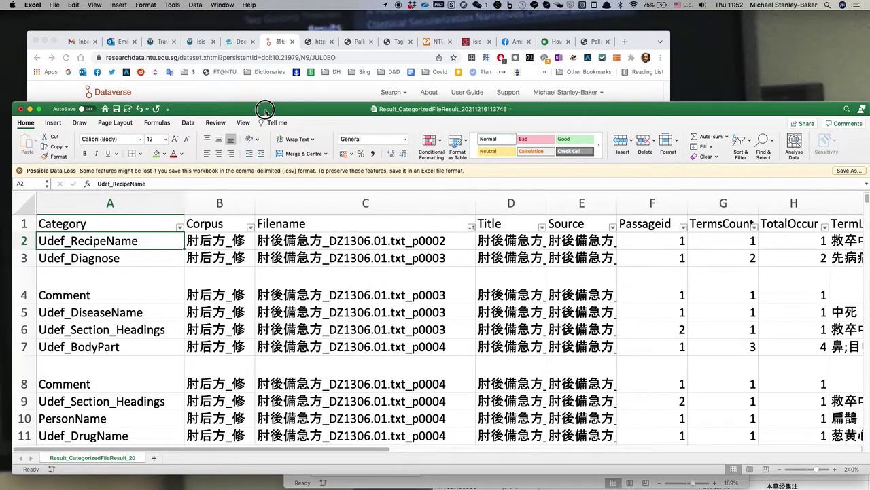
left_click_drag(266, 109, 265, 95)
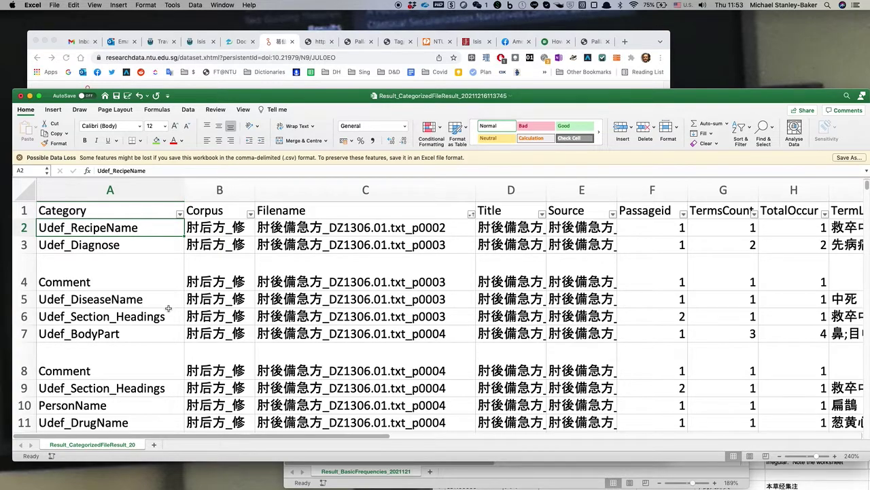
scroll(168, 308, "down", 3)
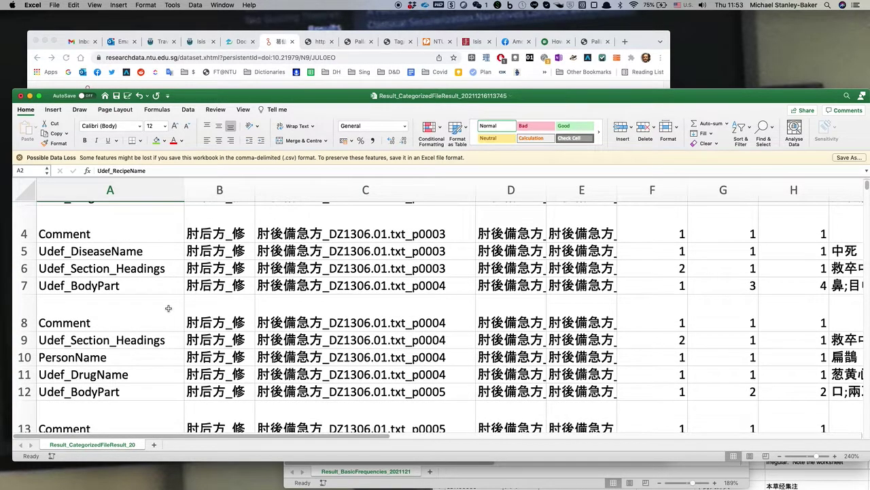
scroll(168, 308, "up", 3)
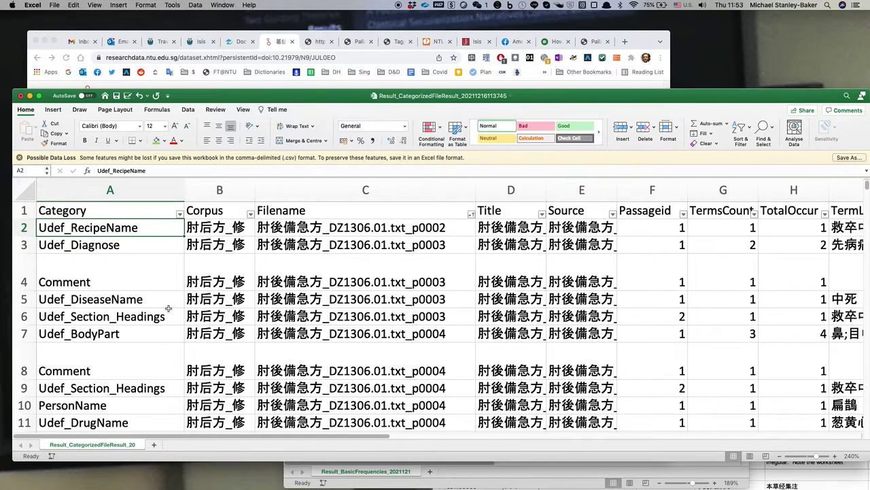
left_click(846, 229)
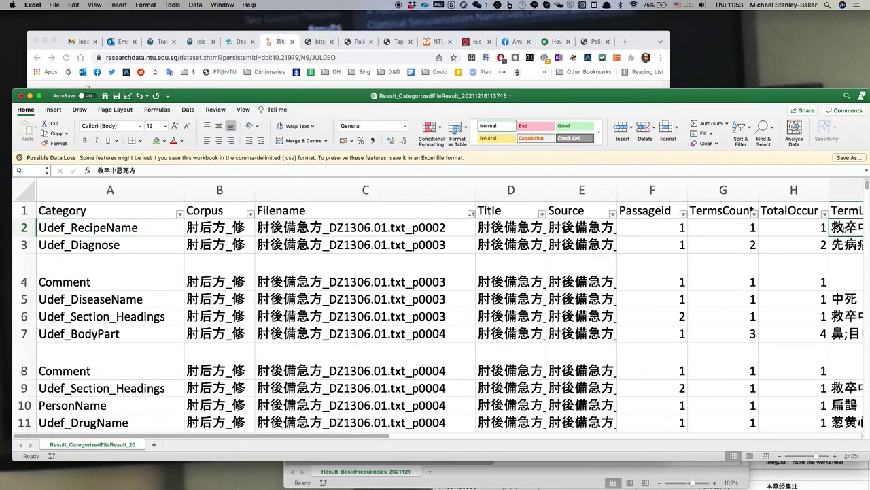
Switch back to Chrome and bring up the DocuSky TagStatsTool page with its CSV output options.
left_click_drag(559, 103, 580, 149)
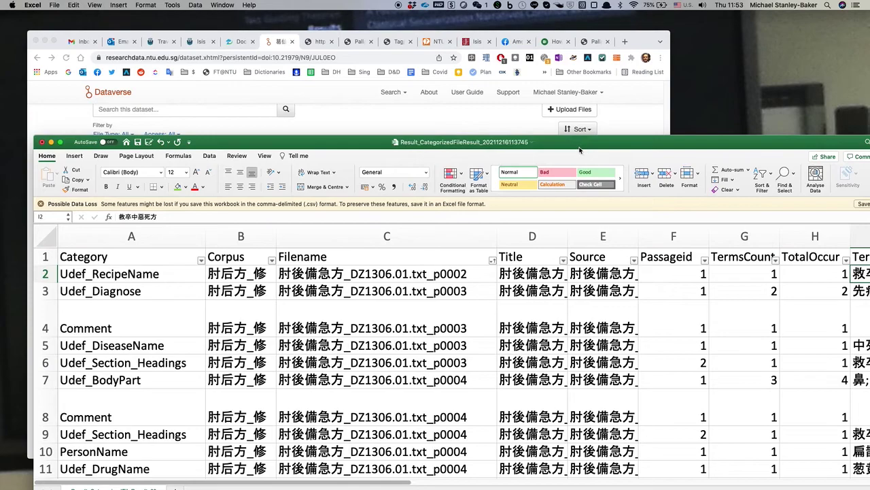
left_click(456, 122)
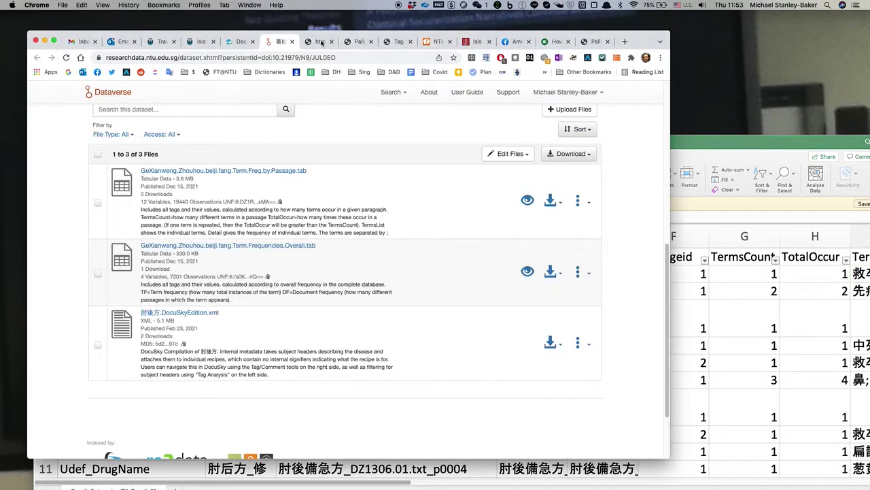
left_click(234, 41)
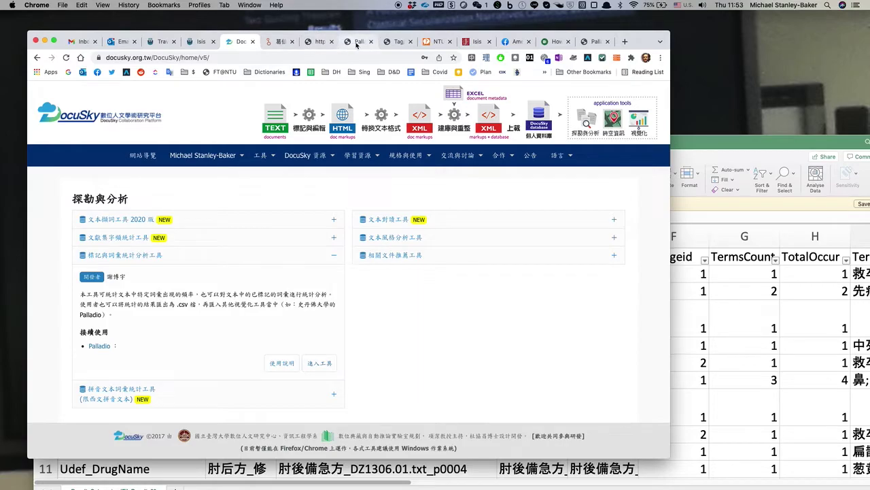
left_click(395, 42)
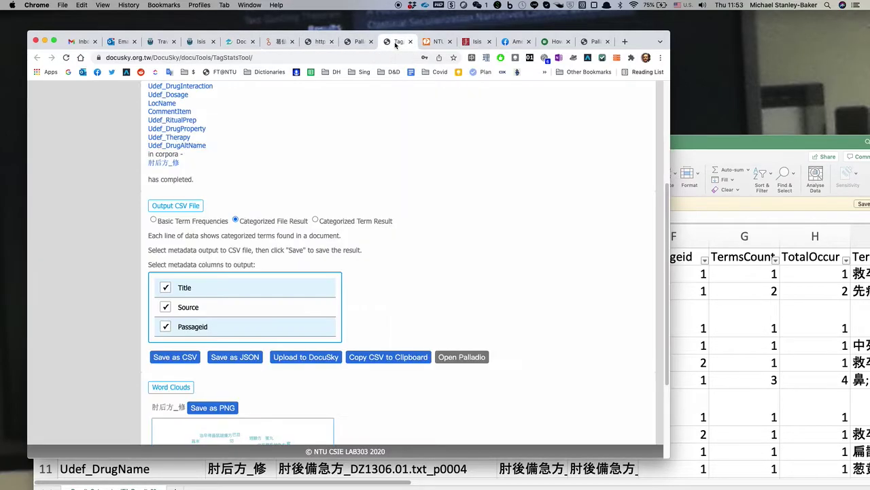
Bring up the DocuSky full-text page and match passage p0002 with the first Filename entry in the Excel table.
left_click(359, 42)
left_click(316, 43)
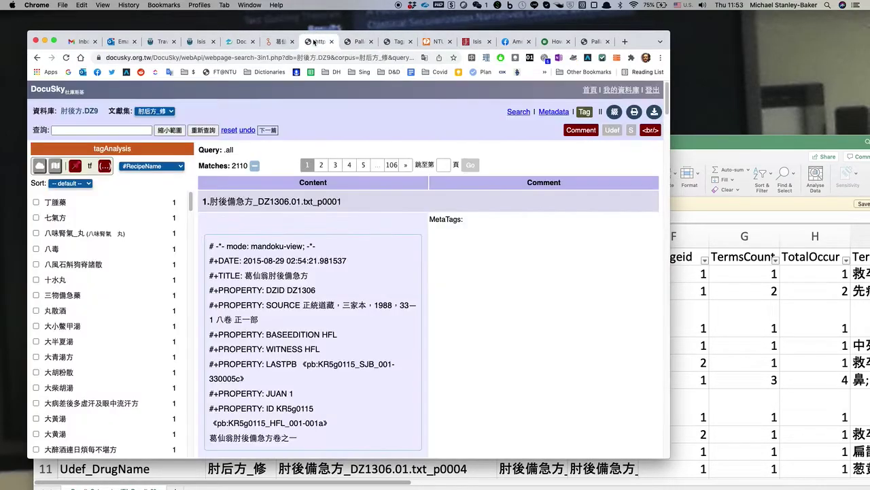
left_click(722, 156)
left_click(443, 274)
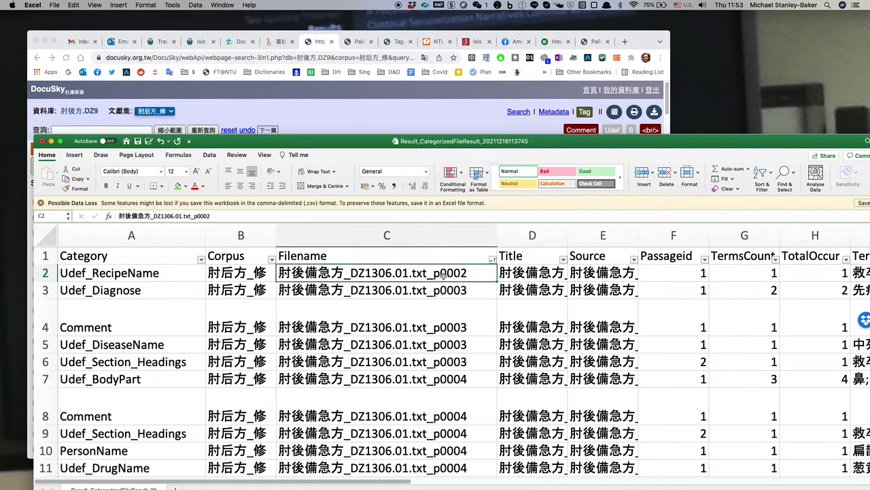
left_click(394, 129)
scroll(428, 259, "down", 5)
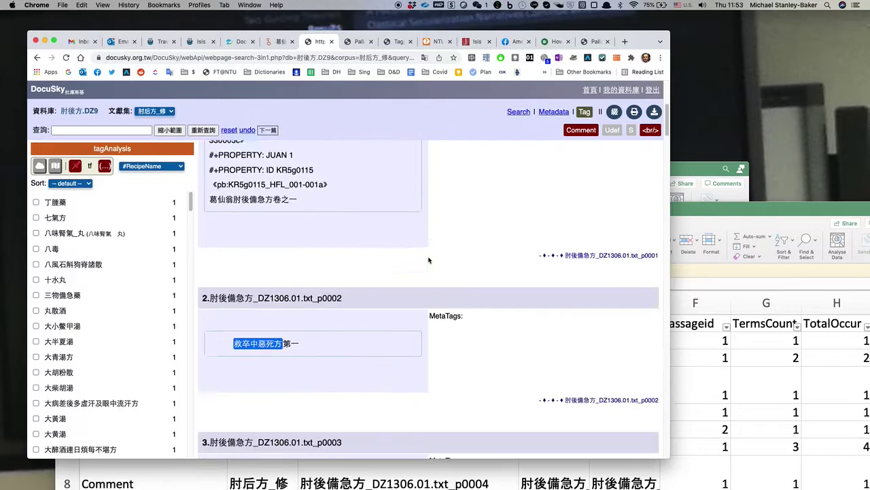
scroll(429, 260, "down", 3)
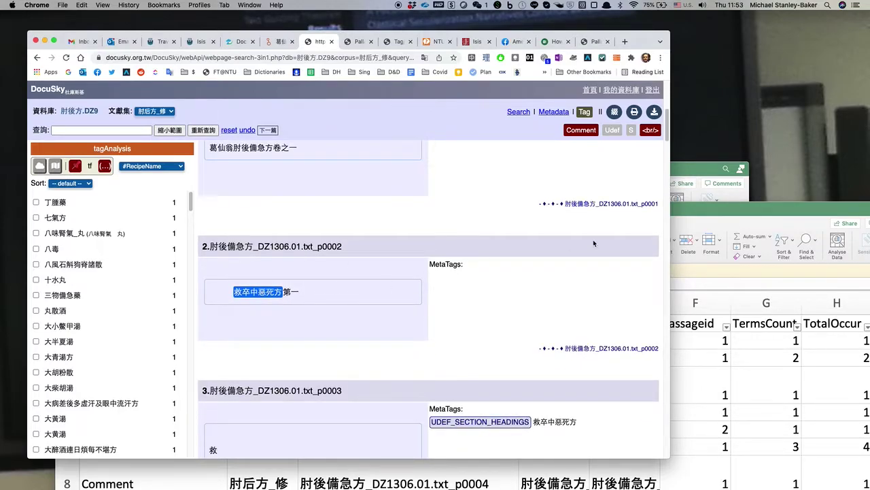
Move the workbook below the DocuSky text and examine the 救卒中惡死方 section-heading tag of passages p0003 and p0004.
left_click_drag(684, 220, 668, 331)
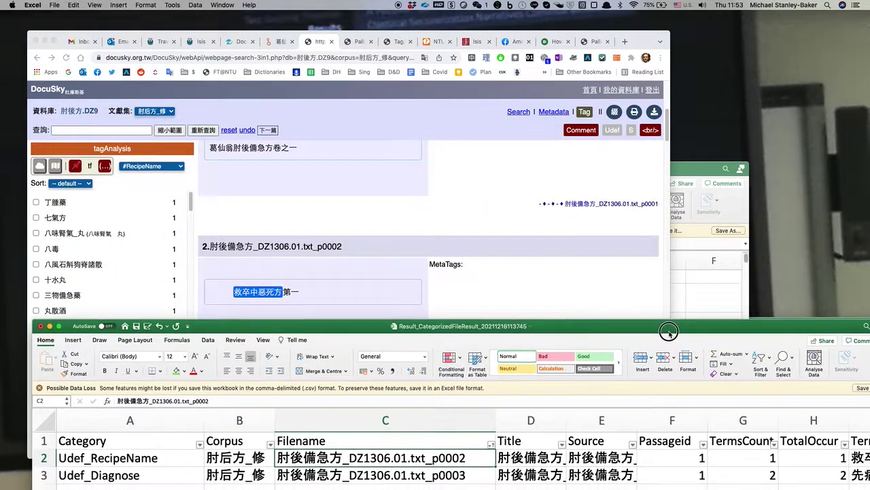
left_click(234, 292)
scroll(477, 337, "down", 3)
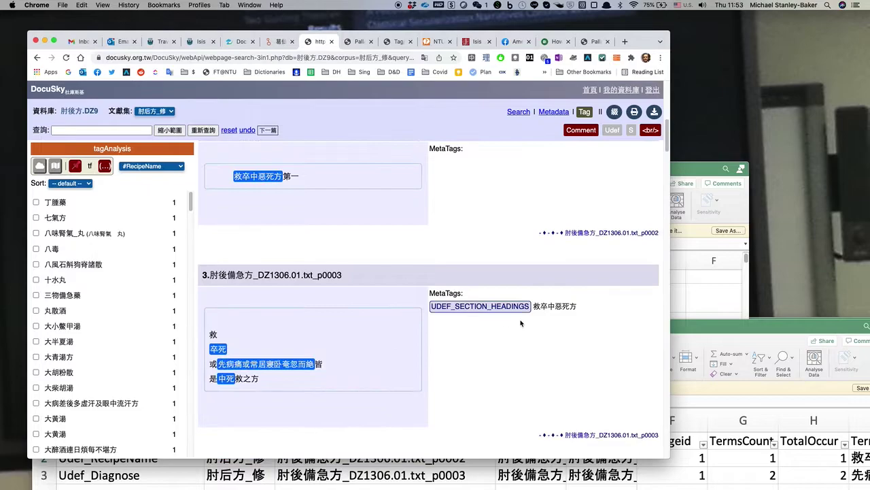
left_click_drag(580, 308, 532, 308)
scroll(537, 340, "down", 1)
scroll(536, 339, "down", 4)
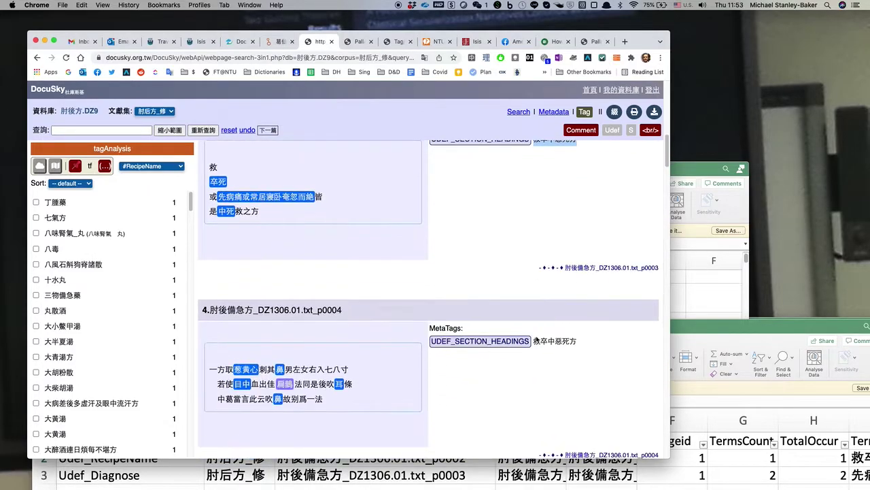
left_click(578, 339)
left_click_drag(579, 339, 533, 339)
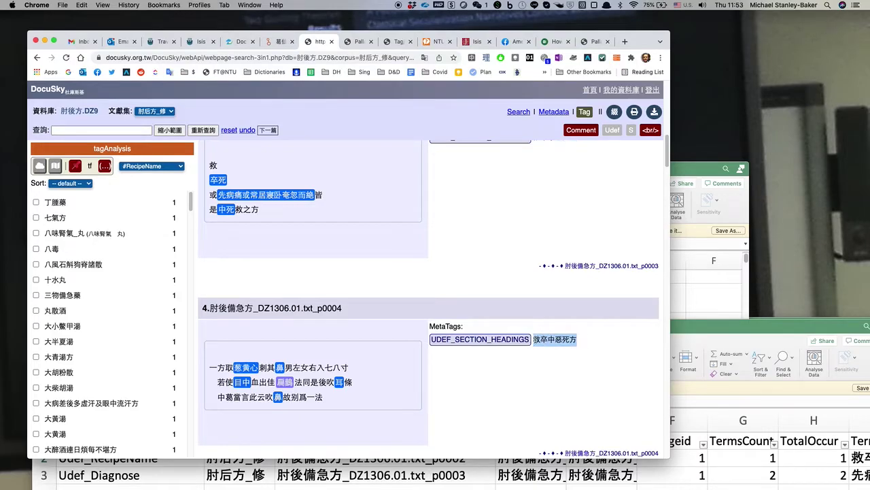
Switch back to Excel, fit the workbook window on the screen and zoom the sheet out to 170%.
left_click_drag(716, 332, 669, 142)
left_click_drag(846, 176, 755, 175)
left_click_drag(575, 142, 675, 98)
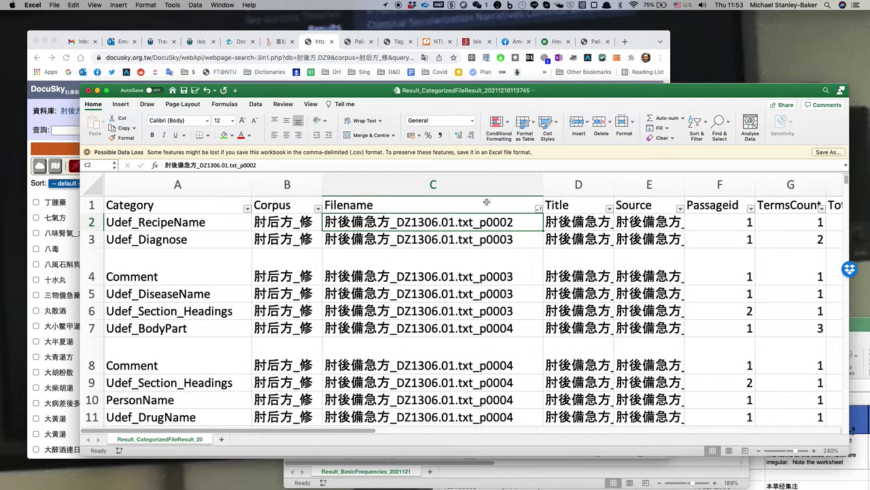
left_click(759, 451)
left_click(759, 451)
left_click(760, 451)
left_click(759, 450)
left_click(759, 451)
left_click(760, 451)
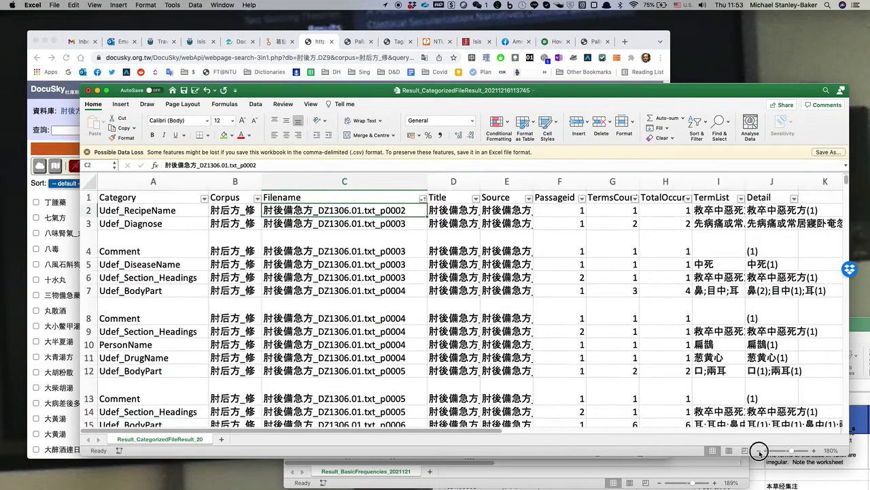
left_click(760, 451)
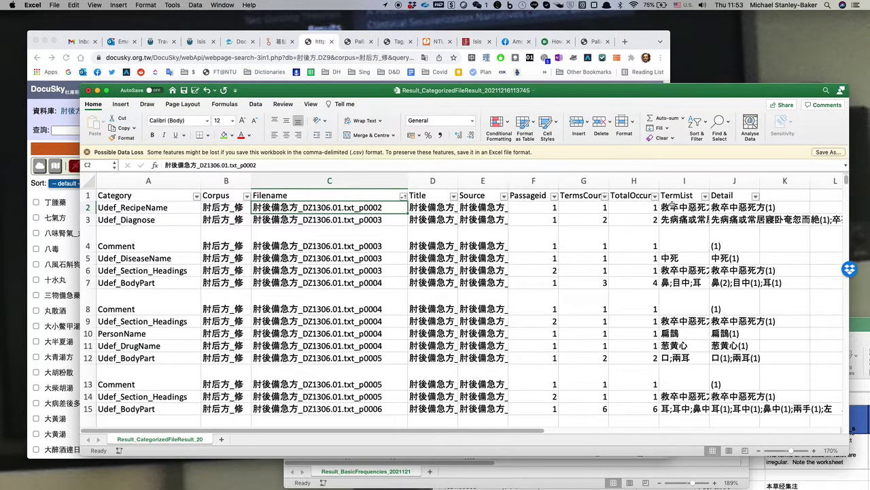
Filter the TermList column by the term 救卒中惡死方 copied from cell I2, and widen the TermList column.
left_click(673, 206)
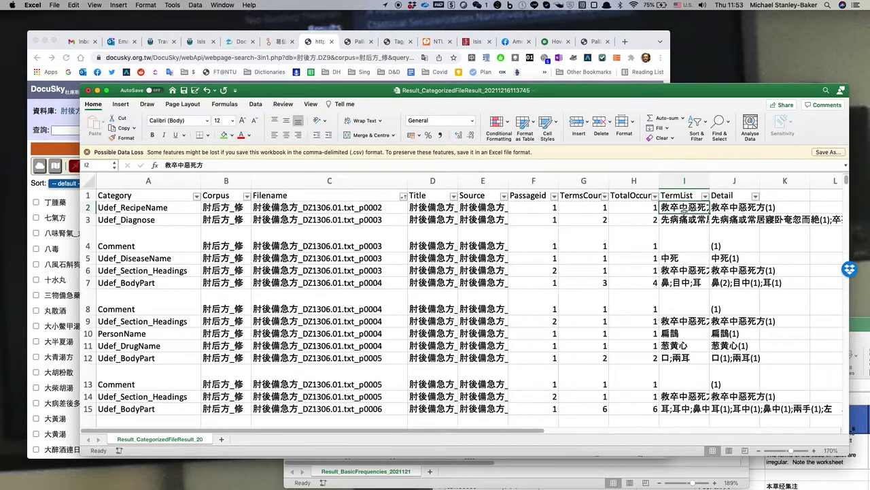
left_click_drag(221, 166, 164, 166)
key("super+c")
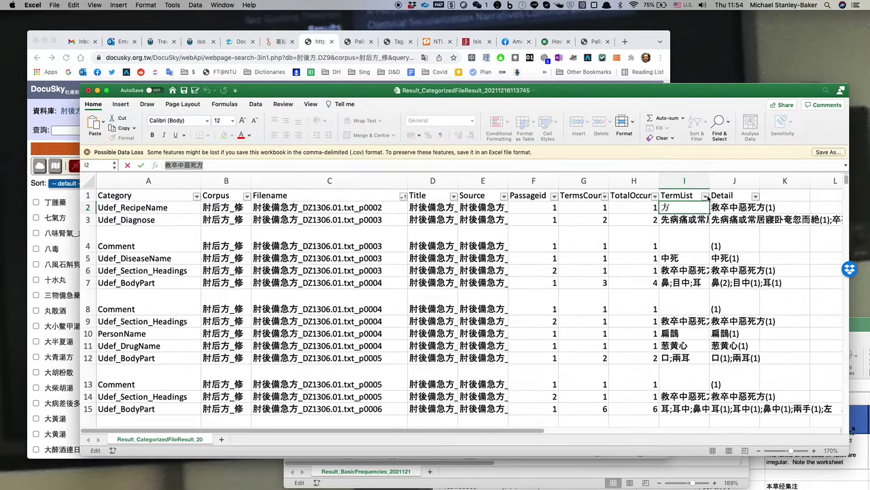
left_click(706, 197)
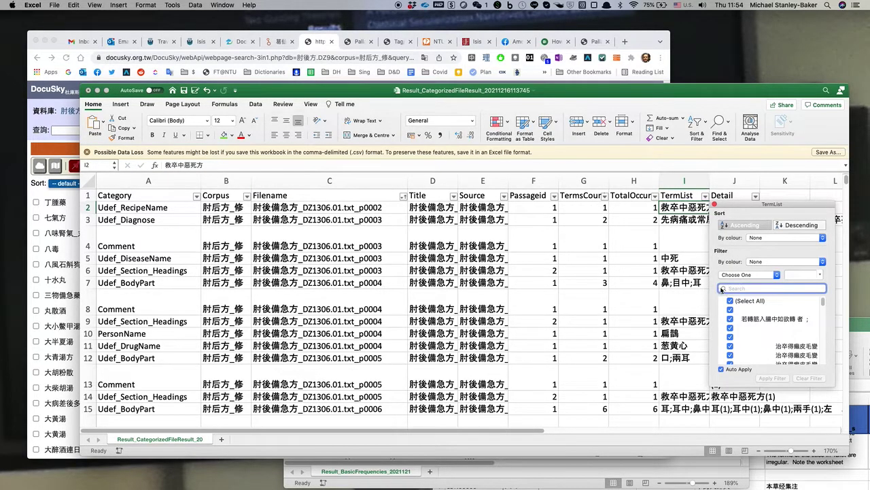
key("super+v")
left_click(714, 203)
left_click_drag(710, 180, 757, 181)
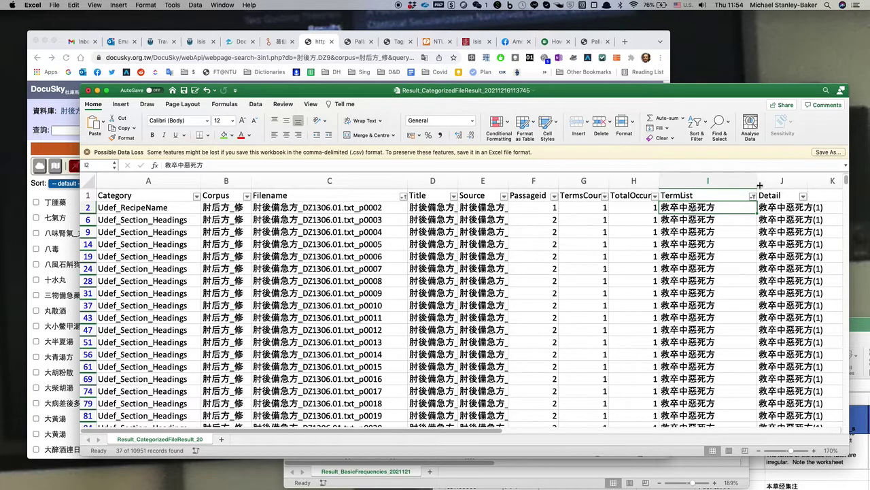
Review the filtered rows and fill their Filename cells from passage p0002 to p0039 with green.
scroll(704, 333, "down", 2)
scroll(706, 333, "down", 3)
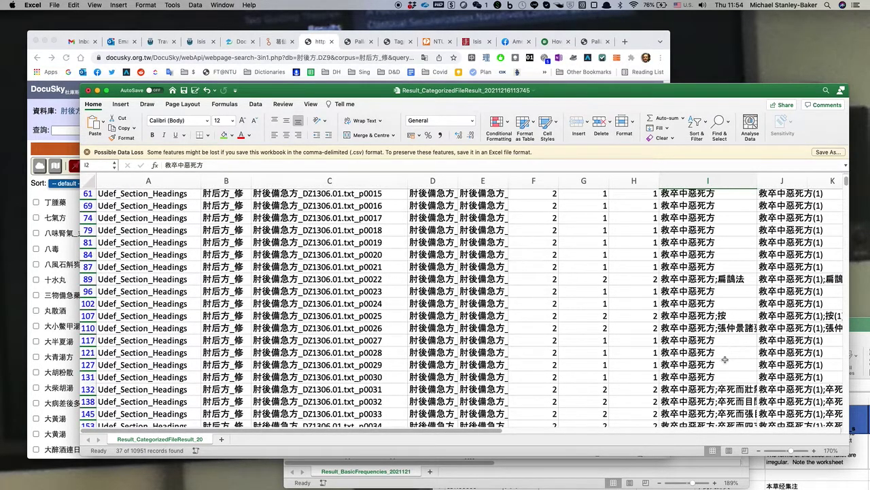
scroll(724, 358, "down", 2)
scroll(725, 358, "down", 2)
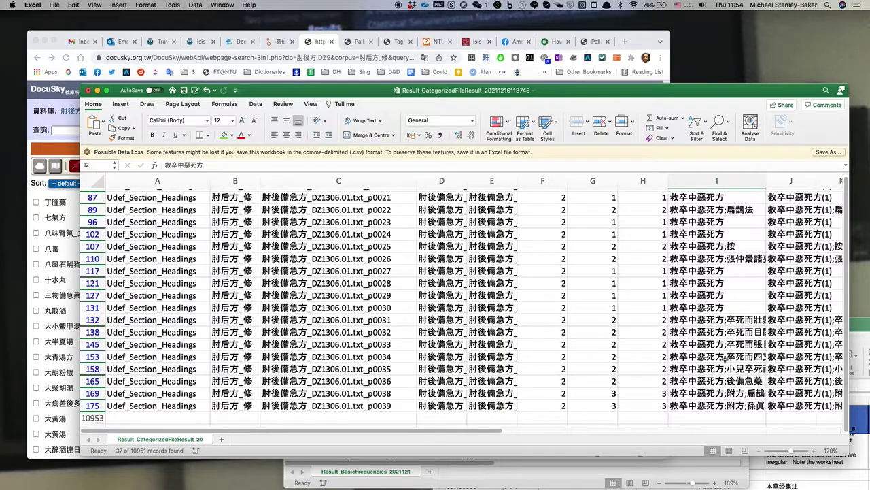
scroll(725, 358, "up", 5)
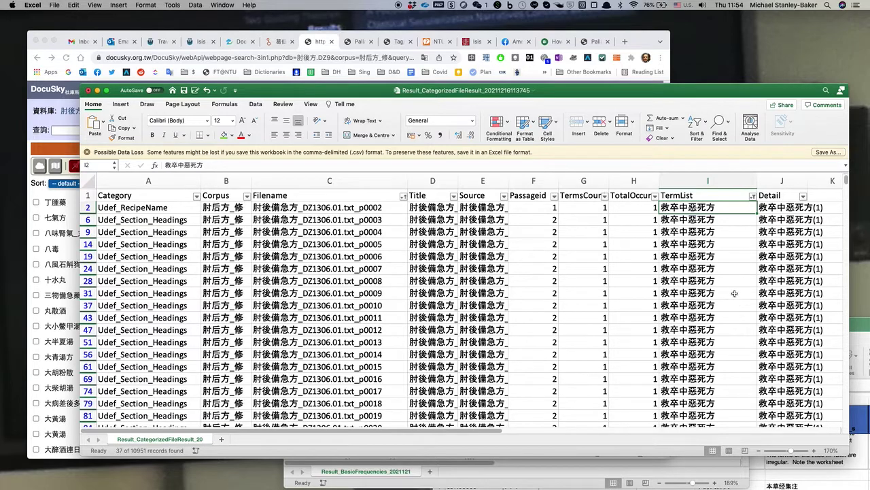
left_click_drag(358, 207, 372, 444)
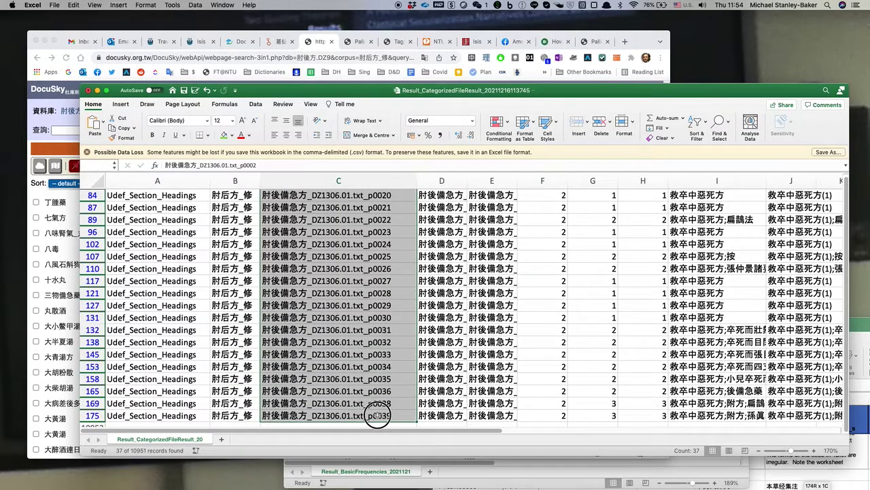
left_click(224, 136)
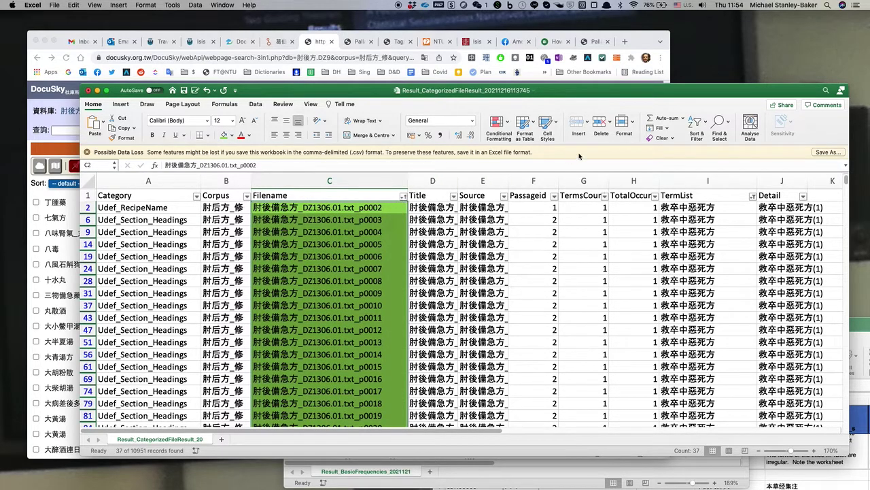
Clear the TermList filter and fill all Filename cells from row 2 to row 175 with green.
left_click(706, 123)
left_click(707, 186)
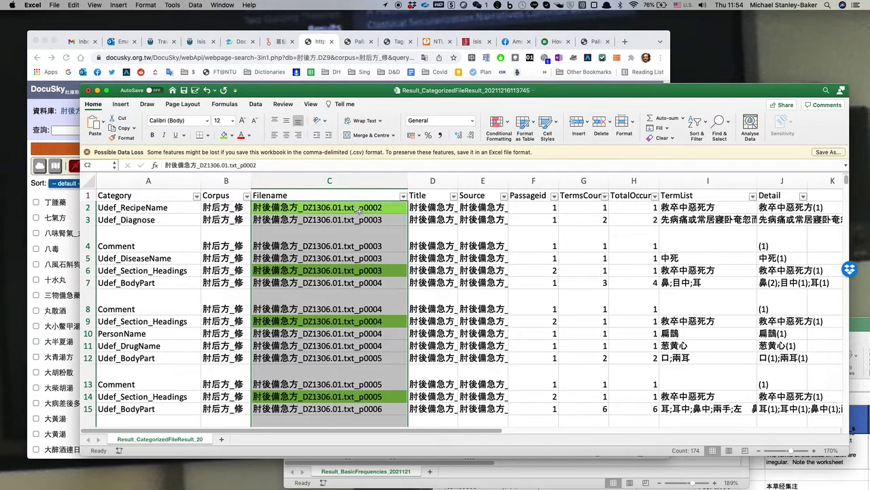
left_click(222, 136)
scroll(386, 304, "down", 3)
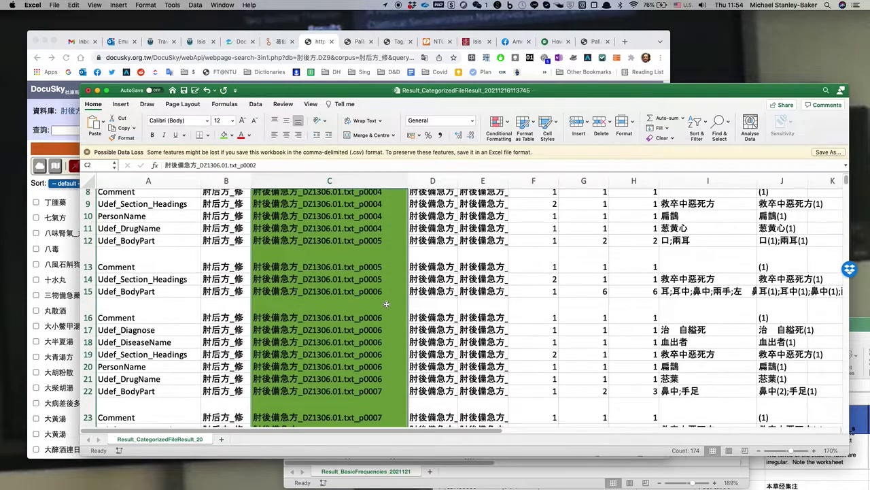
scroll(386, 304, "up", 3)
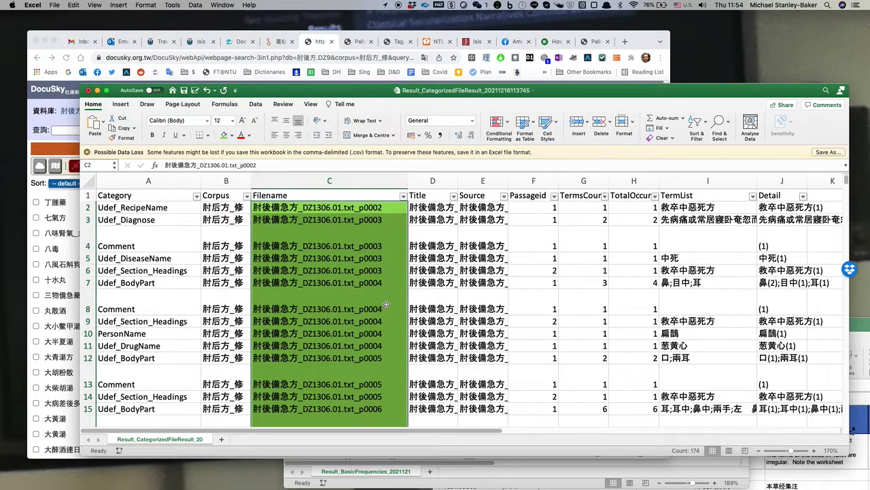
Select the Filename cells from row 2 through row 179, the last row of passage p0039, and fill them with green.
left_click_drag(374, 207, 396, 347)
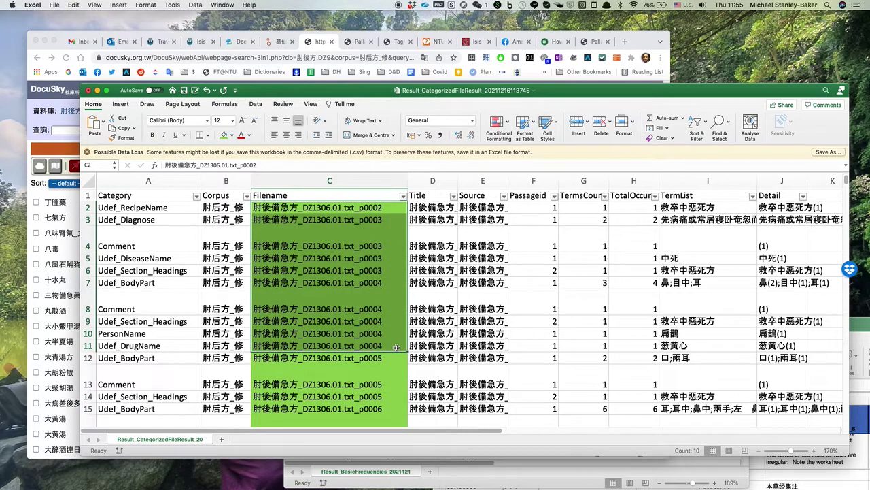
left_click(483, 270)
left_click_drag(373, 206, 381, 397)
scroll(369, 342, "down", 6)
scroll(369, 342, "down", 15)
scroll(369, 342, "down", 15)
scroll(369, 340, "down", 12)
scroll(369, 342, "up", 5)
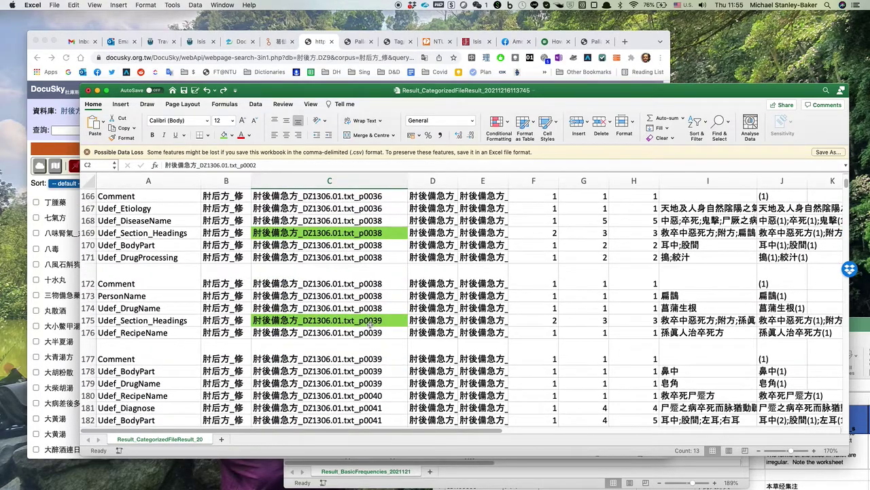
left_click(373, 383, "shift")
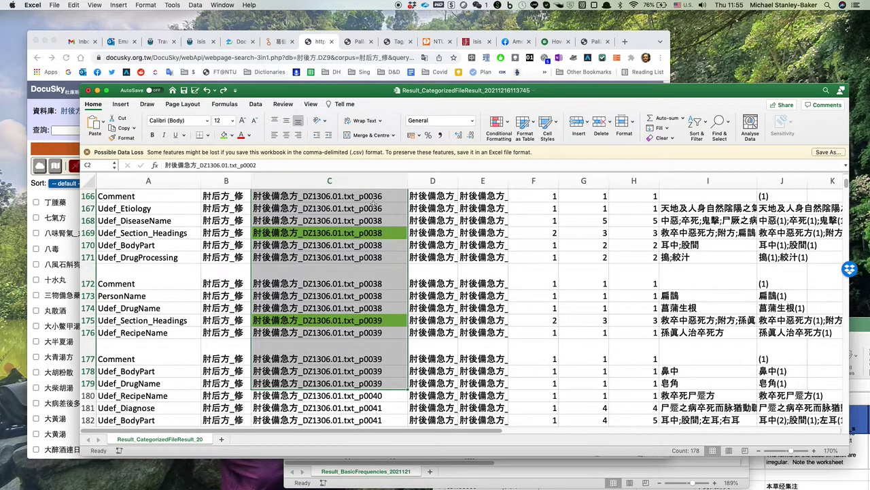
left_click(224, 135)
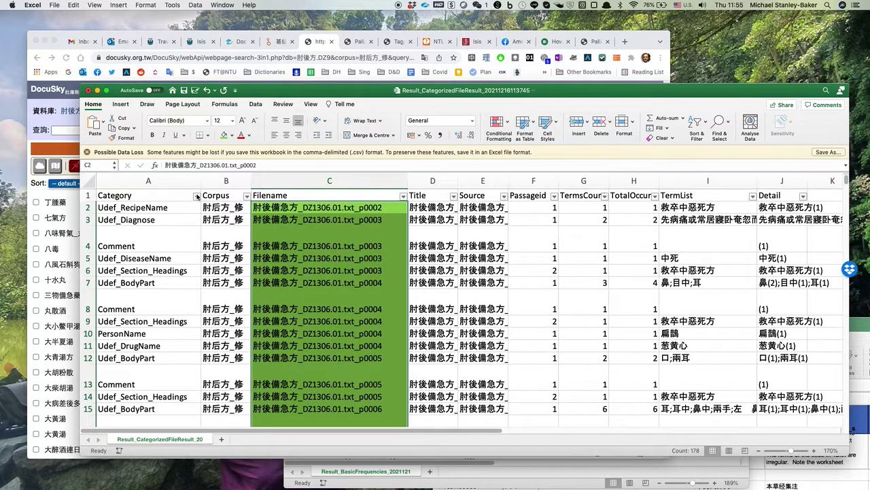
Filter the Category column to show only the Udef_DrugName rows.
left_click(197, 196)
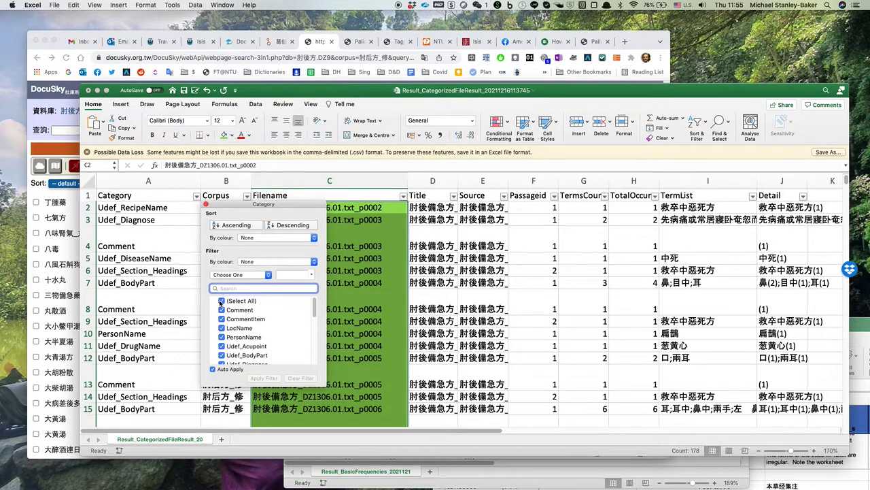
left_click(221, 303)
left_click_drag(315, 307, 315, 334)
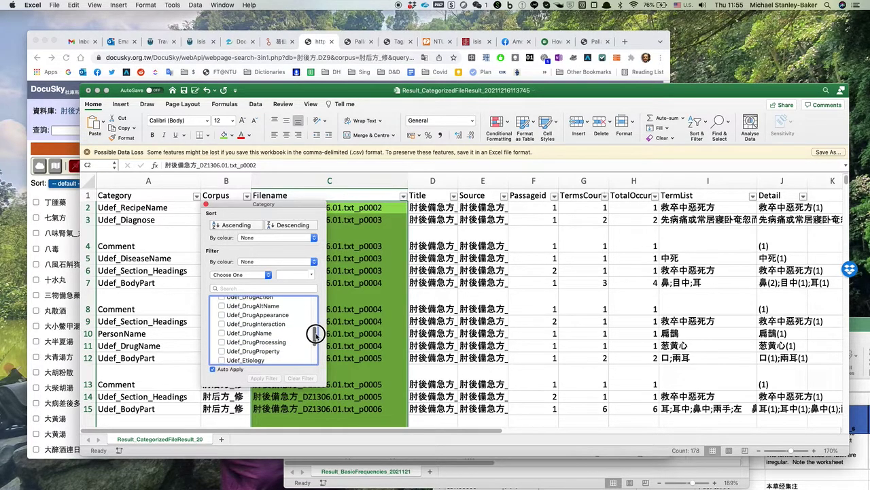
left_click(221, 333)
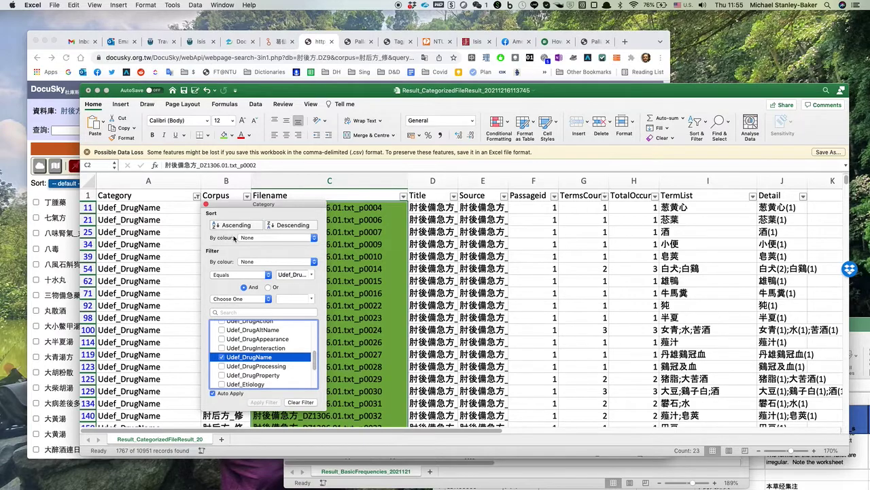
left_click(206, 203)
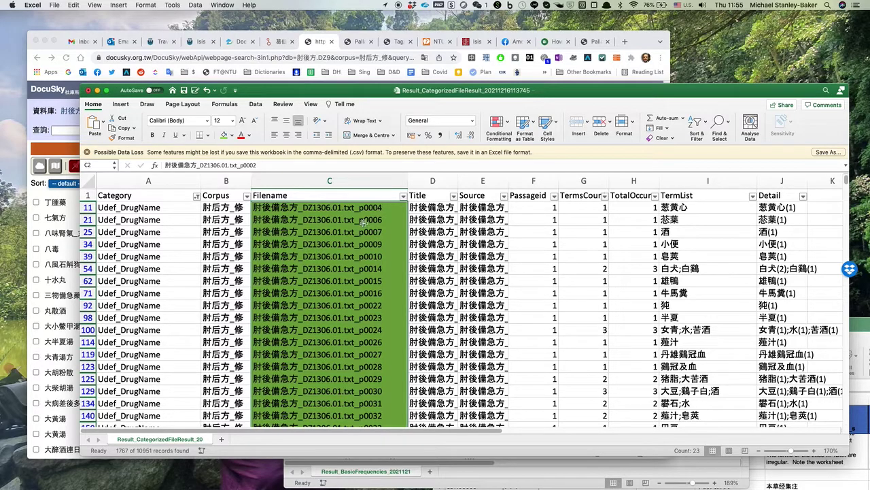
Select the Filename column from its header down to the last filtered row and return to the start of the table.
left_click(350, 200)
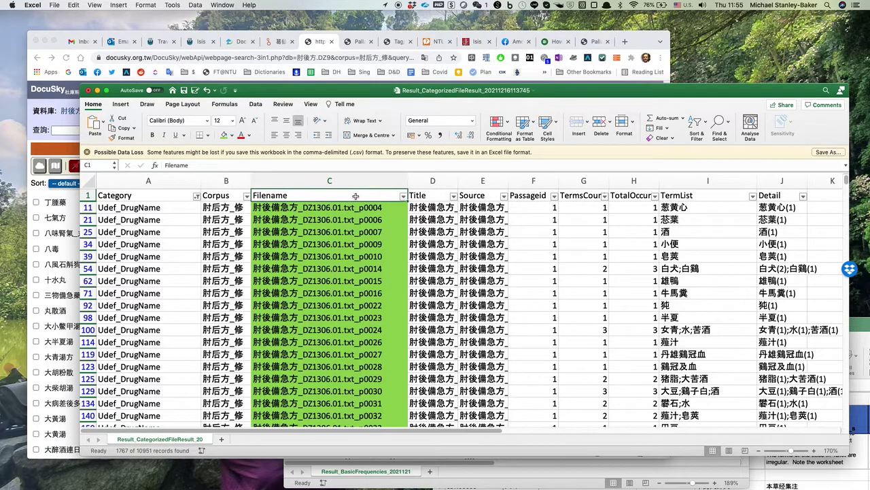
key("ctrl+shift+Down")
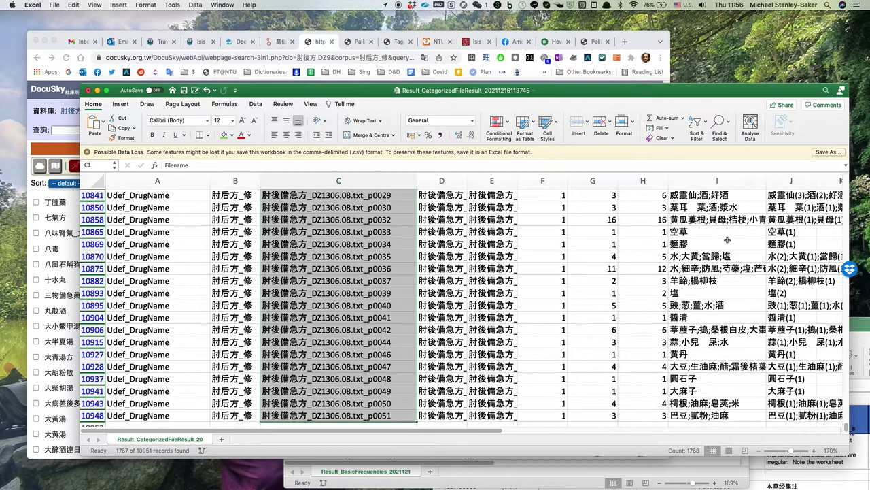
scroll(781, 233, "up", 10)
scroll(780, 233, "up", 20)
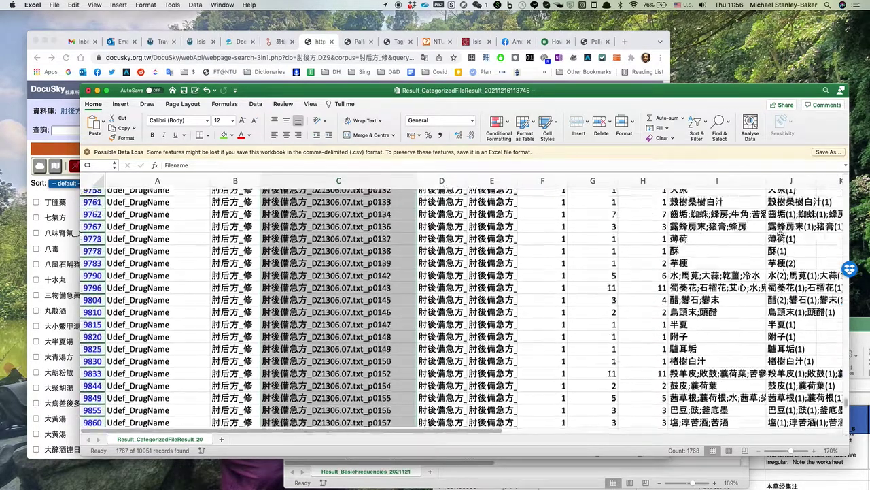
scroll(781, 231, "up", 20)
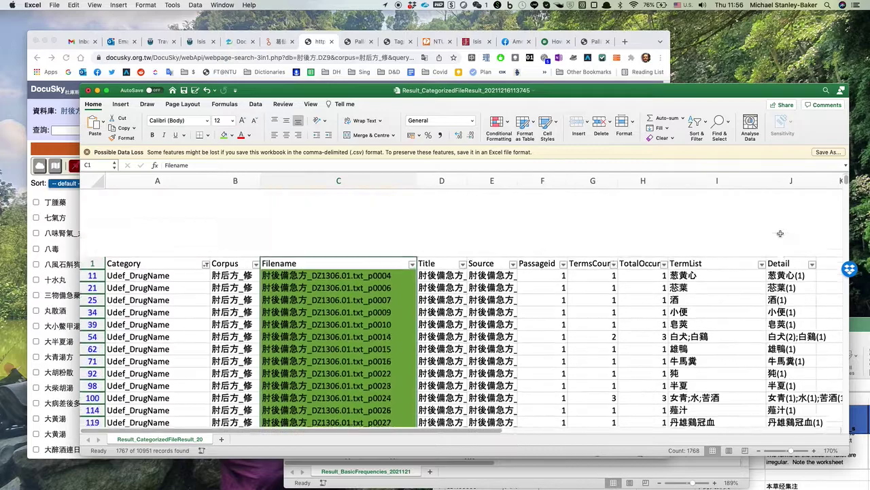
Copy the filtered Filename and TermList columns together, from headers to last row, and paste them into a new worksheet.
scroll(748, 196, "right", 1)
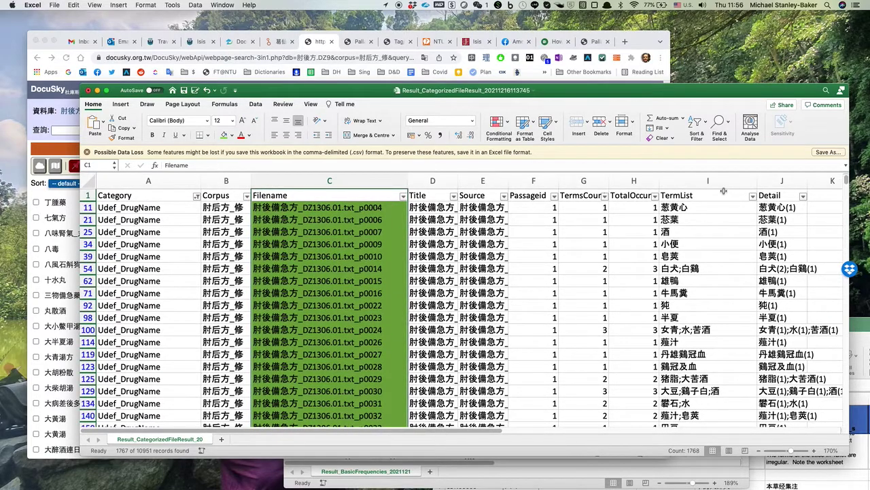
left_click(715, 196)
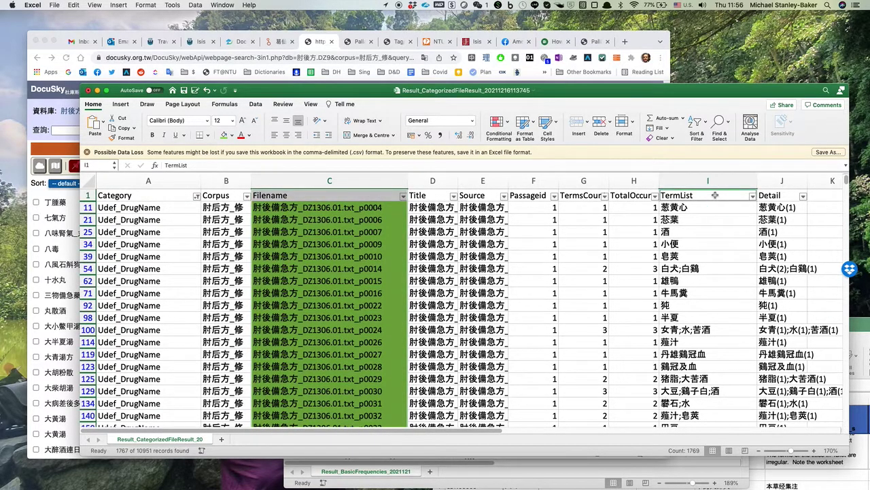
key("super+shift+Down")
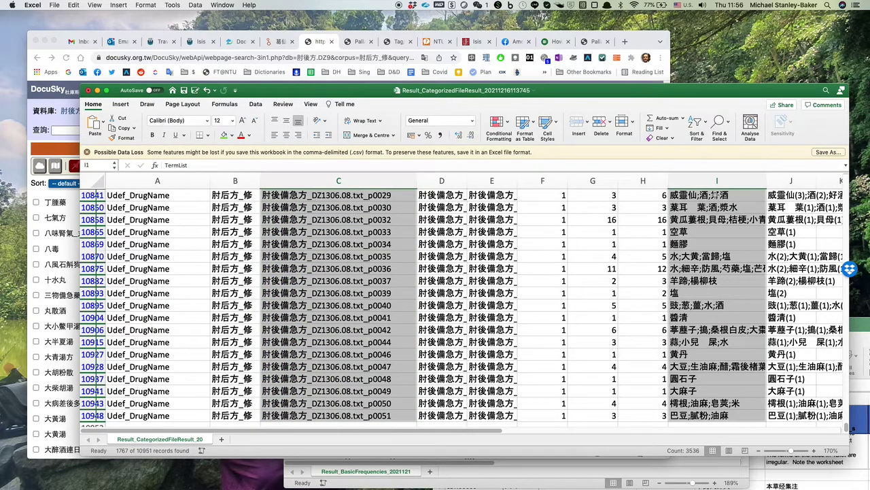
key("super+c")
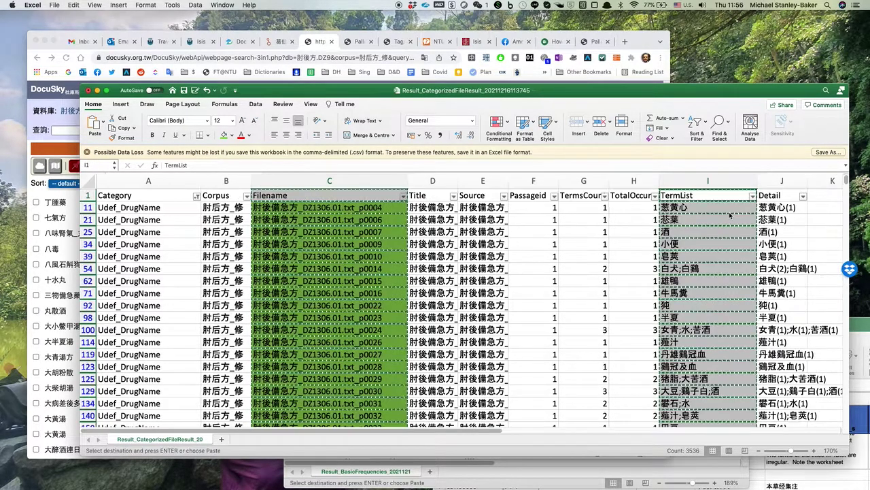
left_click(221, 438)
key("super+v")
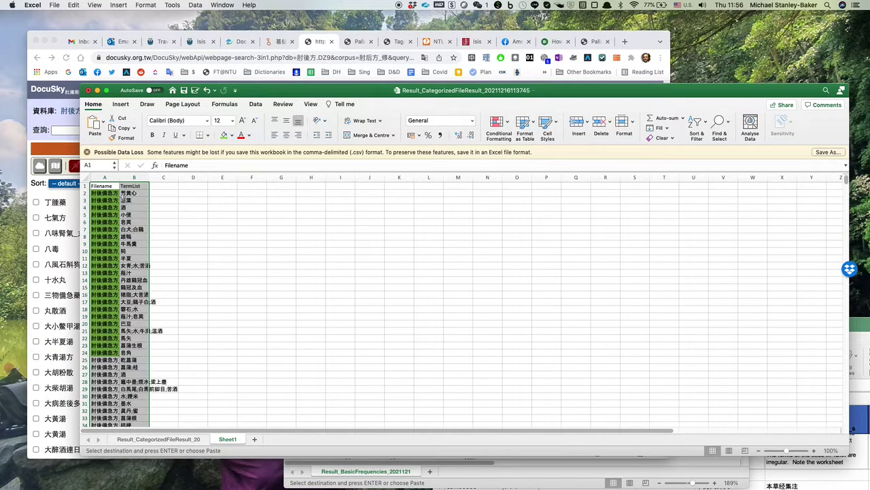
Widen the pasted Filename and TermList columns and turn on filtering for their two header cells.
left_click_drag(119, 180, 218, 178)
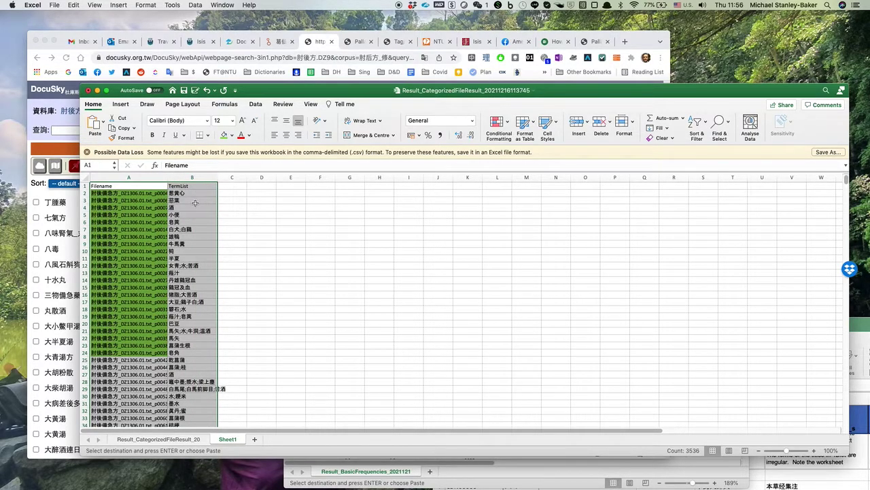
scroll(193, 282, "down", 15)
scroll(193, 282, "up", 15)
left_click(108, 184)
left_click_drag(105, 184, 191, 184)
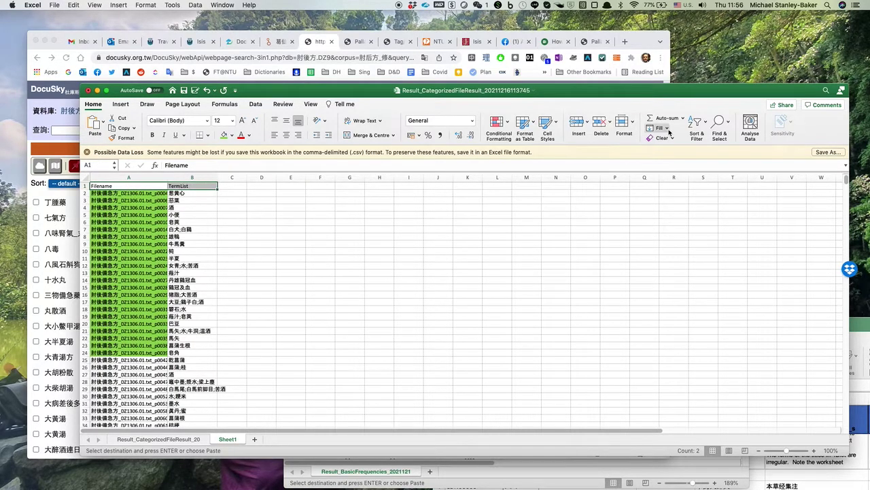
left_click(697, 125)
left_click(703, 176)
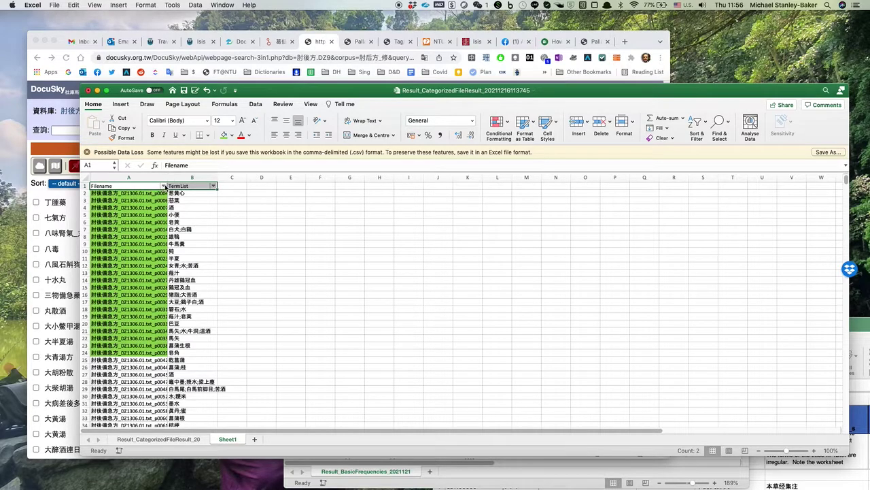
Filter the Filename column by cell colour to show only the rows without a fill.
left_click(163, 185)
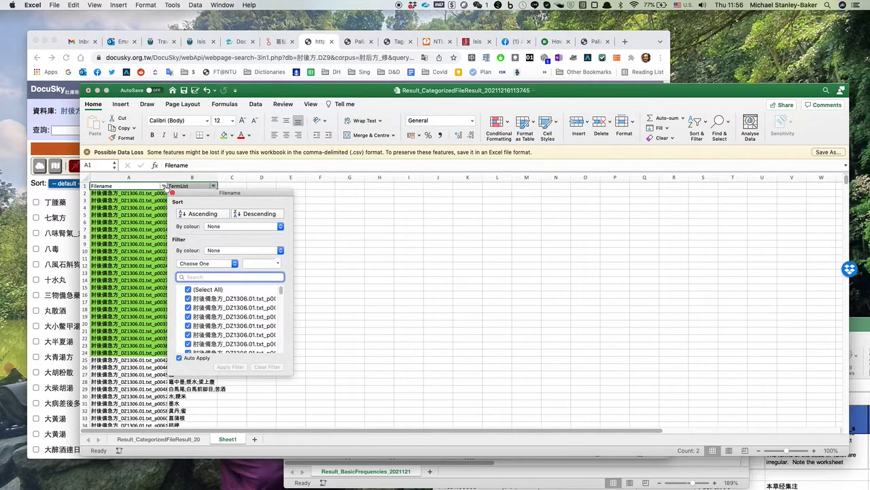
left_click(279, 251)
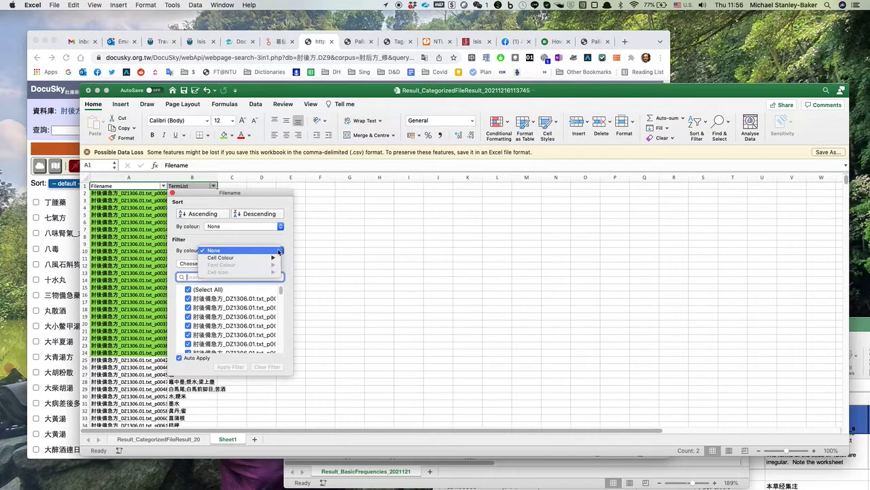
mouse_move(265, 259)
left_click(296, 267)
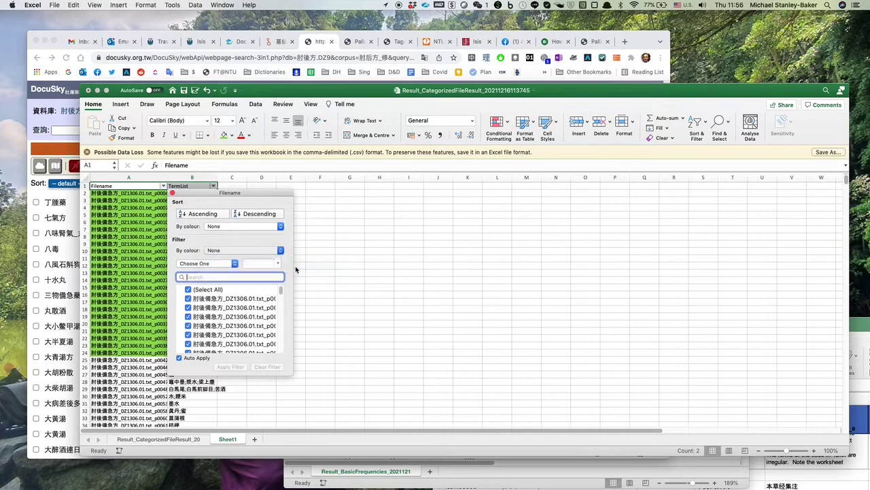
Delete the Filename and TermList contents of all unfilled rows from row 25 down and return to cell A1.
left_click(152, 194)
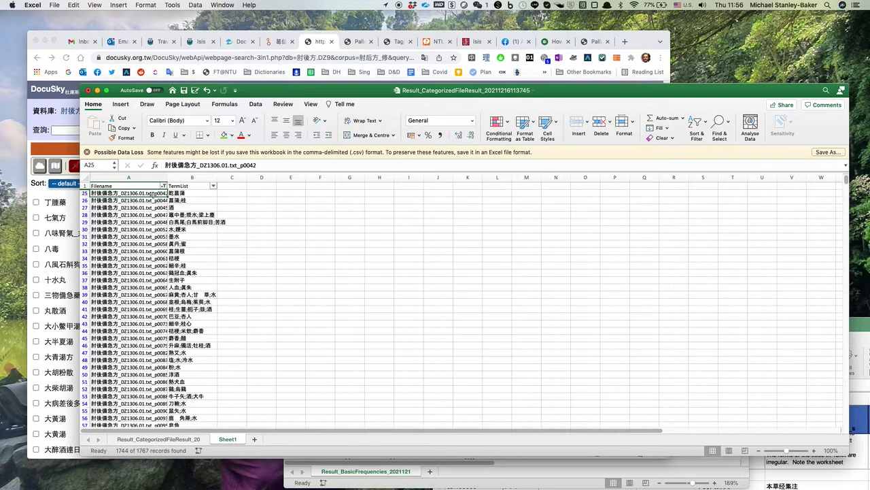
key("shift+Right")
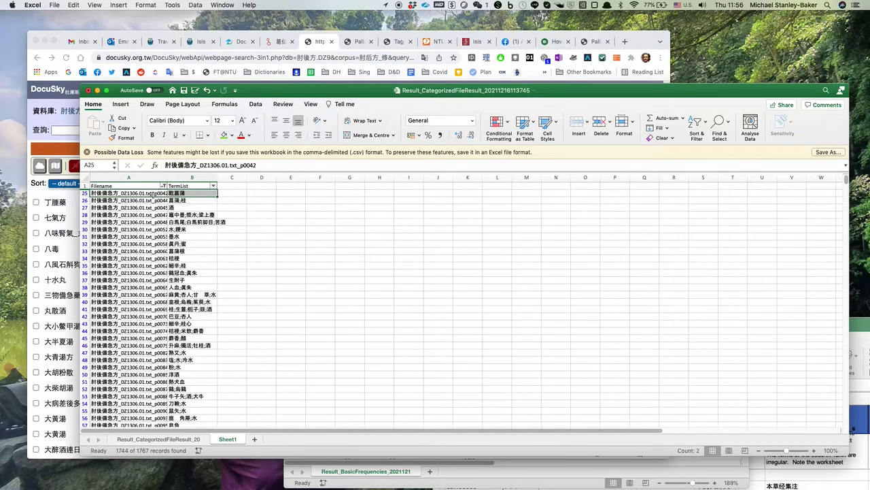
key("ctrl+shift+Down")
key("Delete")
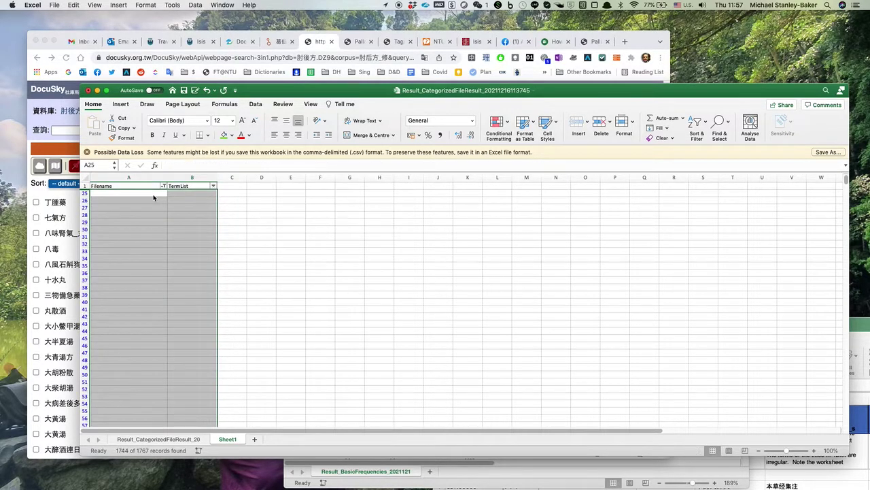
key("ctrl+Home")
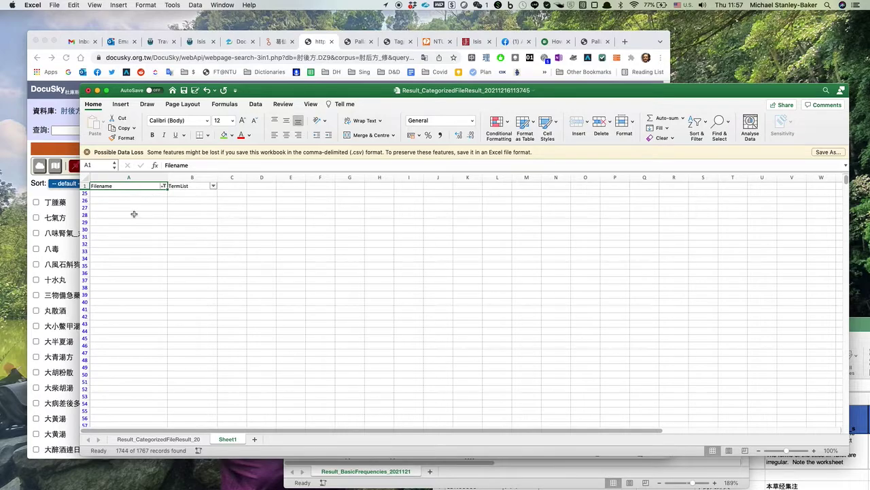
Freeze the top row of Sheet1 and enlarge the sheet view to 150%.
left_click(311, 104)
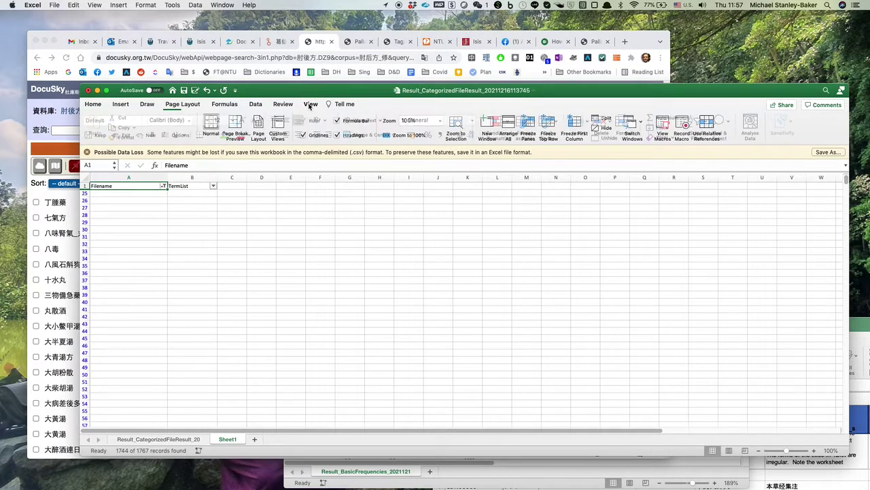
left_click(548, 127)
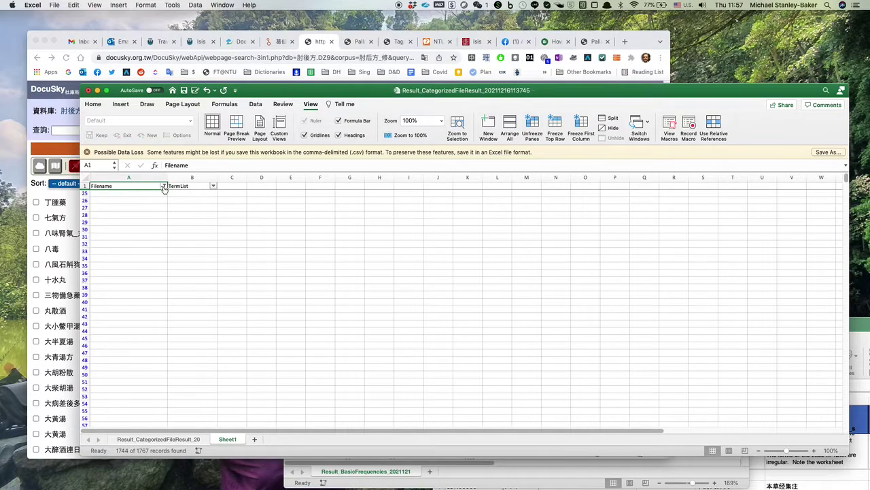
left_click(121, 178)
left_click(158, 186)
scroll(163, 189, "up", 5)
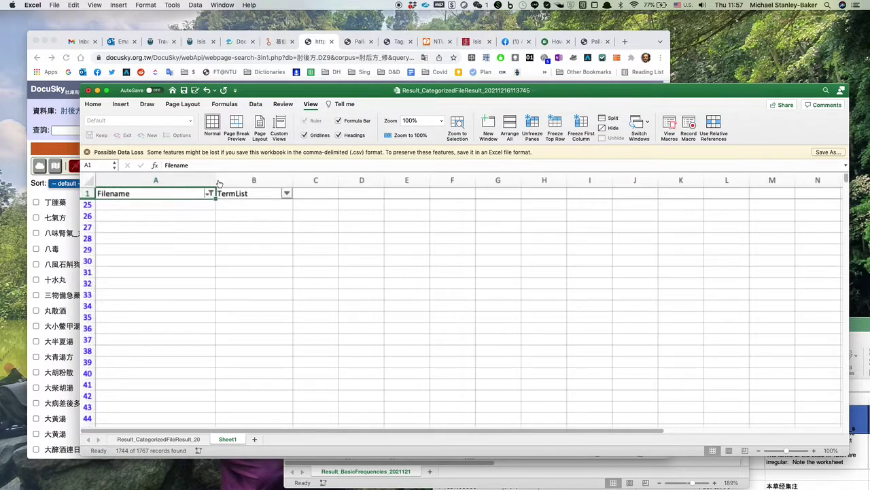
Remove the cell colour filter from the Filename column by selecting all of its entries.
left_click(208, 195)
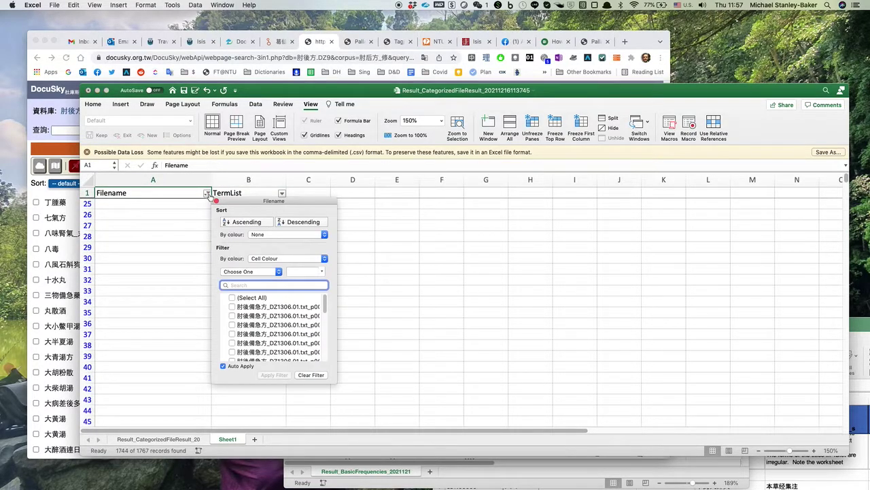
left_click(325, 258)
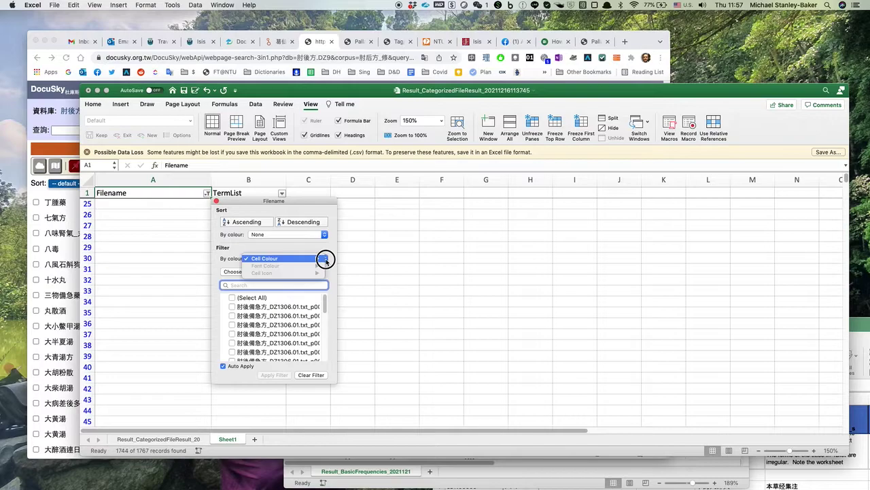
left_click(231, 298)
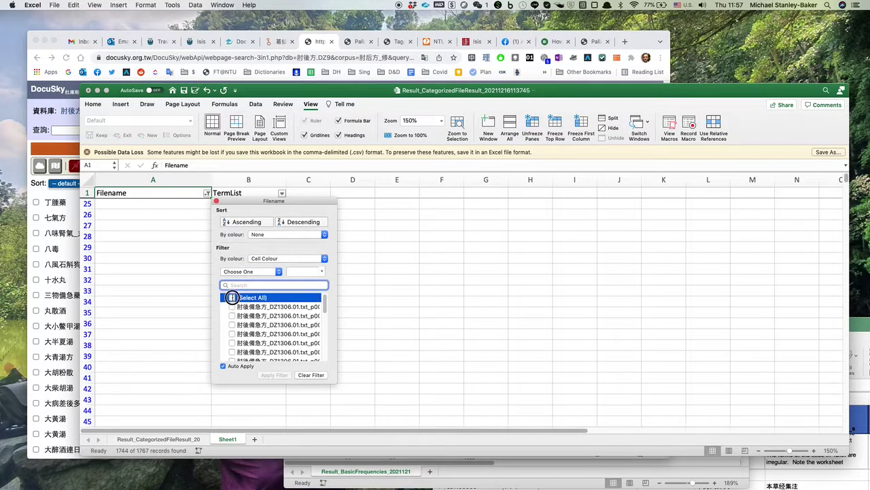
left_click(233, 298)
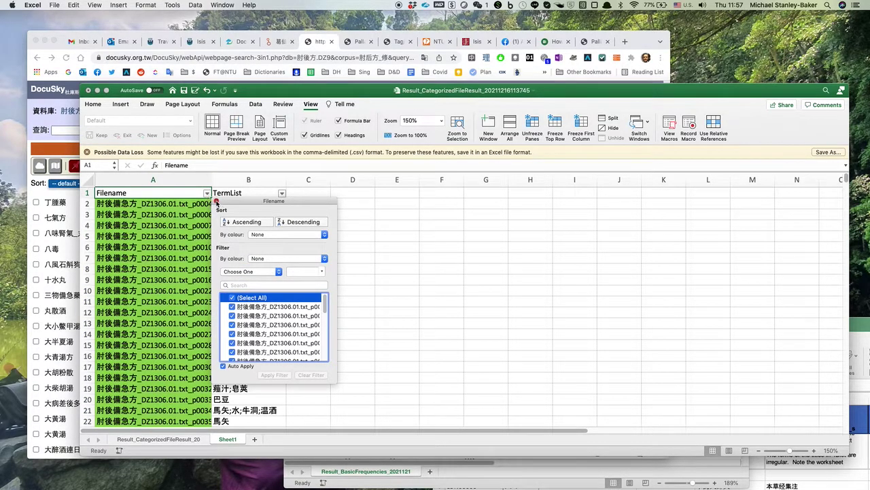
left_click(216, 201)
Fit the Filename column's width to its contents and enter the header Disease in cell C1.
double_click(211, 177)
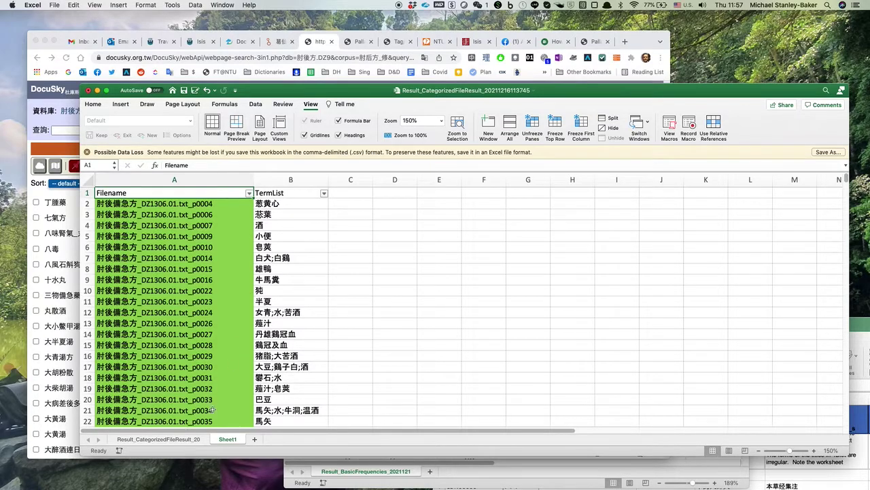
type("Disease")
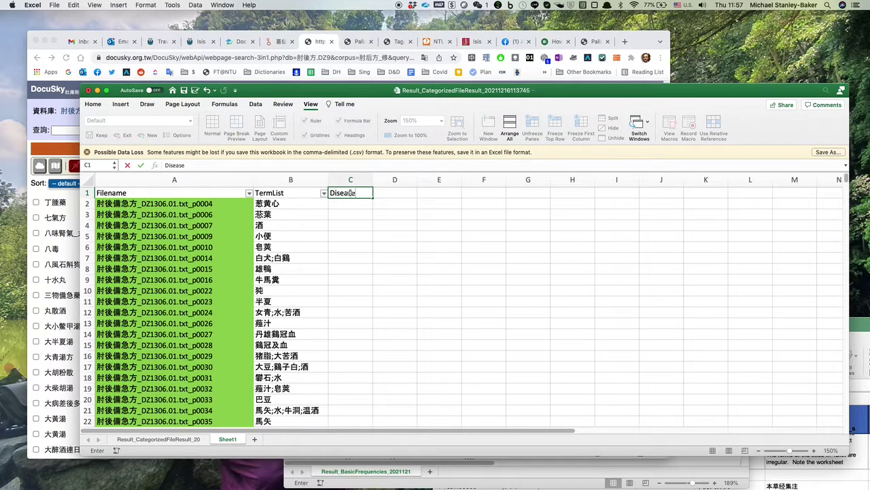
left_click(388, 282)
Return to the Result_CategorizedFileResult_20 sheet and clear its filter so that all categories are listed.
left_click(176, 440)
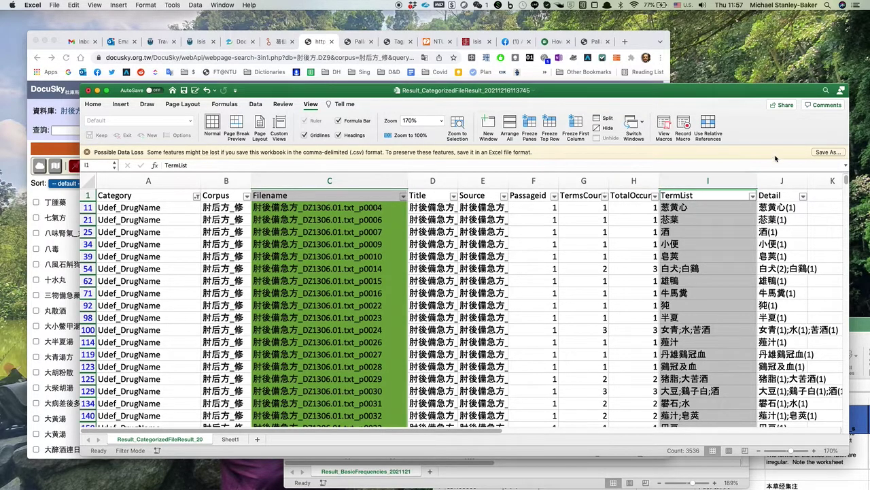
left_click(92, 104)
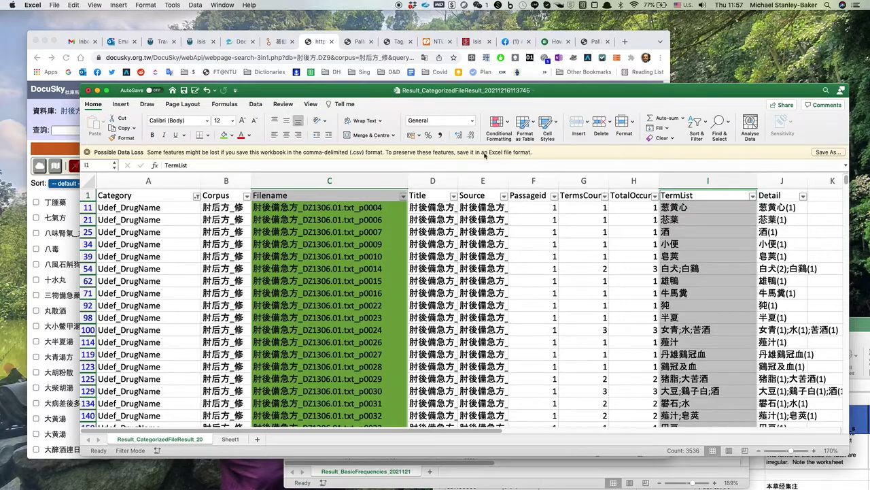
left_click(706, 123)
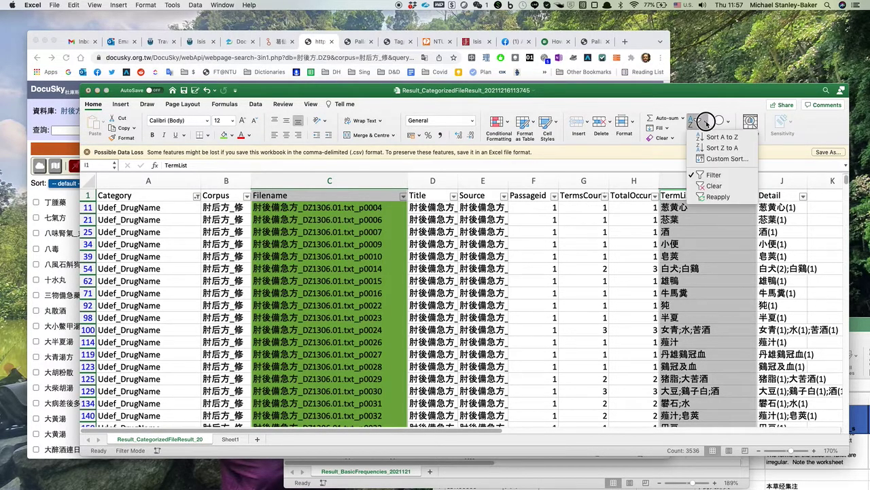
left_click(710, 187)
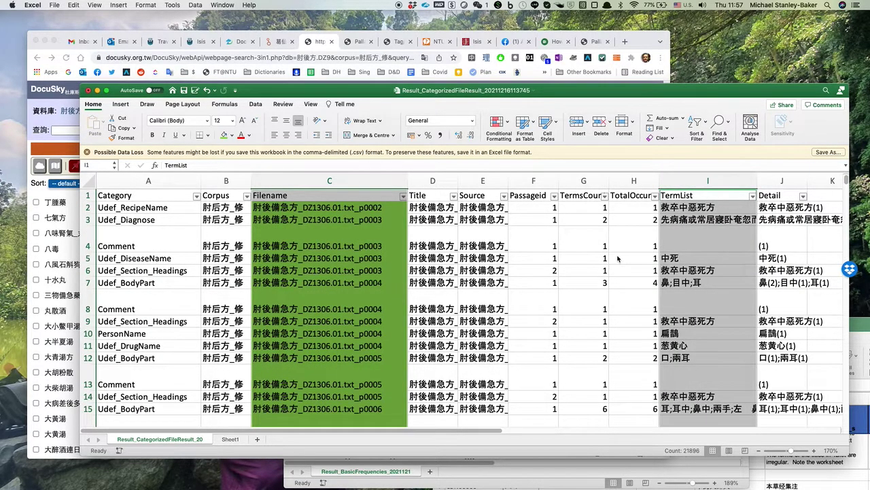
left_click(163, 208)
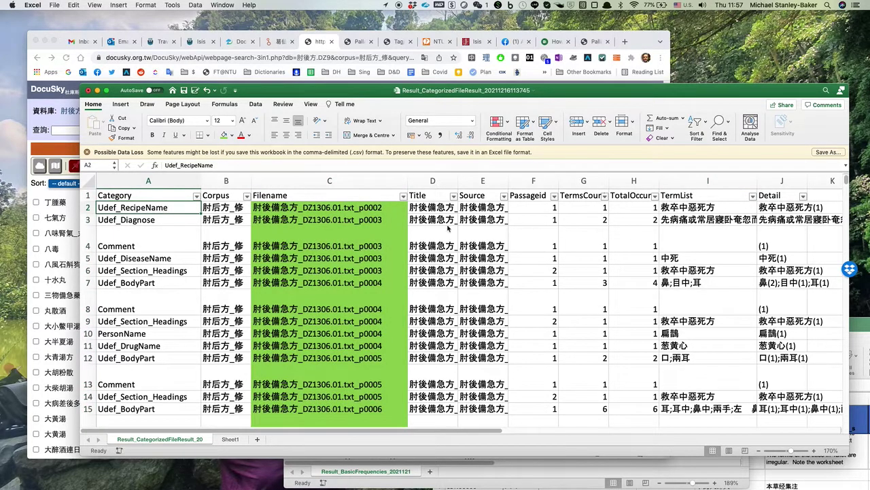
Copy the TermList entry 救卒中惡死方 from the Udef_RecipeName row and paste it into cell C2 of Sheet1.
left_click(698, 207)
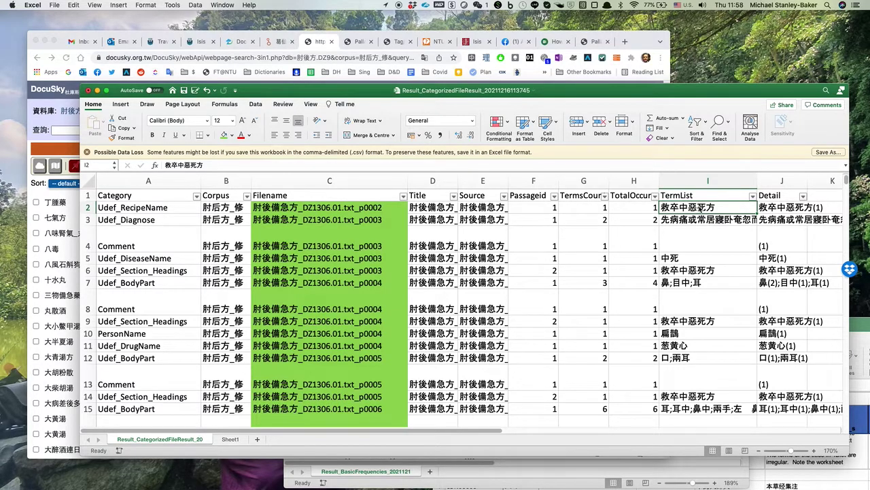
key("super+c")
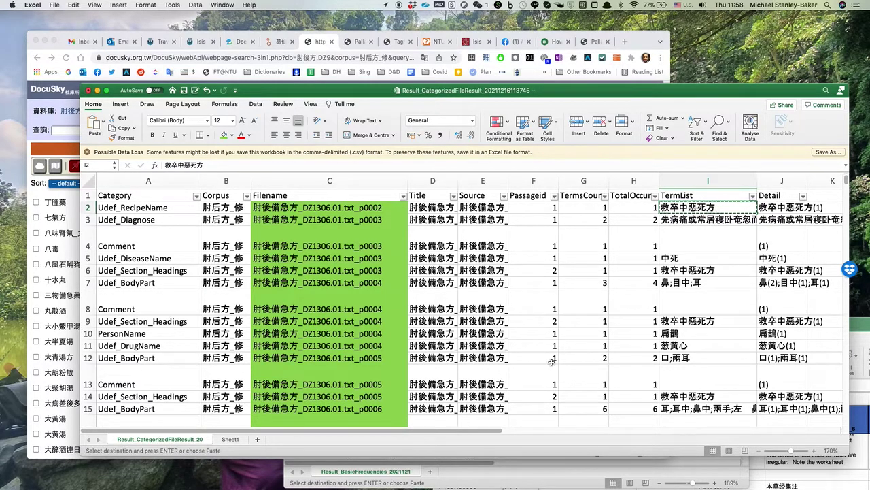
left_click(229, 438)
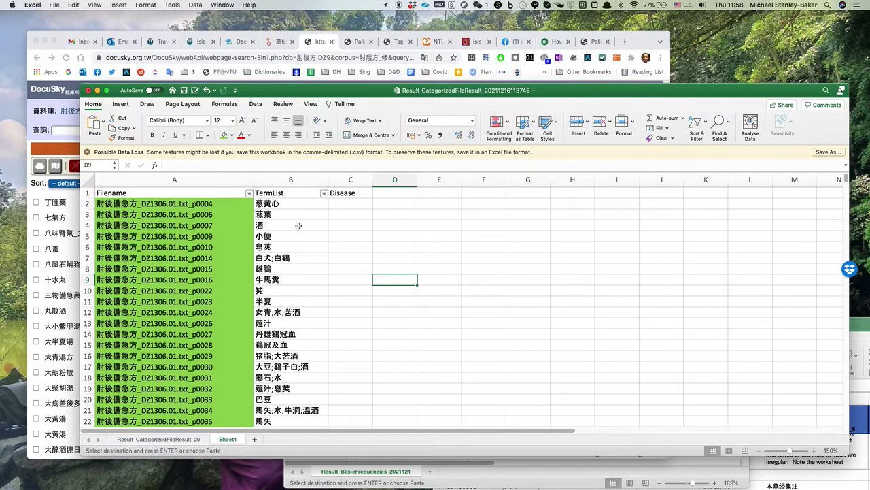
left_click(354, 205)
key("super+v")
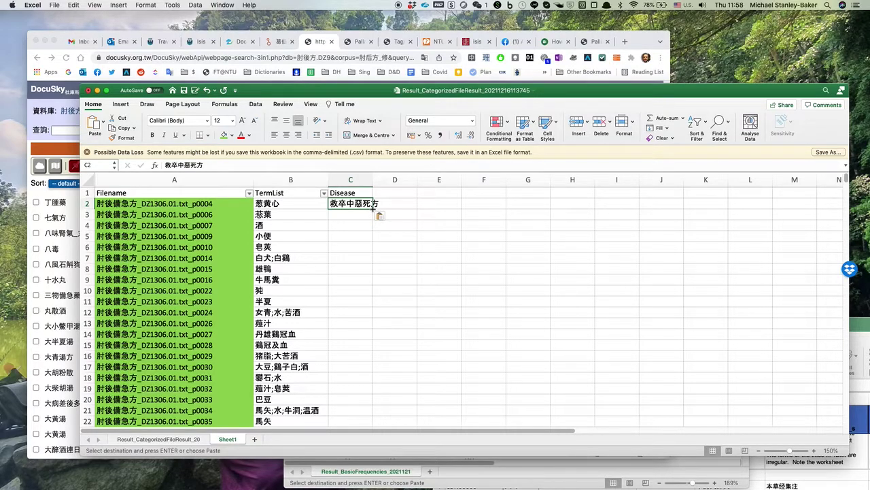
Fill 救卒中惡死方 down the whole Disease column and widen the column to fit the text.
double_click(373, 211)
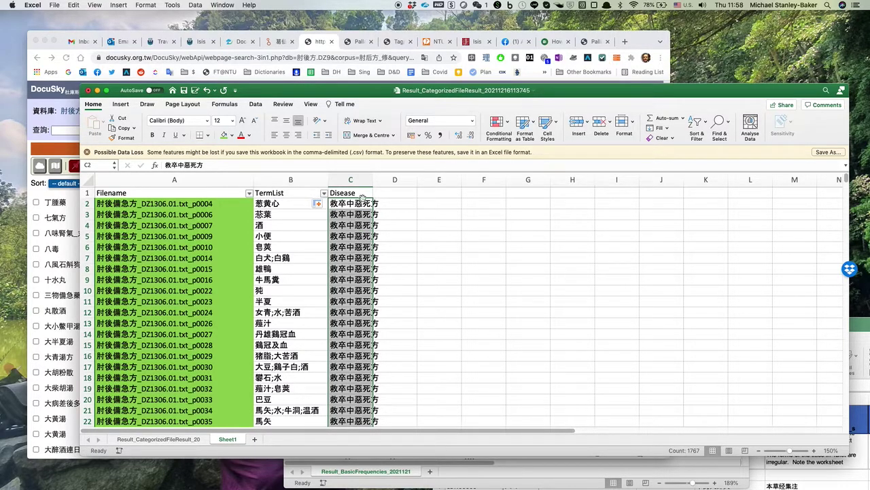
left_click_drag(370, 181, 387, 182)
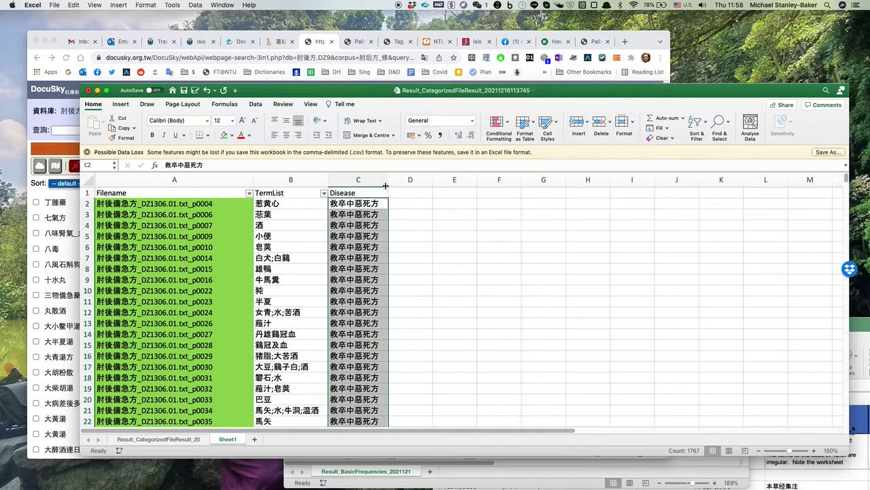
Undo the Disease column's widening and full-length fill, and fill 救卒中惡死方 only down to row 24, the last data row.
key("super+z")
key("super+z")
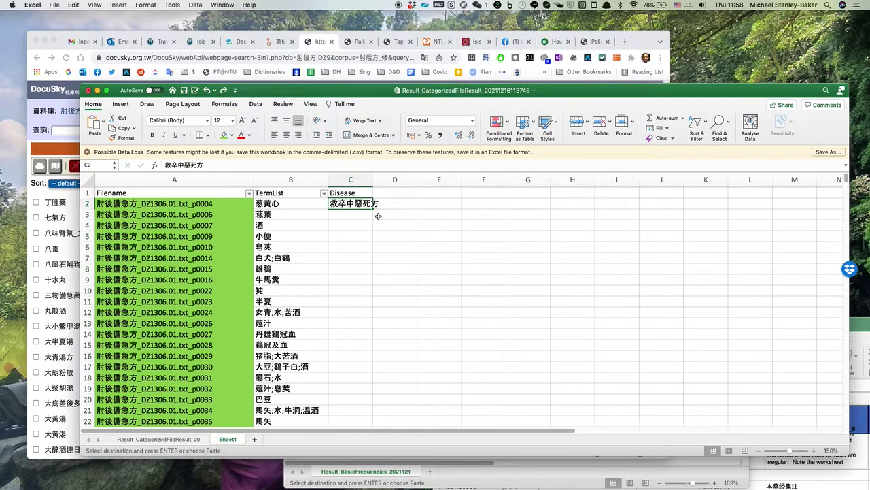
left_click_drag(373, 208, 378, 403)
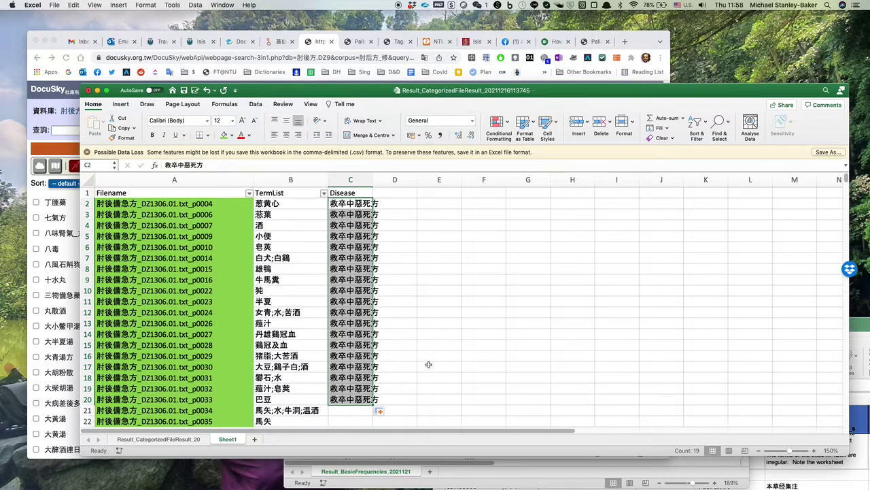
left_click_drag(544, 83, 544, 22)
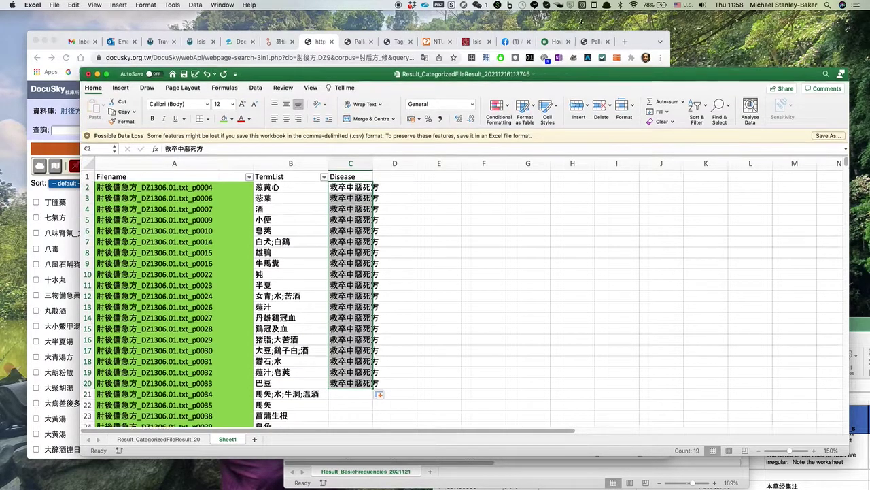
left_click_drag(373, 344, 378, 384)
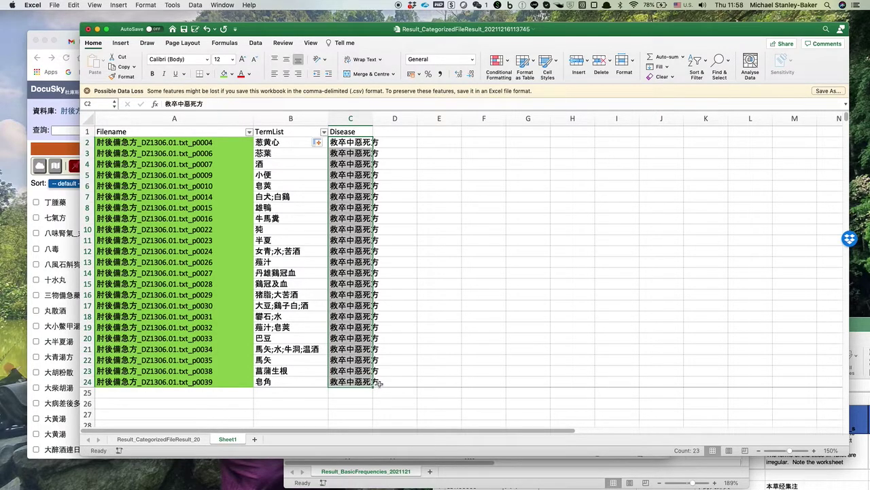
Return to the Result_CategorizedFileResult_20 sheet and freeze its top header row.
left_click(171, 441)
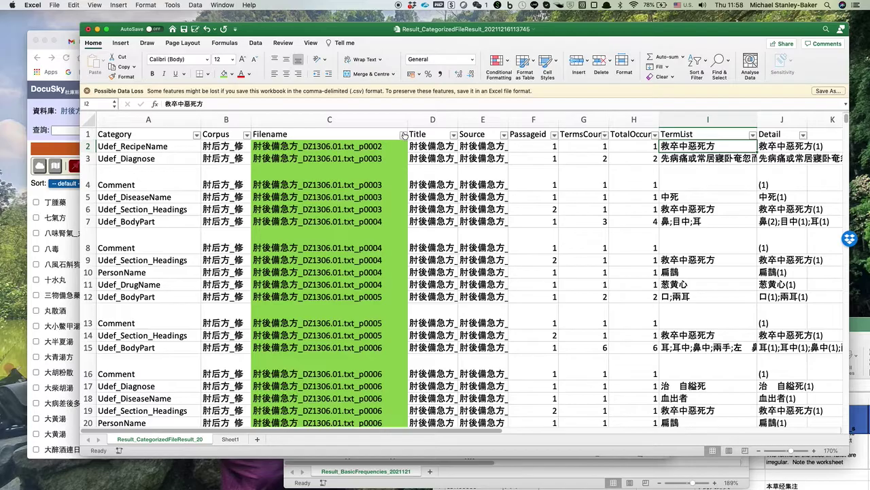
scroll(390, 154, "down", 20)
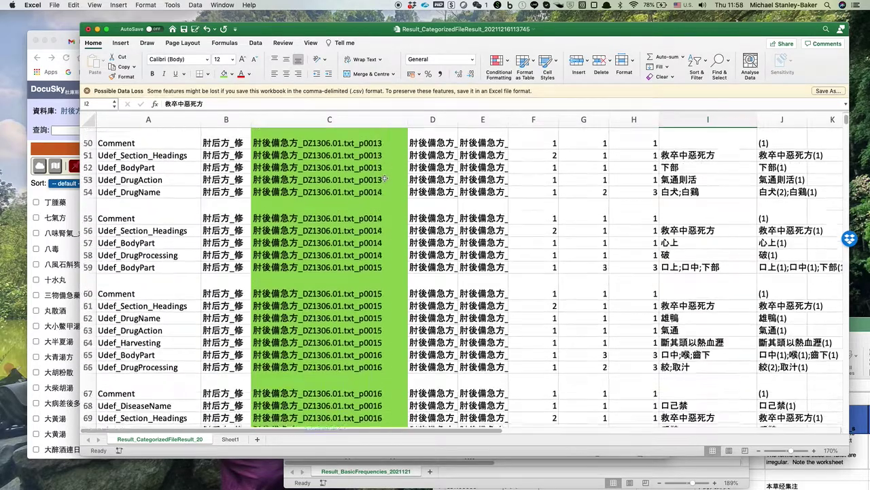
scroll(384, 178, "up", 20)
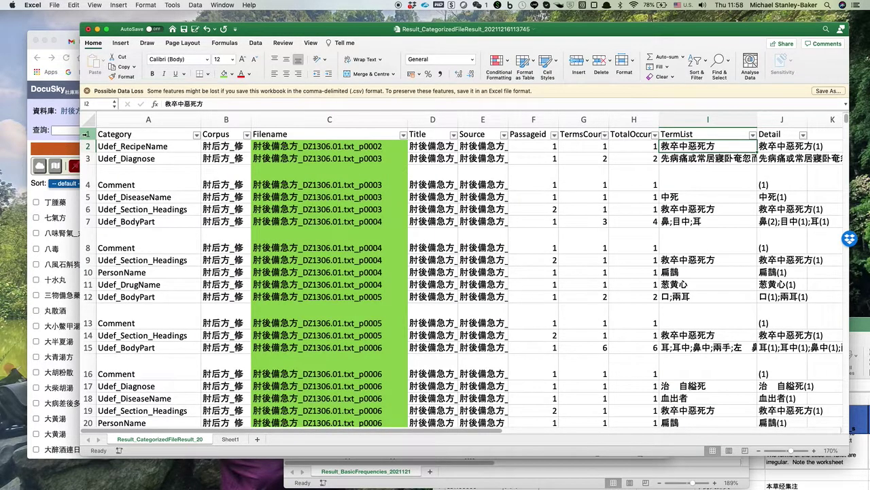
left_click(87, 134)
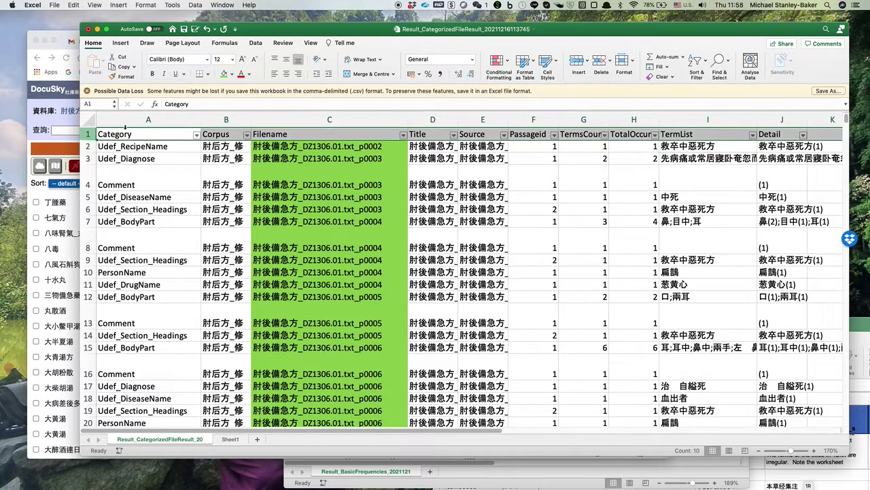
left_click(310, 43)
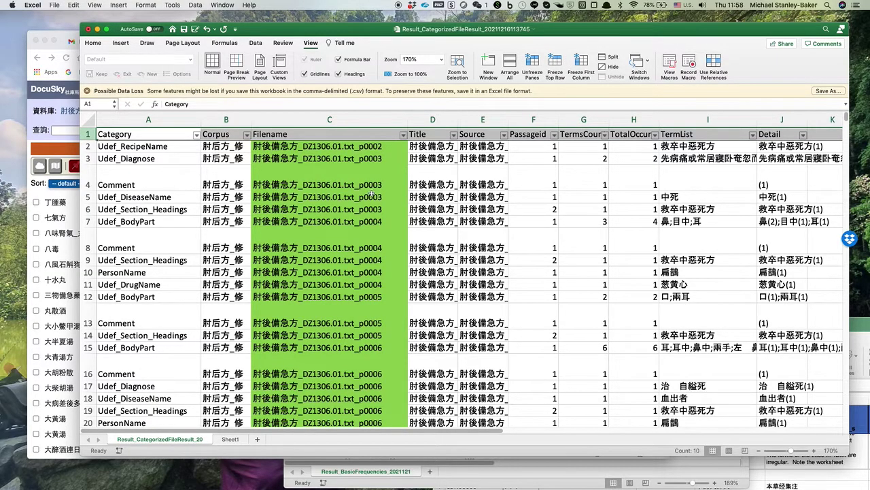
Copy the TermList text 救卒死尸蹷方 from the Udef_RecipeName row just below the green Filename block.
scroll(374, 195, "down", 15)
scroll(373, 195, "down", 20)
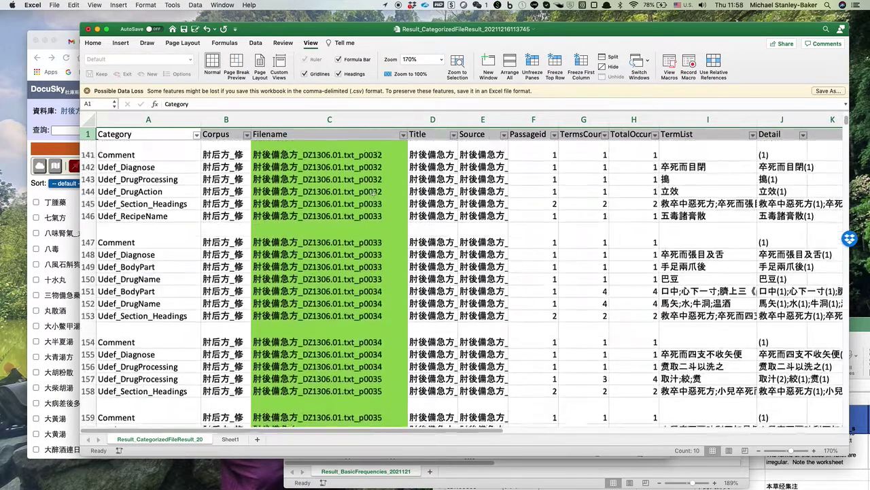
scroll(374, 195, "up", 5)
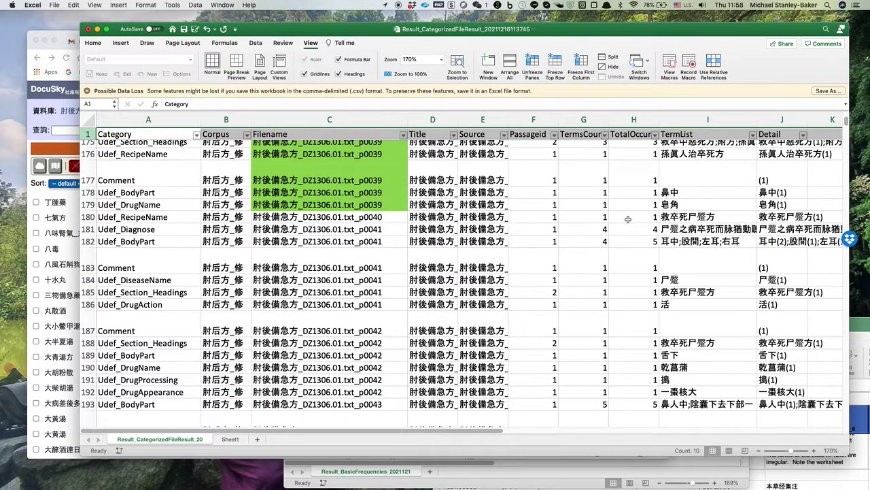
left_click(683, 216)
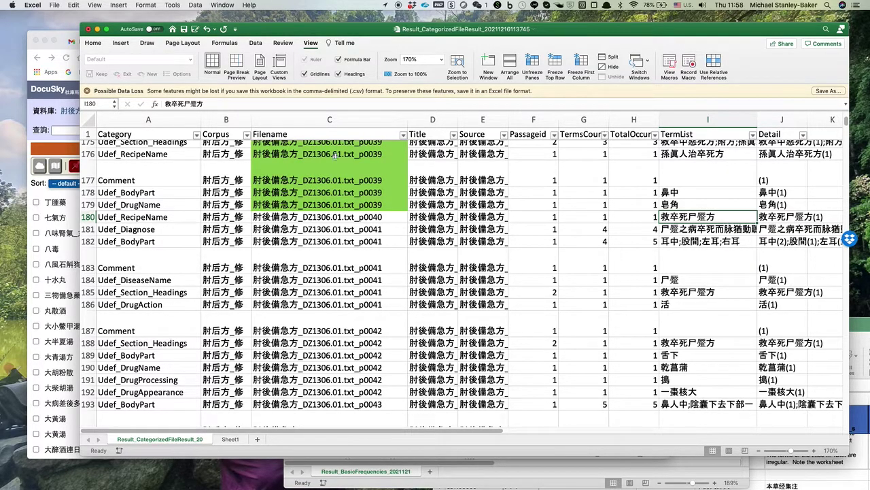
left_click(211, 107)
left_click_drag(211, 107, 165, 104)
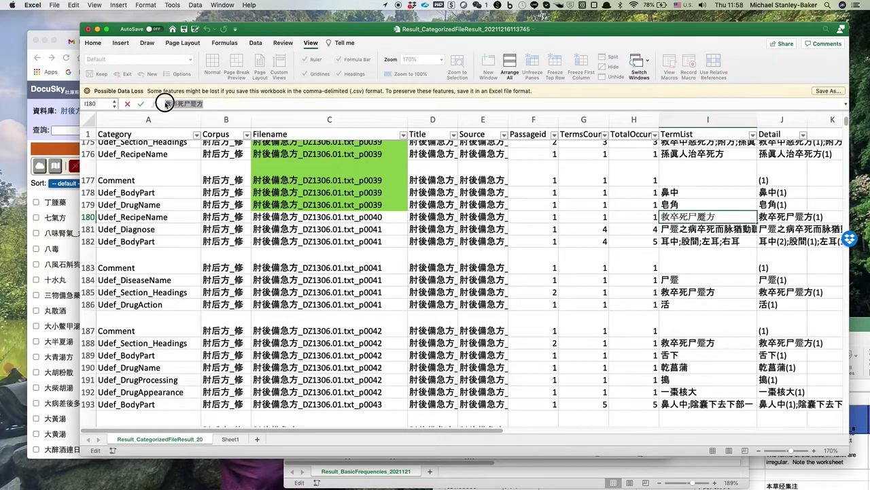
key("super+c")
Filter the TermList column with the copied heading 救卒死尸蹷方 and return to the first matching rows.
left_click(753, 135)
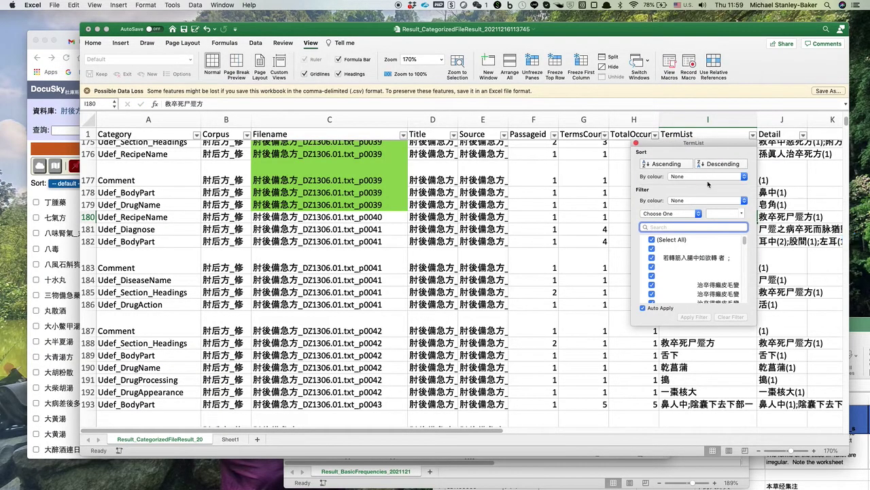
left_click(661, 227)
key("super+v")
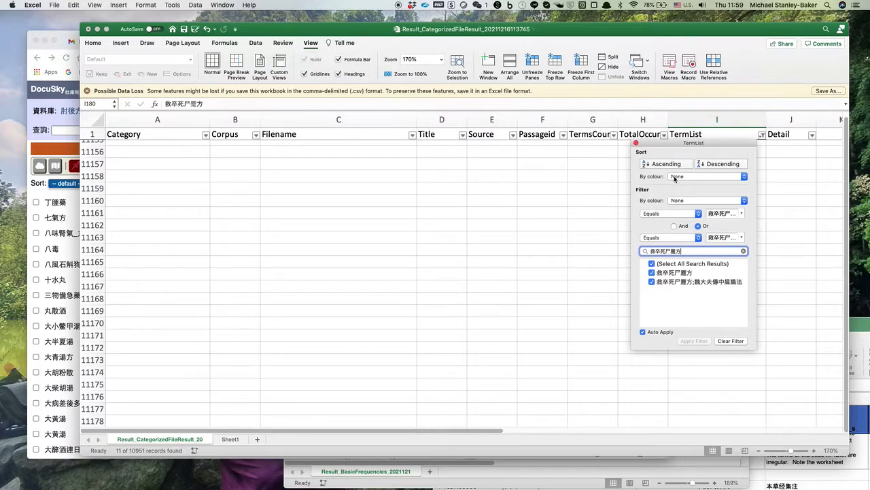
left_click(637, 145)
scroll(635, 220, "up", 15)
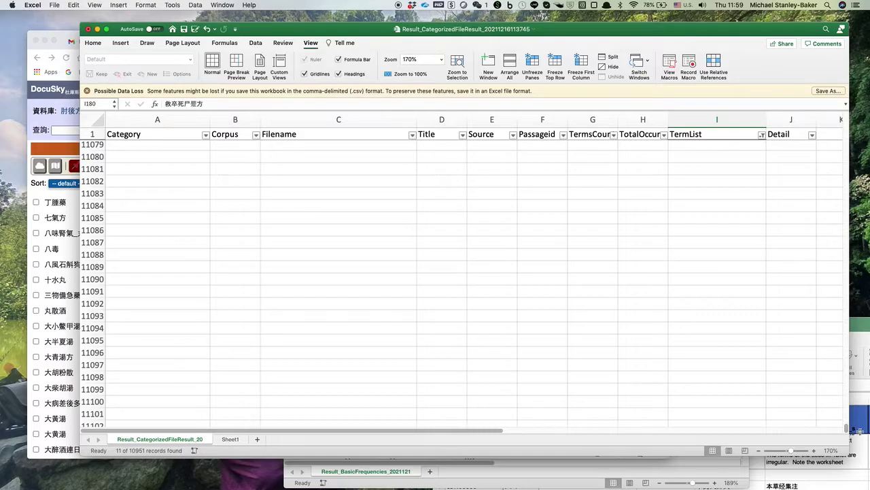
scroll(848, 428, "up", 10)
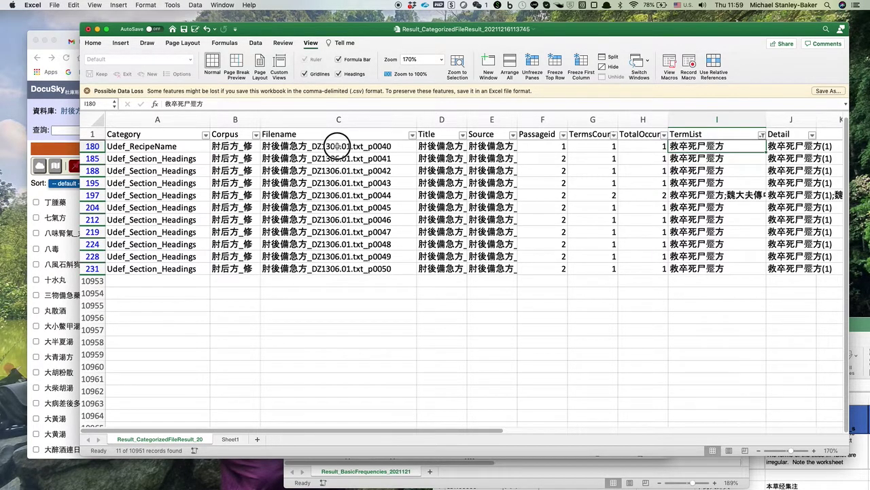
Fill the Filename cells of all the filtered rows, p0040 to p0050, with yellow.
left_click_drag(335, 145, 350, 269)
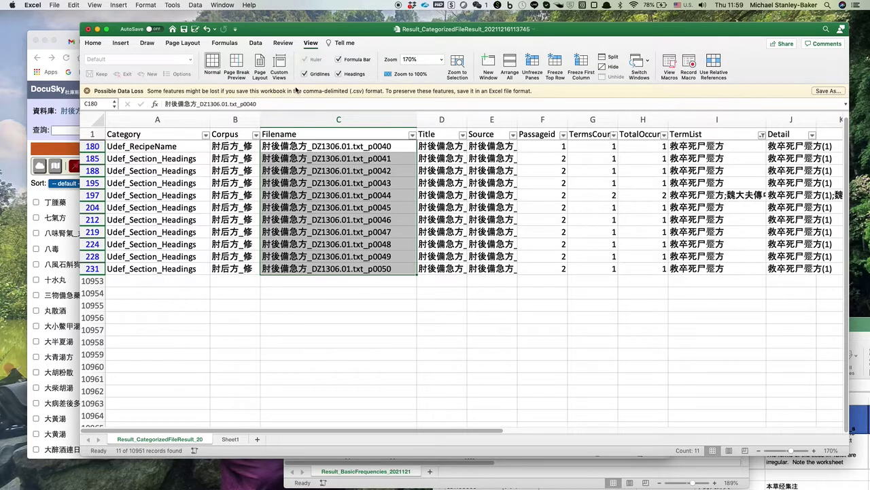
left_click(93, 43)
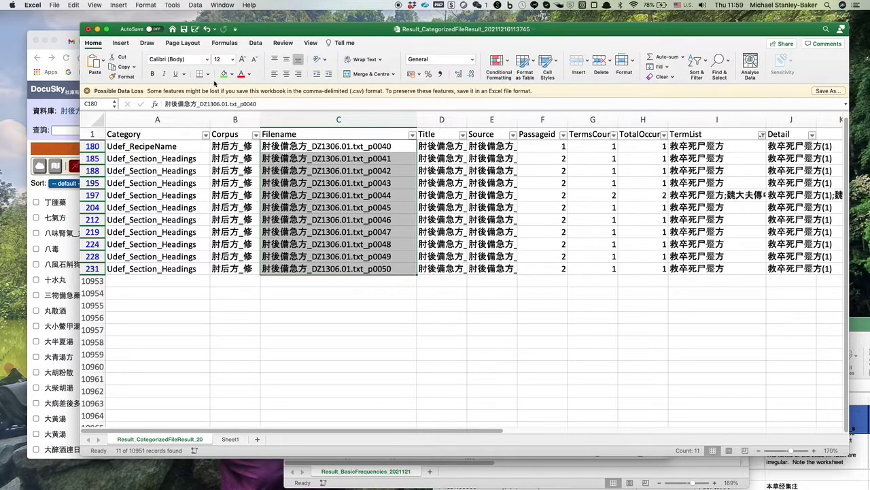
left_click(231, 74)
left_click(250, 177)
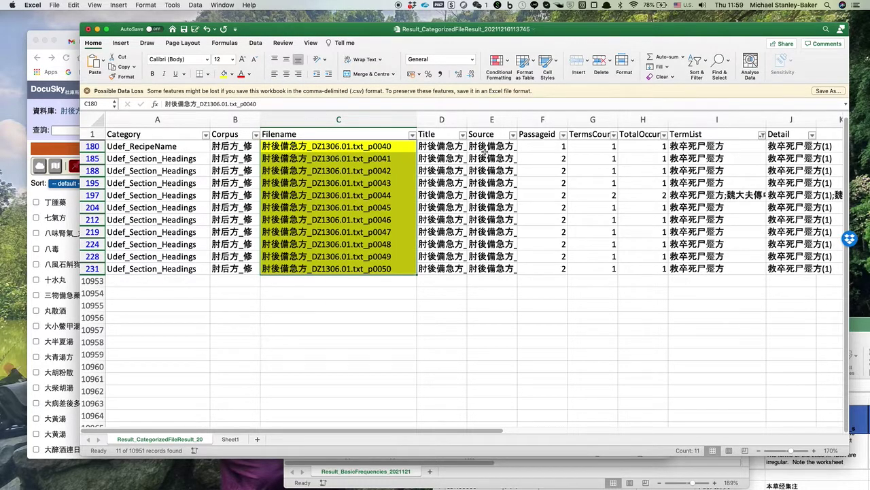
Clear the filter and fill the entire still-selected Filename range, rows 180 to 231, with yellow.
left_click(705, 61)
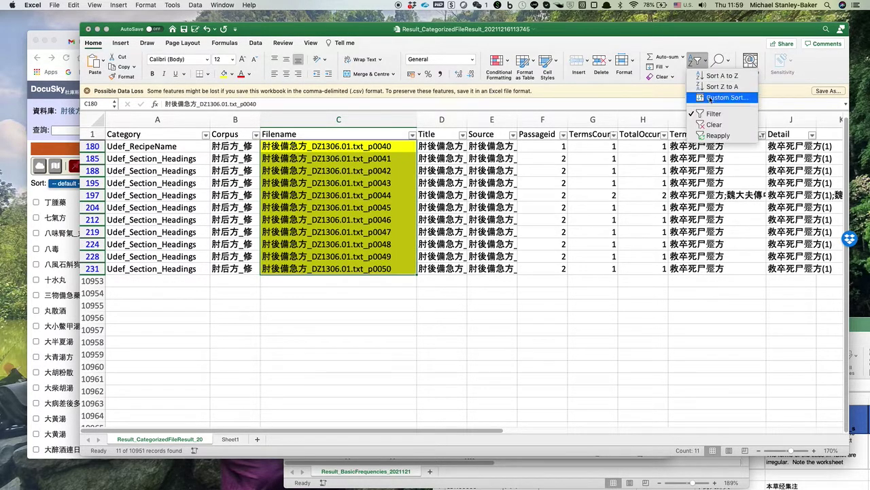
left_click(713, 124)
scroll(533, 234, "down", 20)
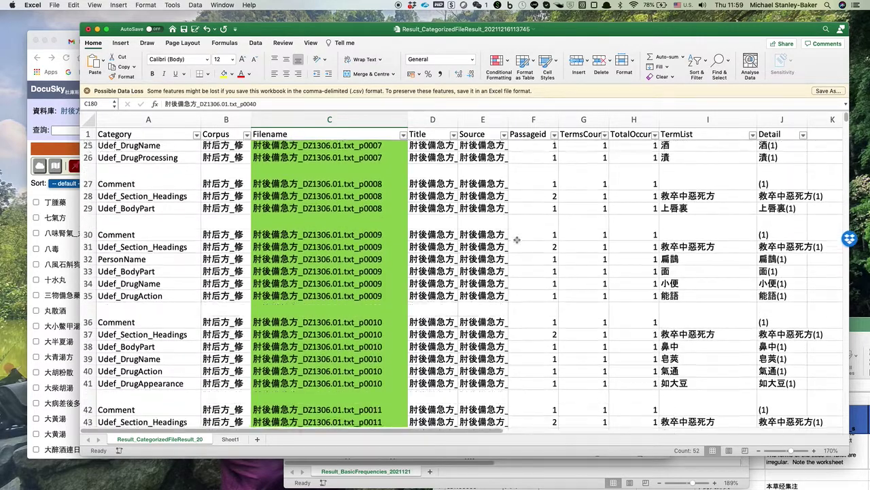
scroll(517, 239, "down", 20)
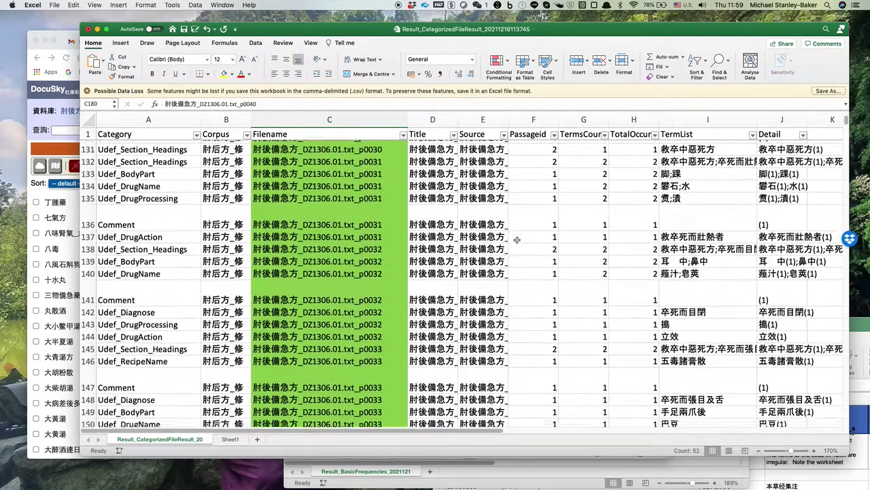
scroll(517, 240, "down", 3)
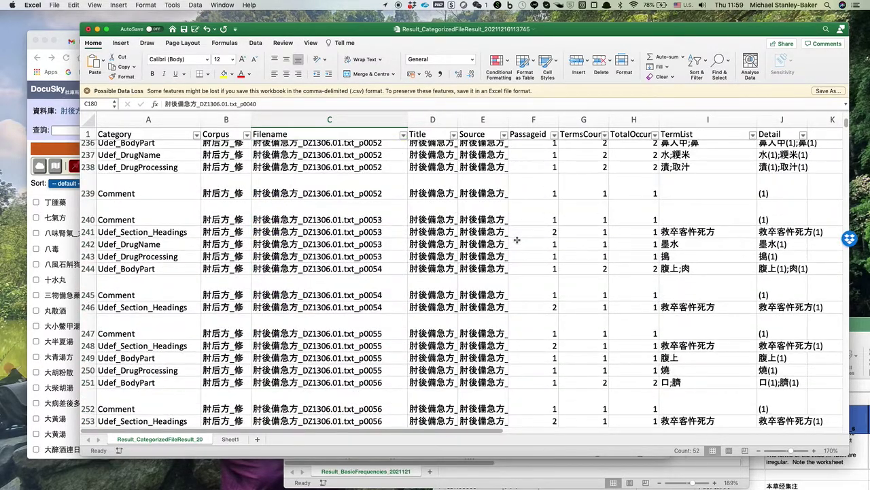
scroll(524, 239, "up", 8)
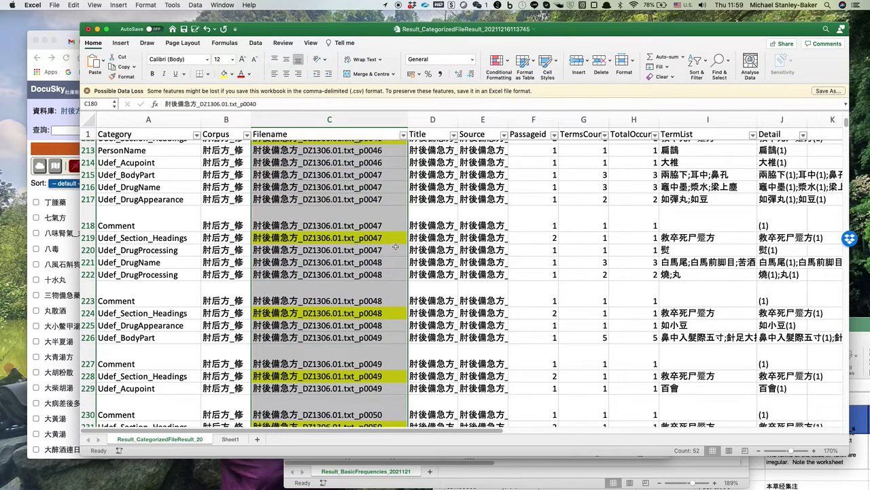
left_click(224, 74)
scroll(355, 298, "down", 5)
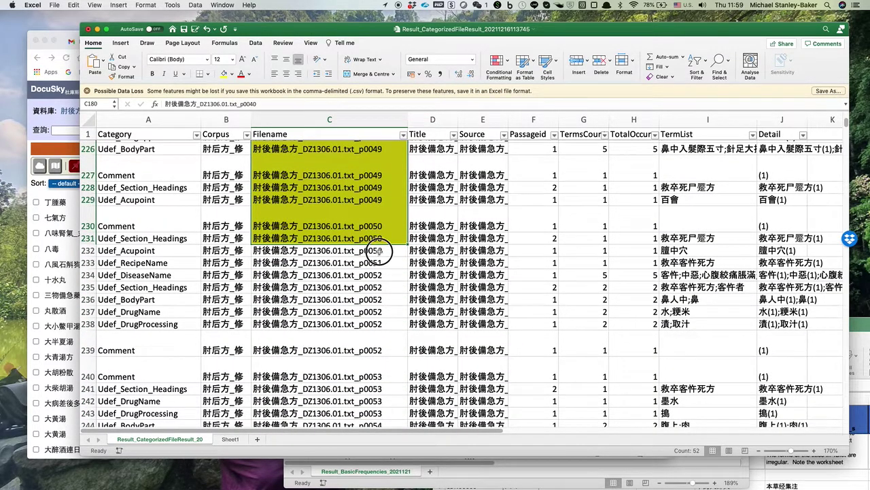
Extend the yellow fill to Filename cell C232, the remaining p0050 row of the section.
left_click(379, 251)
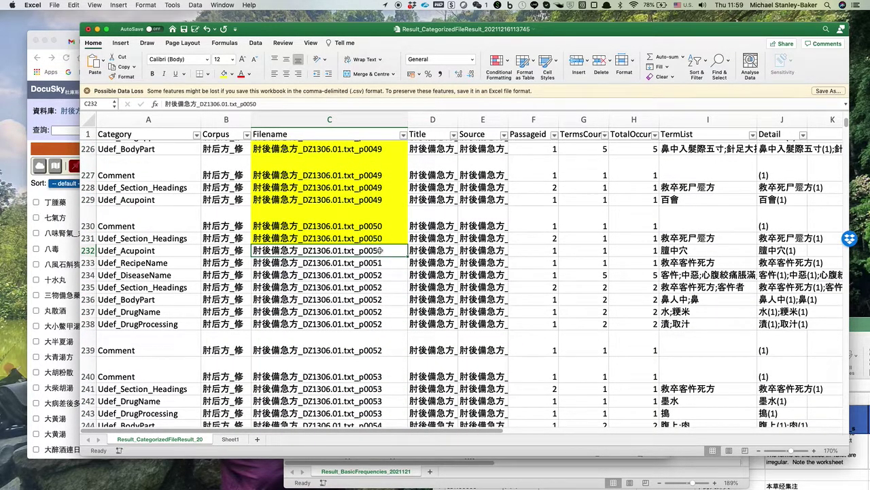
left_click_drag(170, 241, 349, 249)
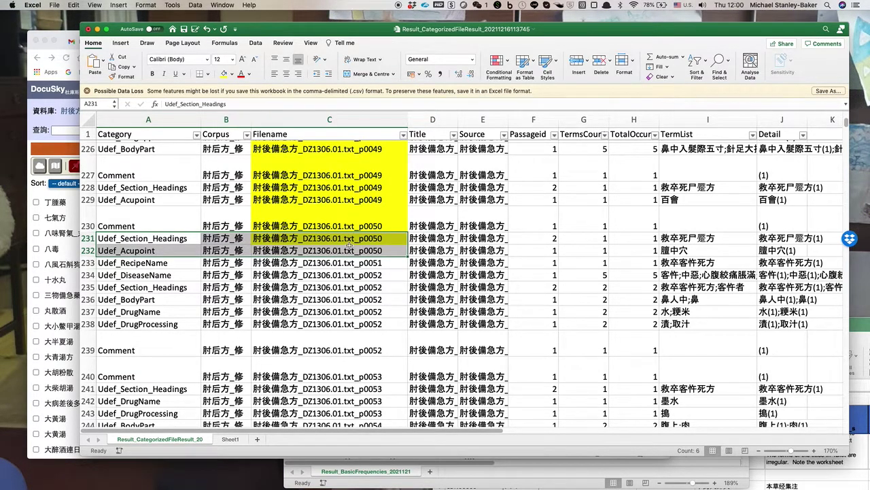
left_click(349, 251)
left_click(223, 74)
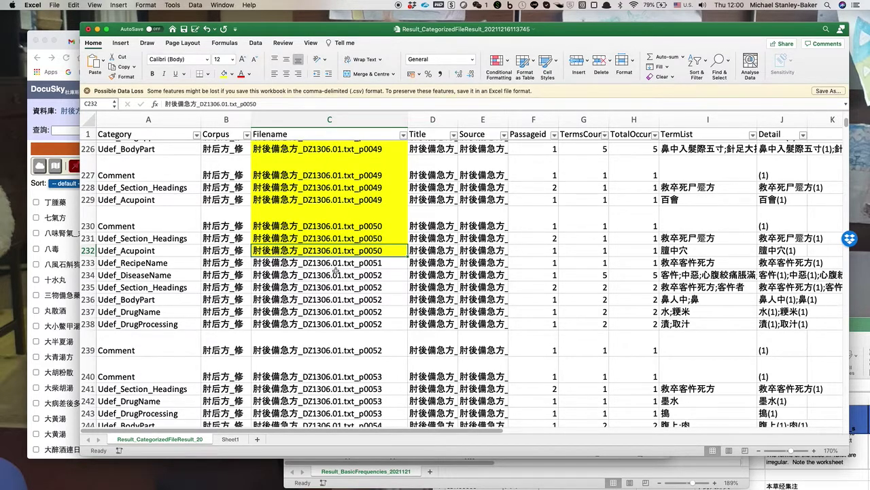
Filter the Filename column by yellow cell colour.
scroll(336, 271, "up", 5)
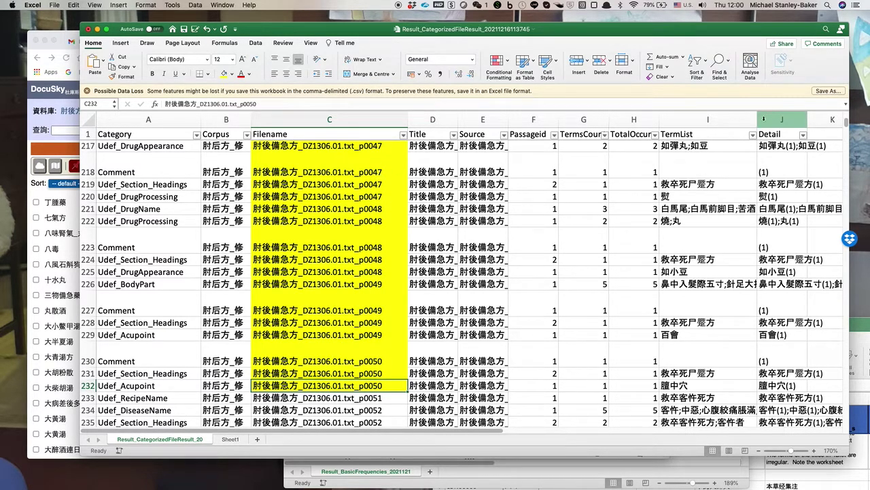
left_click(403, 135)
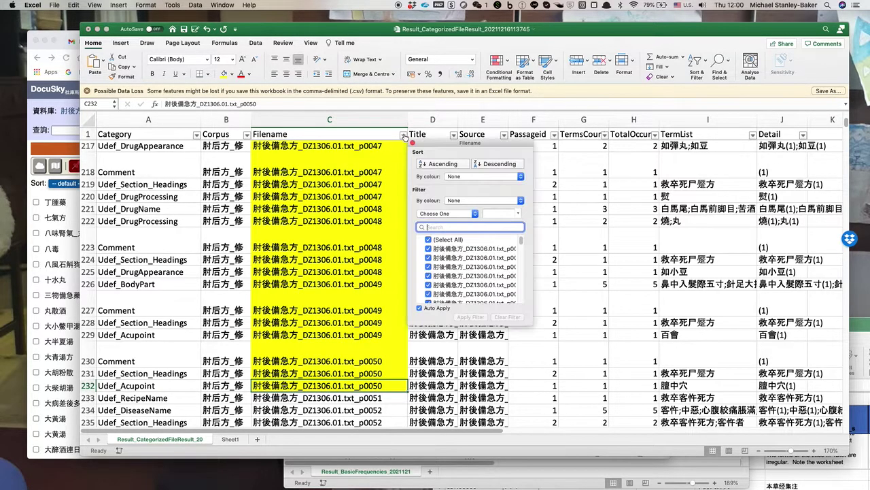
left_click(514, 201)
mouse_move(510, 208)
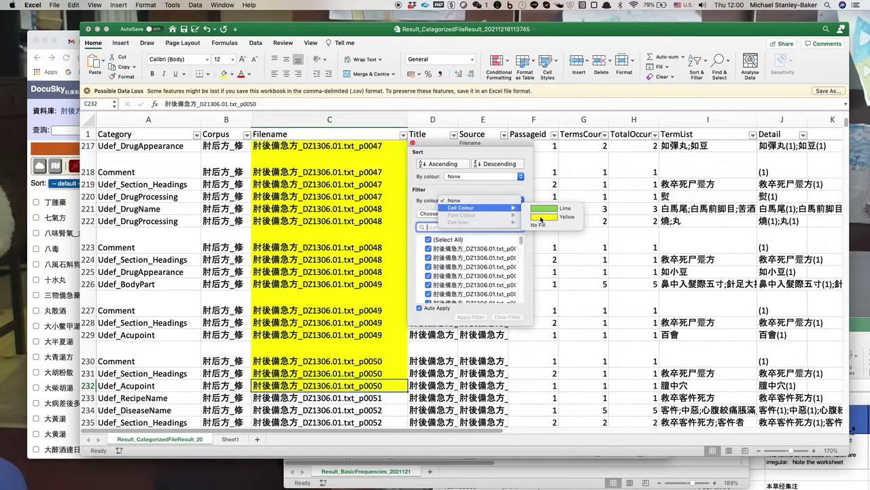
left_click(543, 217)
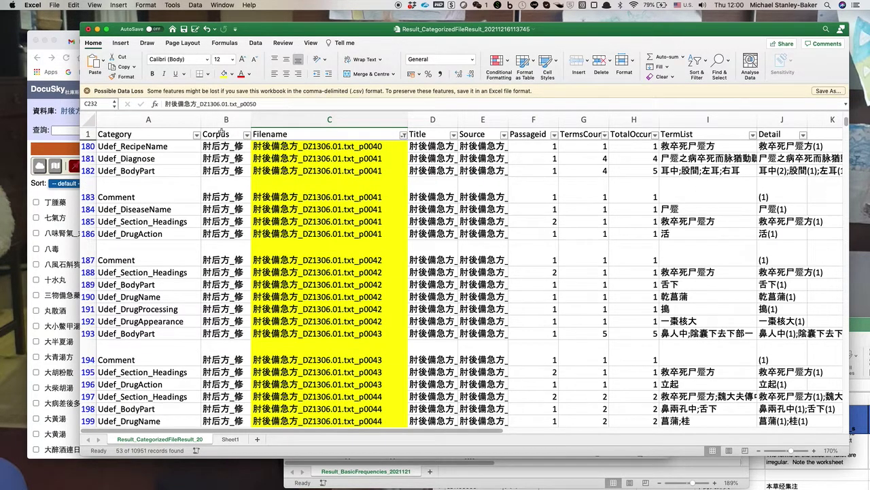
Filter the Category column of the yellow rows to show only Udef_DrugName.
left_click(197, 135)
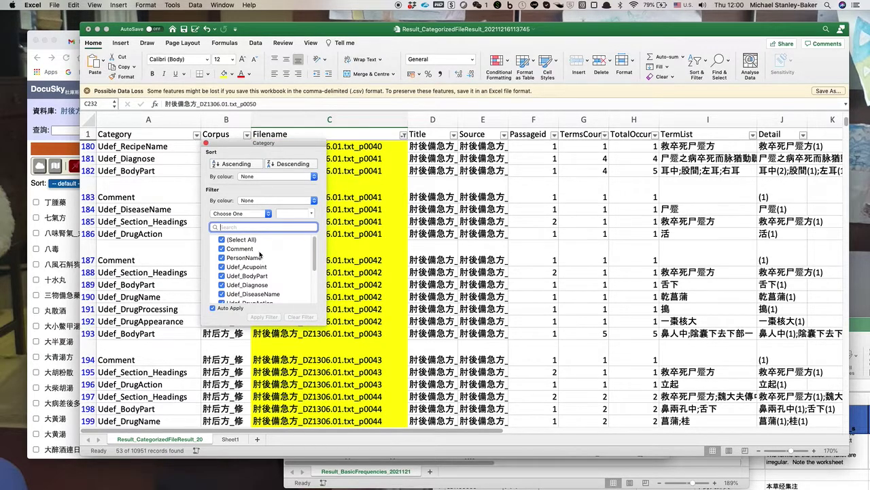
left_click(221, 239)
scroll(231, 272, "down", 3)
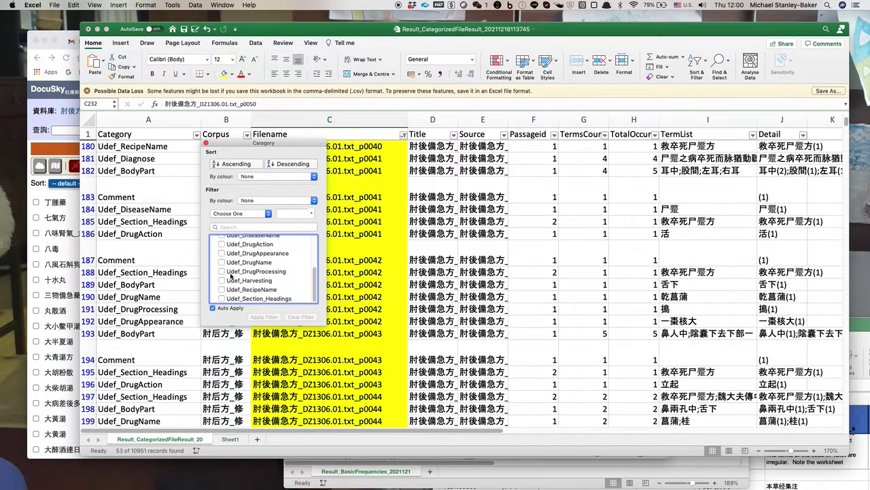
left_click(221, 262)
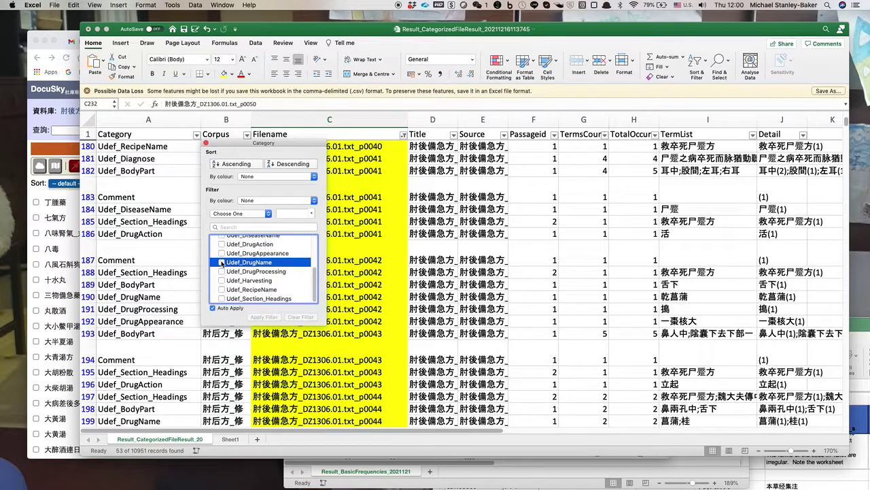
left_click(206, 144)
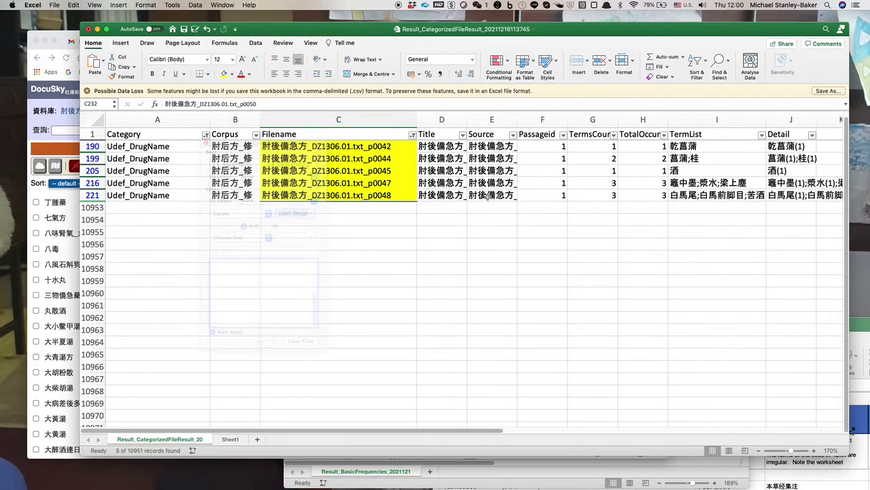
left_click(712, 197)
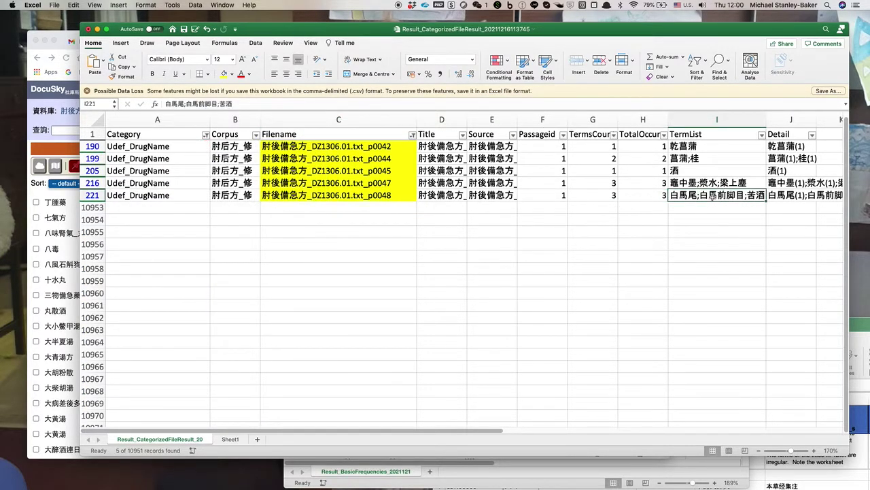
left_click(722, 134, "shift")
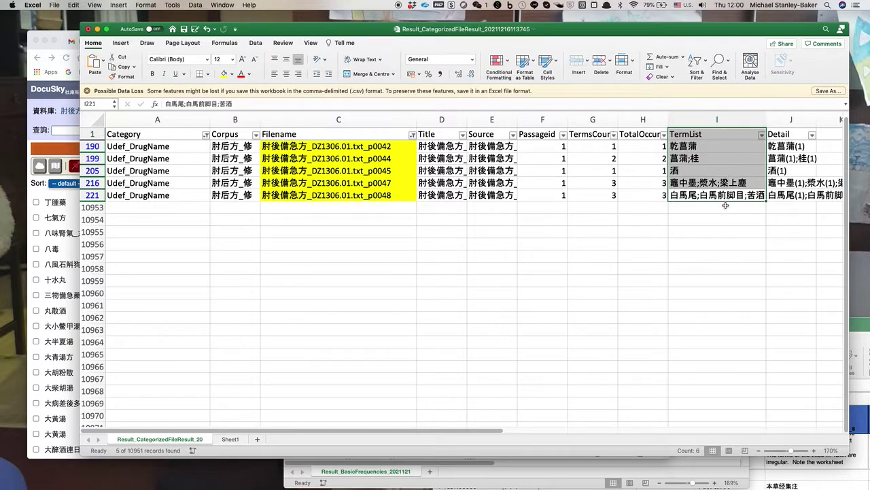
left_click(728, 148)
left_click(733, 197, "shift")
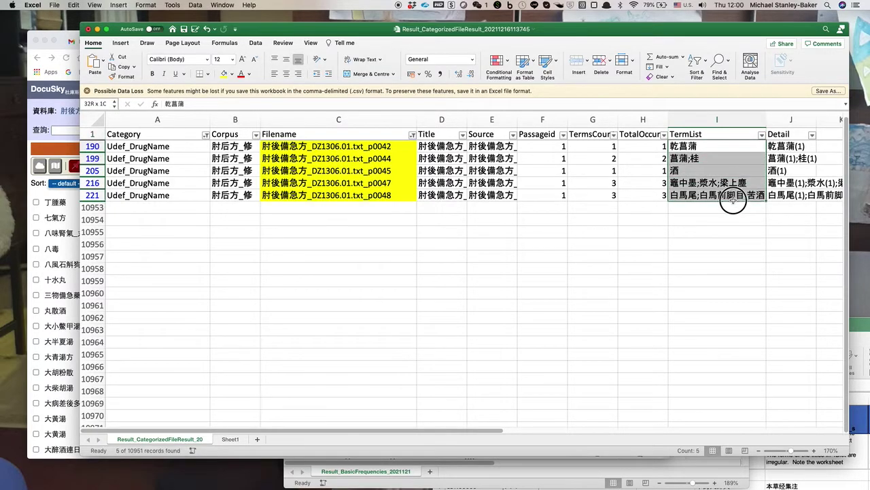
key("super+c")
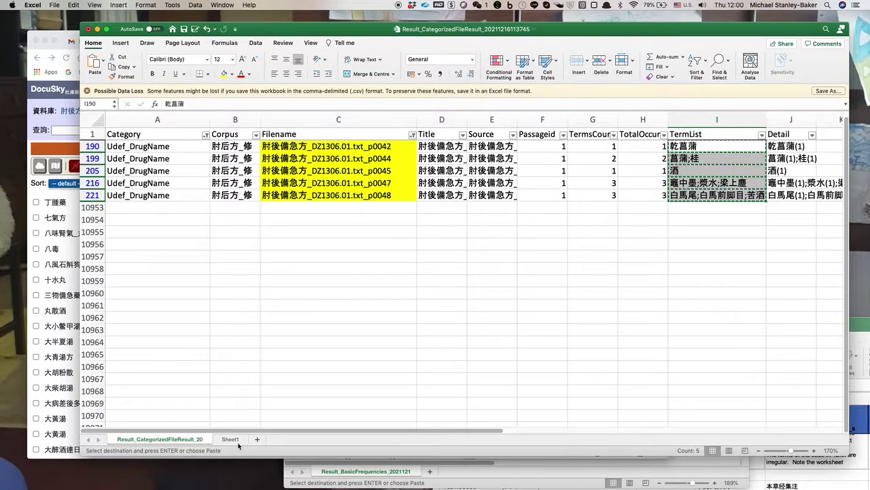
left_click(235, 439)
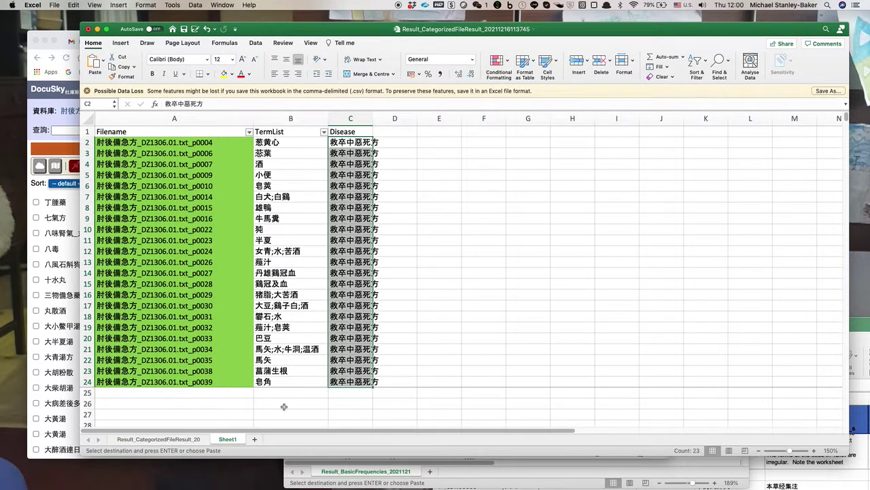
left_click(174, 440)
Copy the Filename and TermList cells of the filtered drug rows, p0042 to p0048, and paste them into Sheet1 from cell A25.
left_click_drag(354, 144, 364, 195)
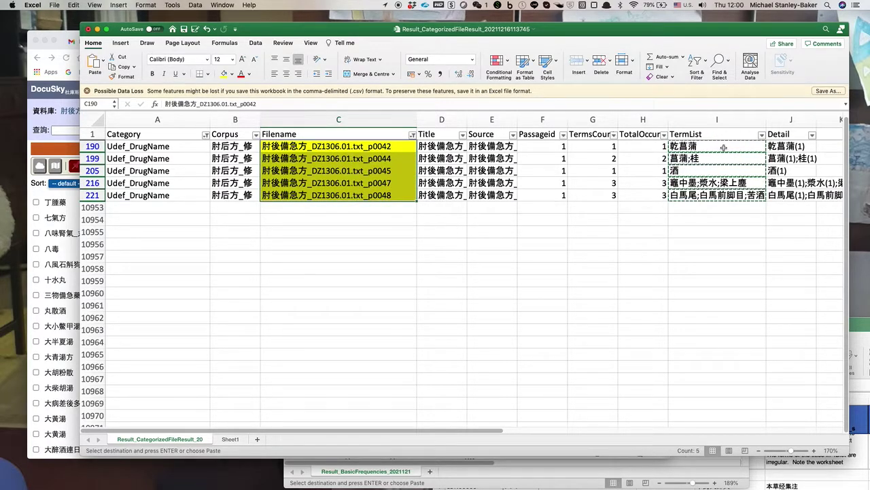
left_click_drag(720, 145, 727, 194)
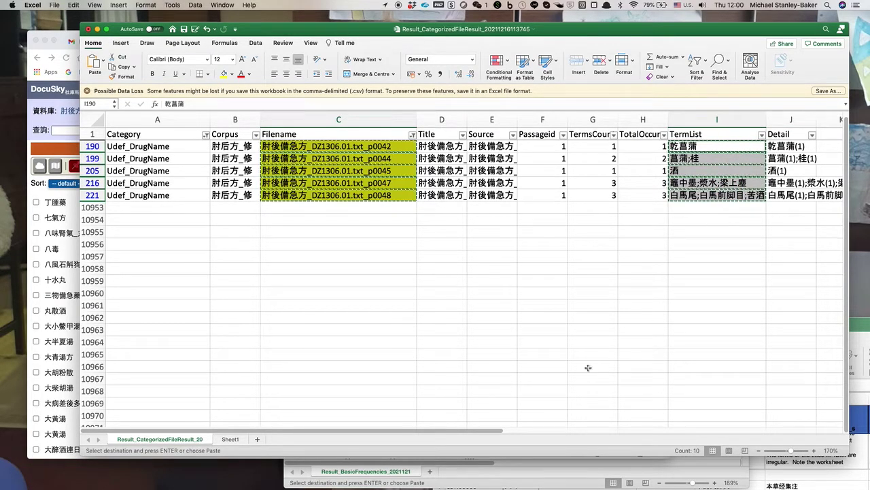
left_click(231, 439)
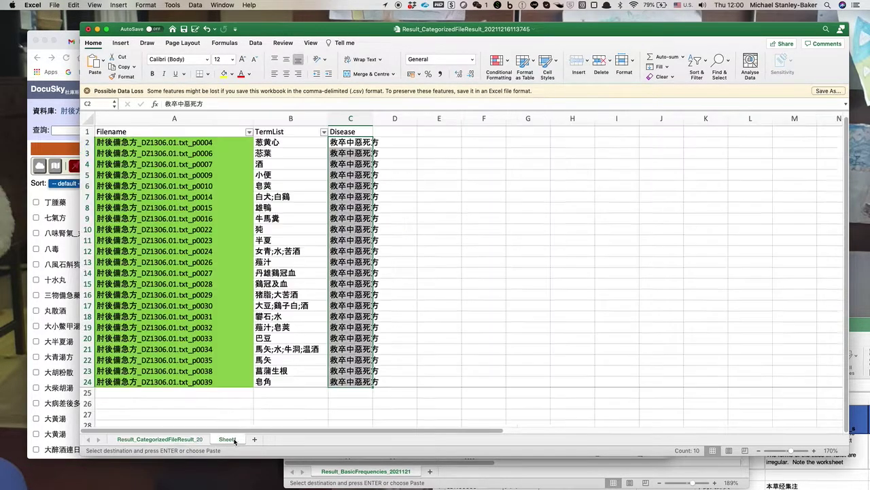
left_click(163, 394)
key("super+v")
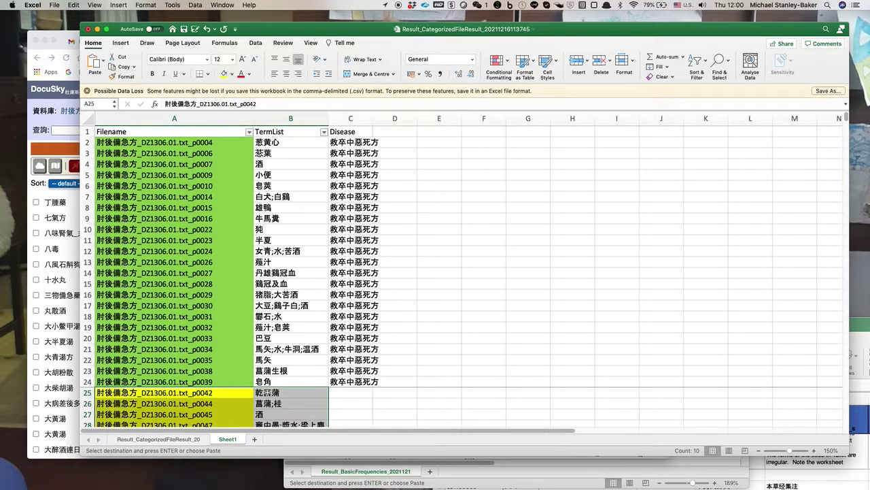
Replace Sheet1's frozen panes with a frozen header row only, and return to the categorized results sheet.
scroll(269, 393, "down", 1)
left_click(436, 395)
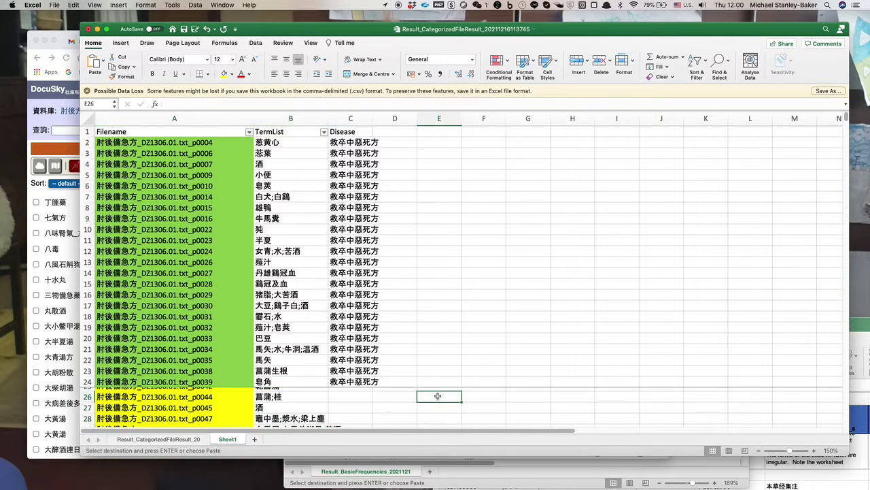
scroll(437, 402, "up", 1)
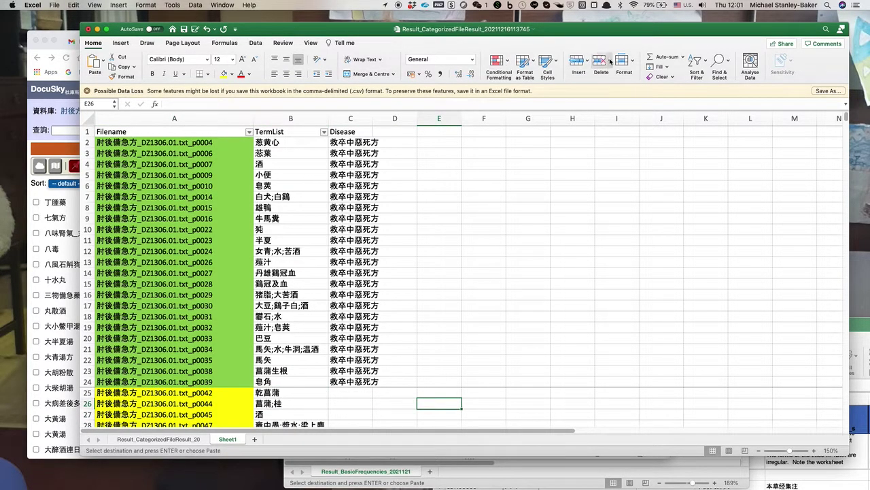
left_click(309, 43)
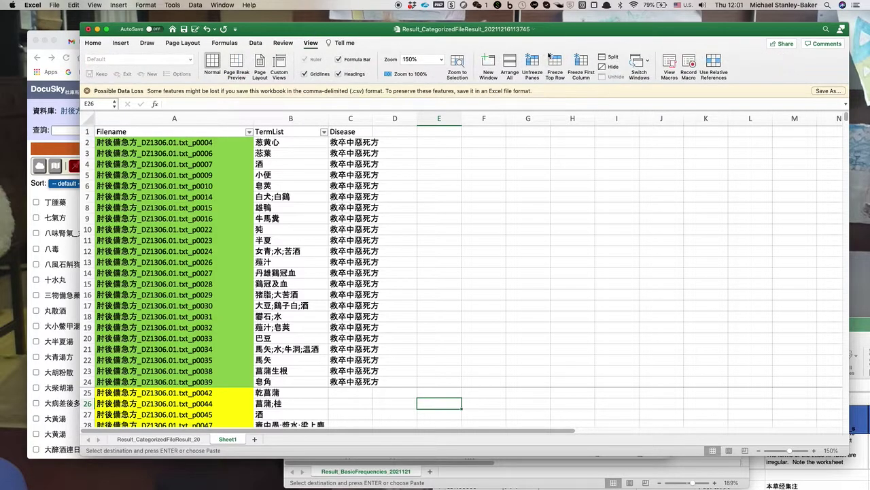
left_click(87, 132)
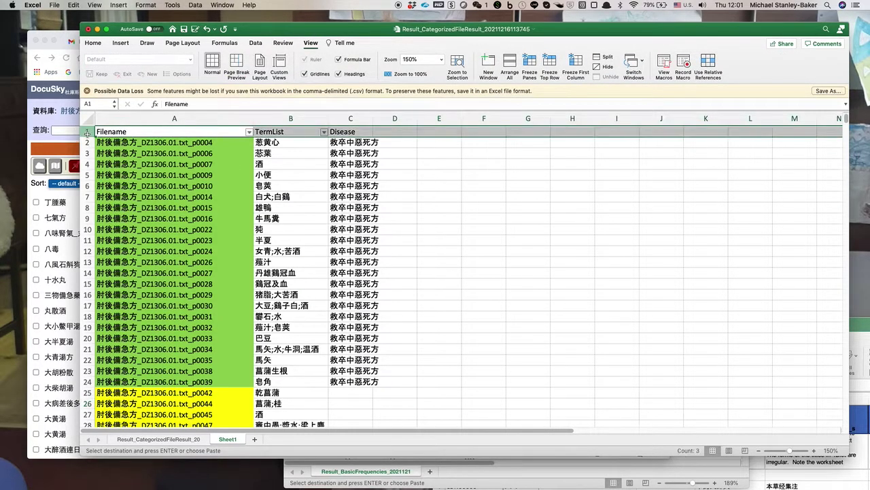
left_click(550, 65)
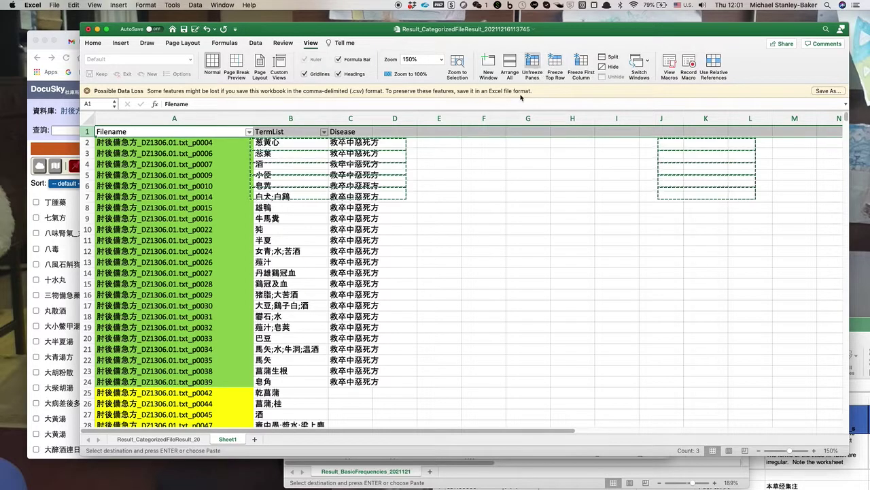
left_click(302, 219)
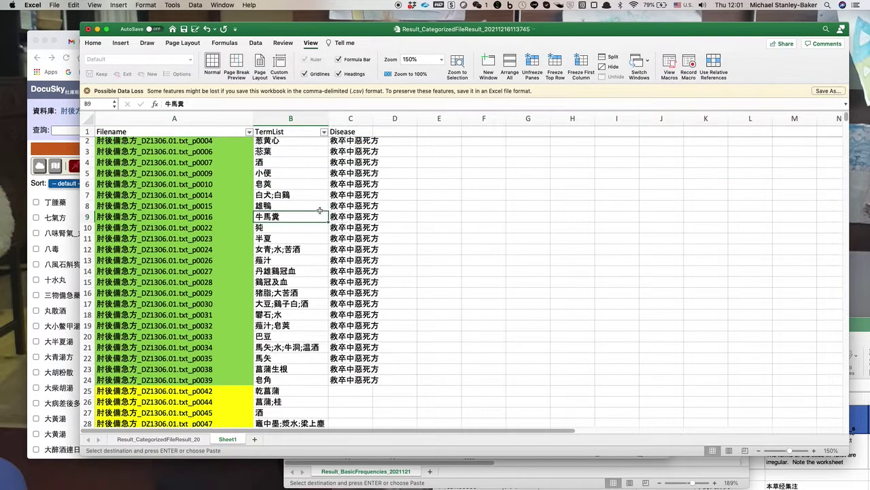
scroll(319, 211, "down", 5)
scroll(320, 210, "up", 3)
left_click(352, 195)
left_click(175, 442)
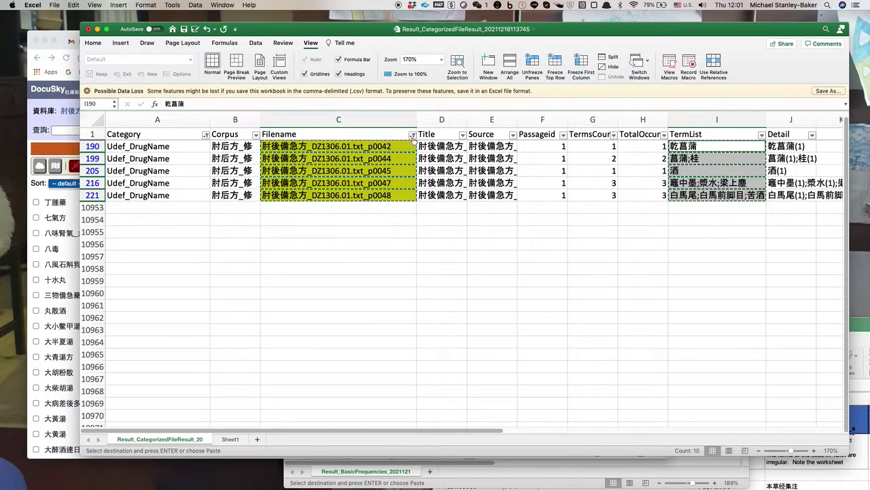
left_click(412, 135)
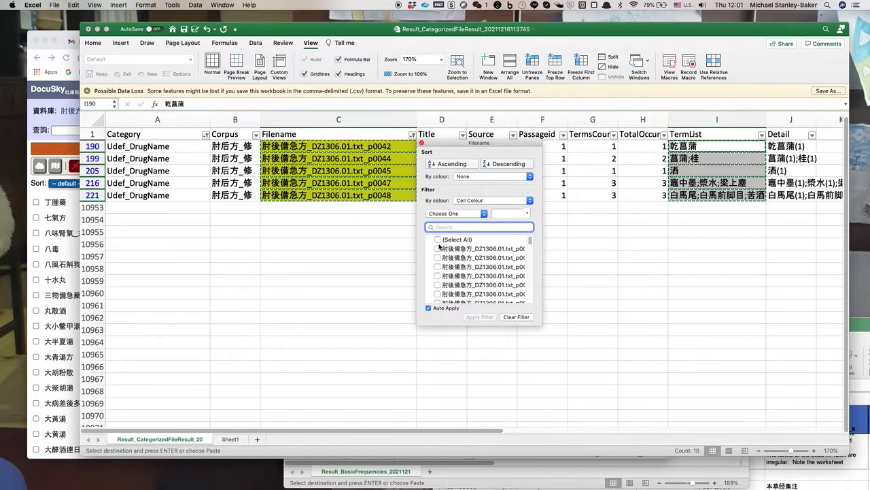
left_click(439, 239)
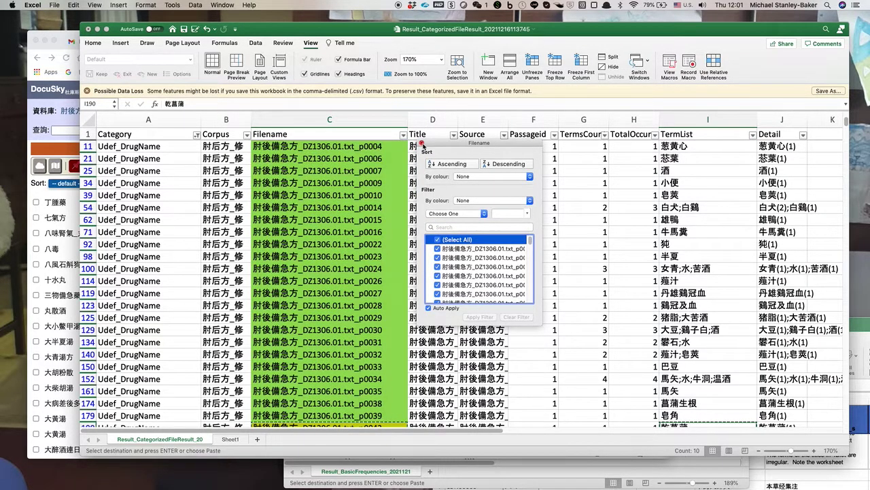
left_click(421, 143)
left_click(401, 136)
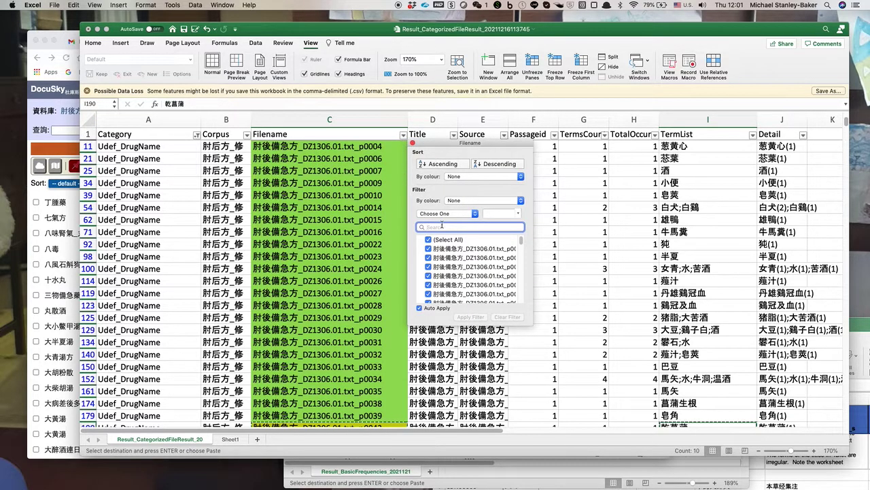
left_click(515, 203)
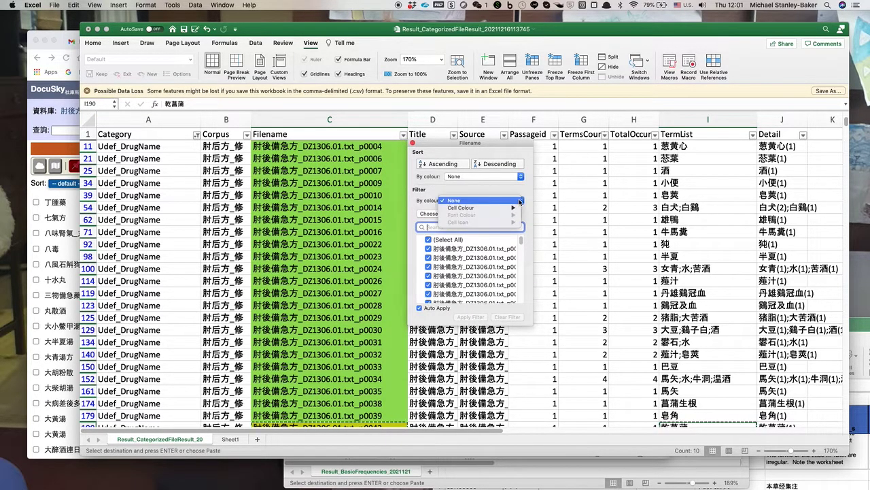
left_click(535, 217)
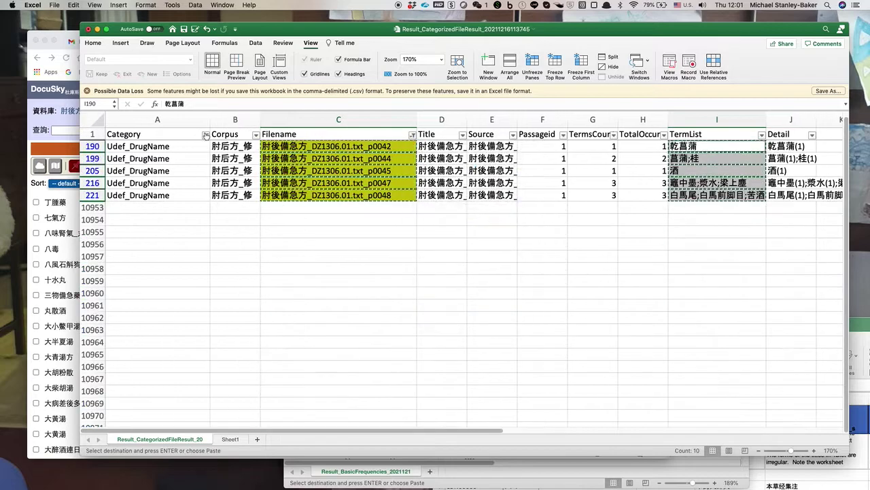
Clear the Category filter by reselecting all categories, keeping the yellow filter on Filename.
left_click(205, 134)
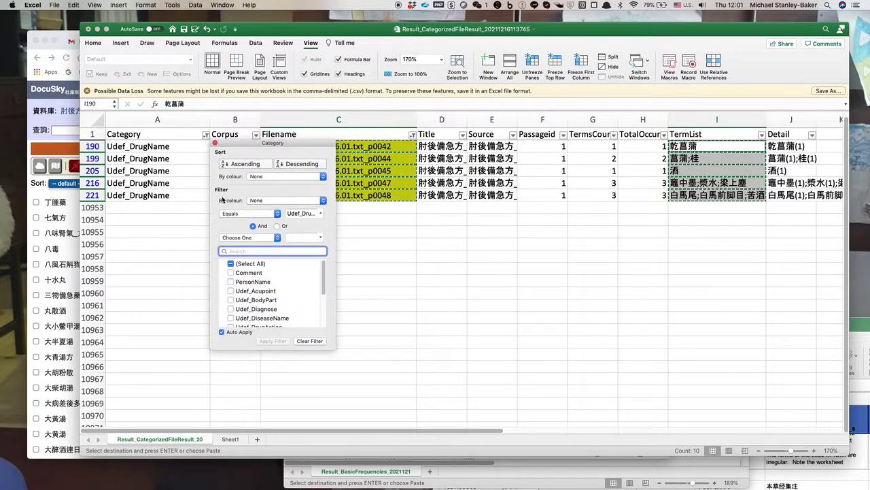
left_click(231, 263)
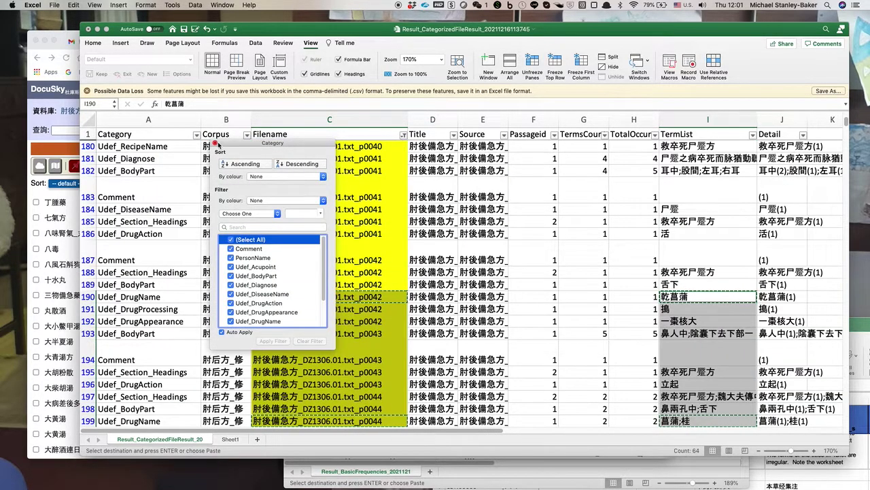
left_click(215, 144)
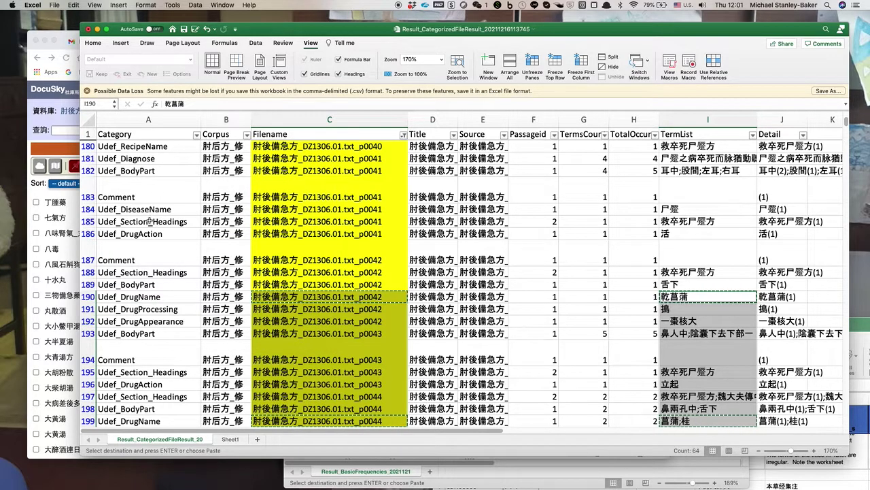
Copy the section heading 救卒死尸蹷方 from TermList cell I185 into Sheet1's Disease column and fill it through rows 25 to 29.
left_click(150, 221)
left_click(695, 223)
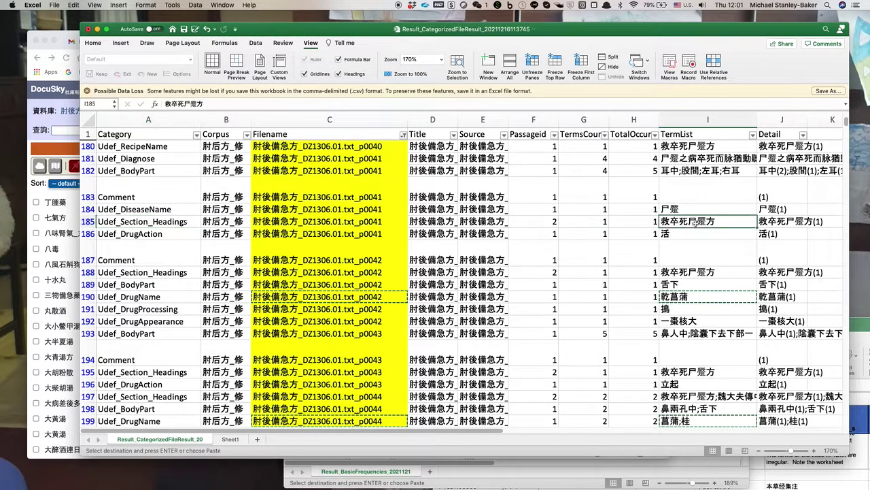
key("super+c")
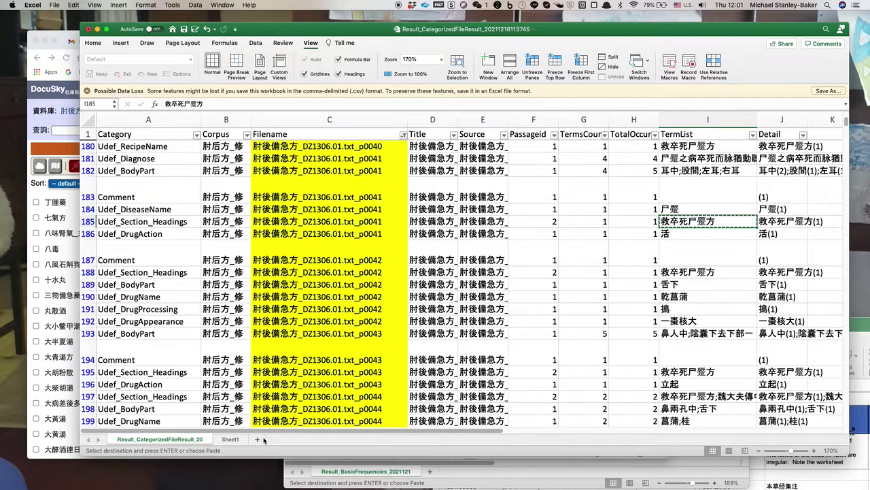
left_click(231, 439)
left_click(351, 209)
key("super+v")
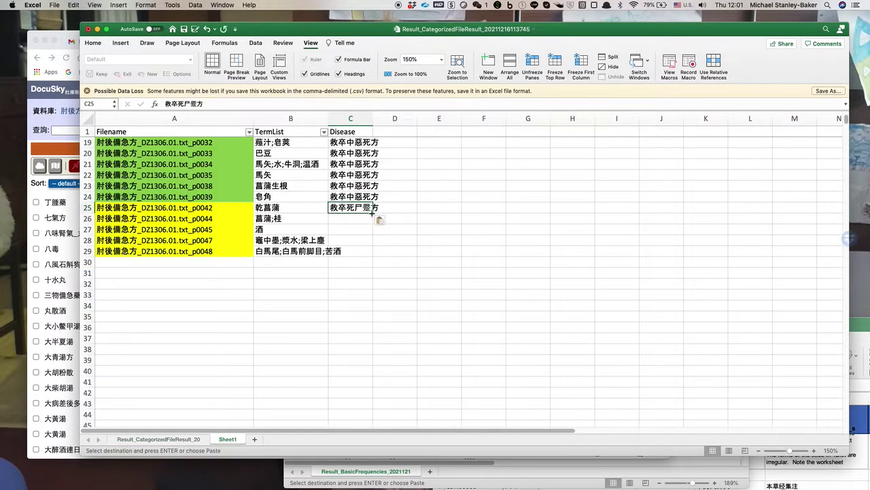
left_click_drag(372, 212, 374, 251)
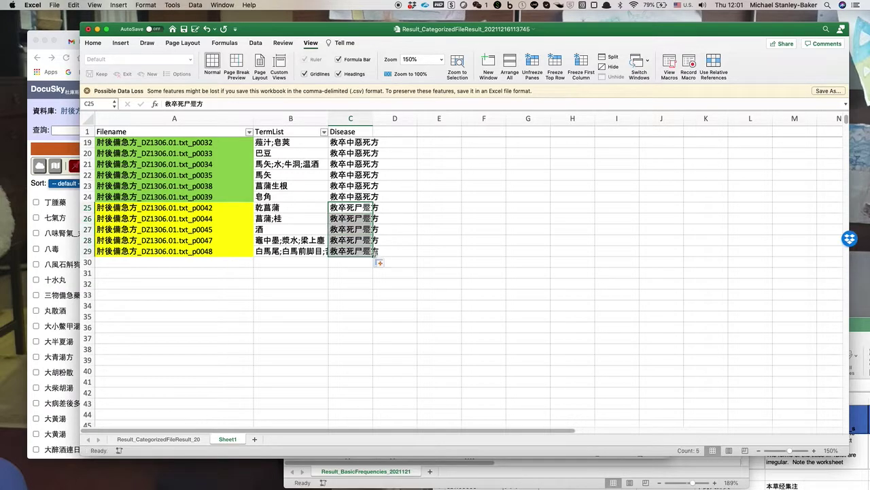
Return to the categorized results sheet and clear all of its active filters.
left_click(159, 439)
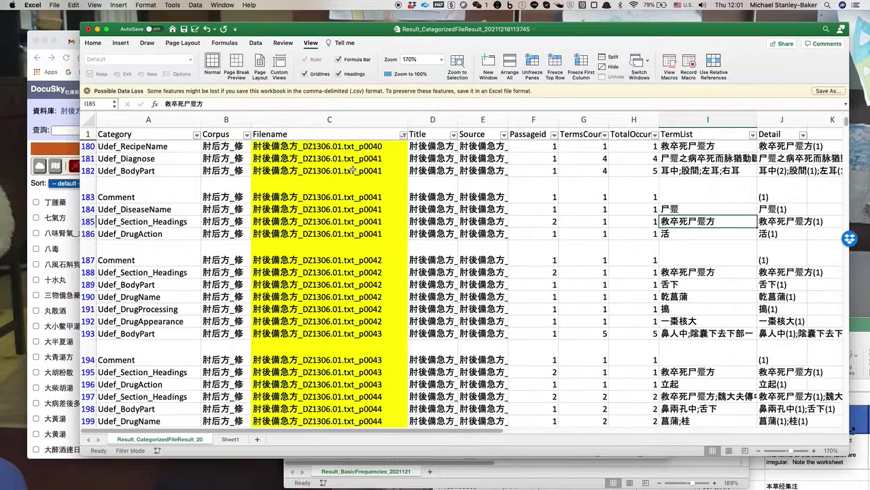
left_click(404, 136)
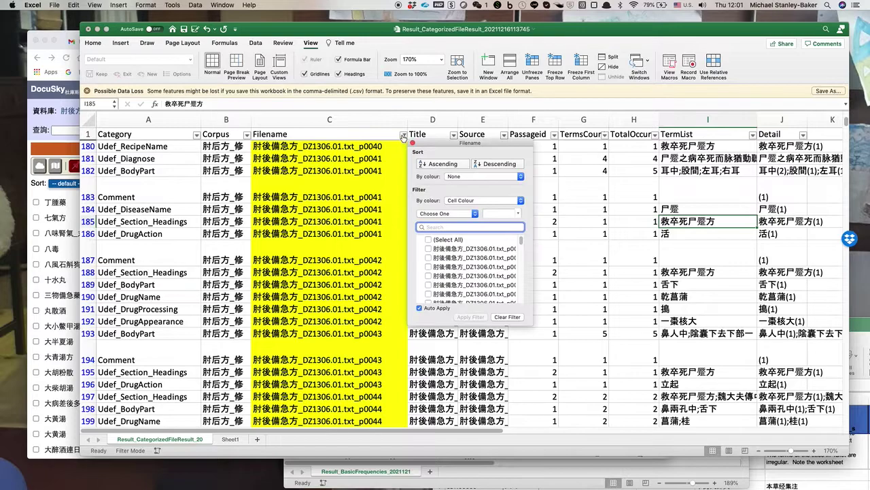
left_click(93, 43)
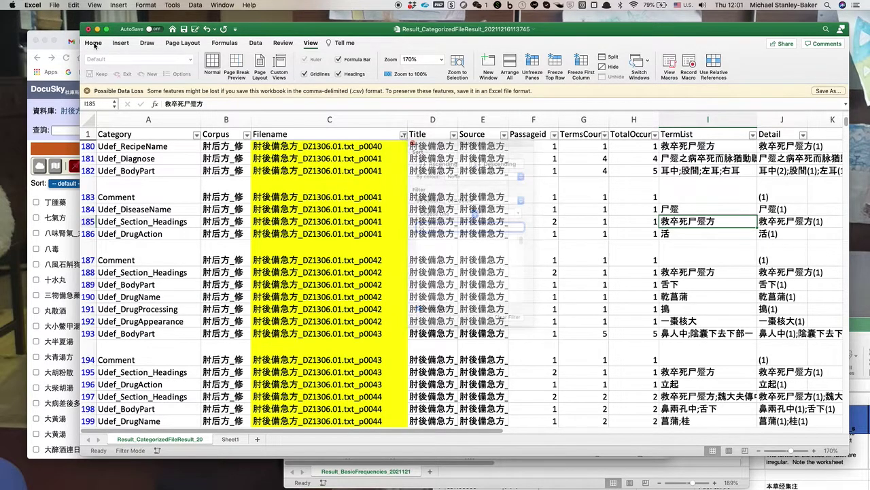
left_click(696, 63)
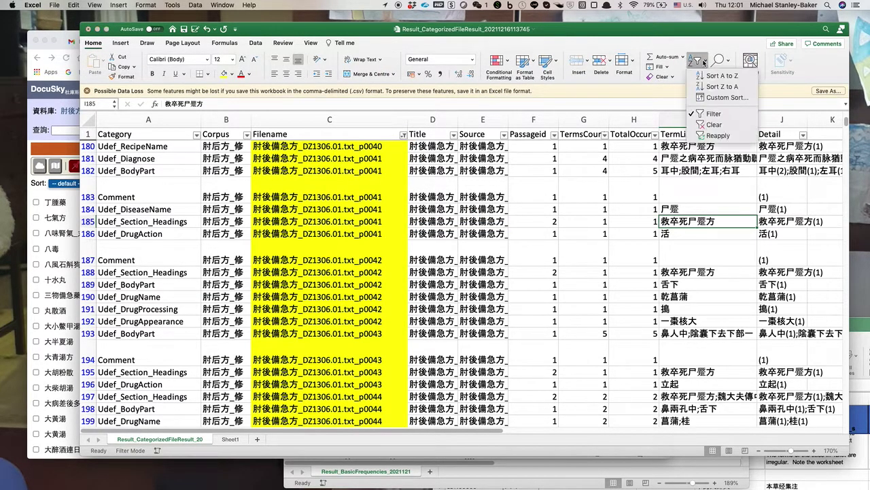
left_click(713, 125)
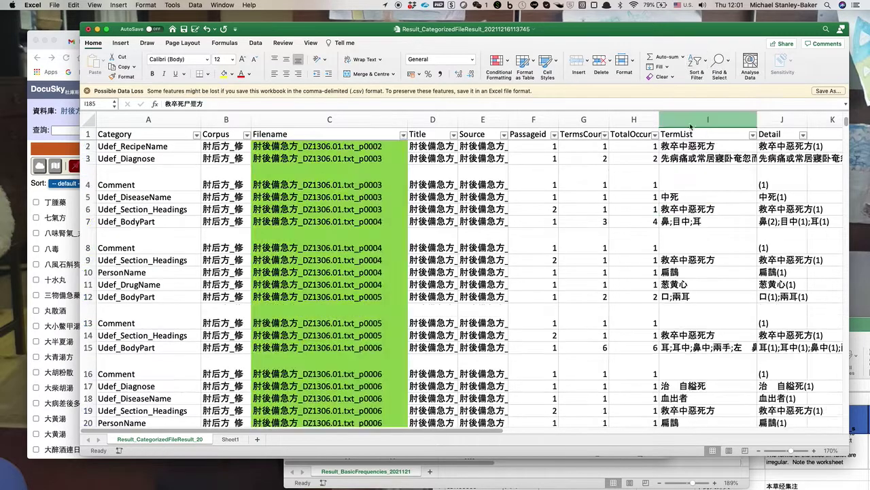
Copy the section heading 救卒客忤死方 from the text of TermList cell I235, leaving out 客忤者.
scroll(353, 264, "down", 10)
scroll(353, 265, "down", 20)
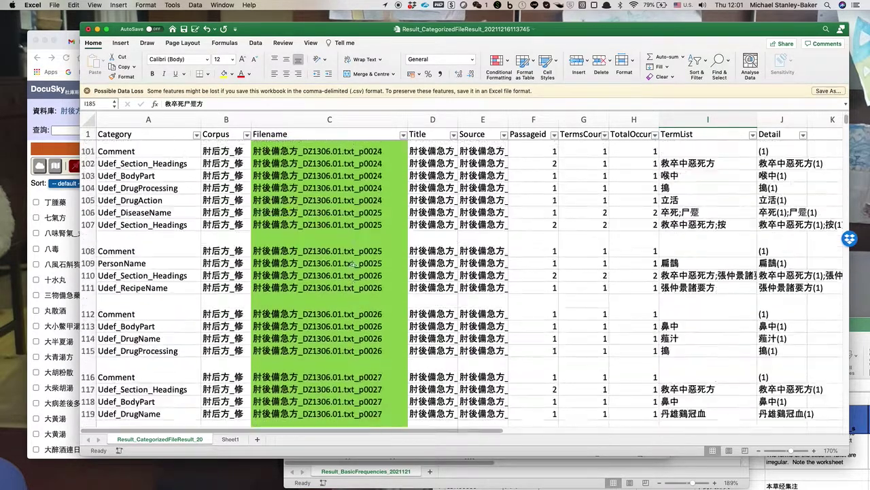
scroll(353, 264, "up", 5)
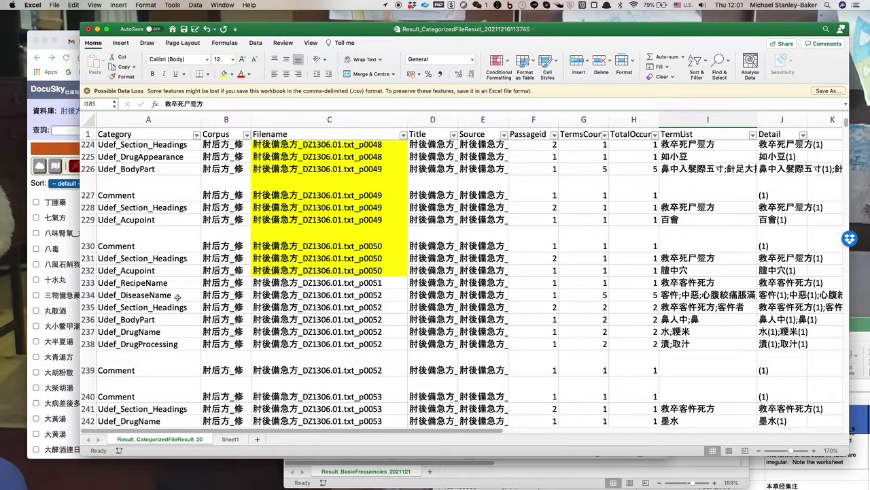
left_click(177, 296)
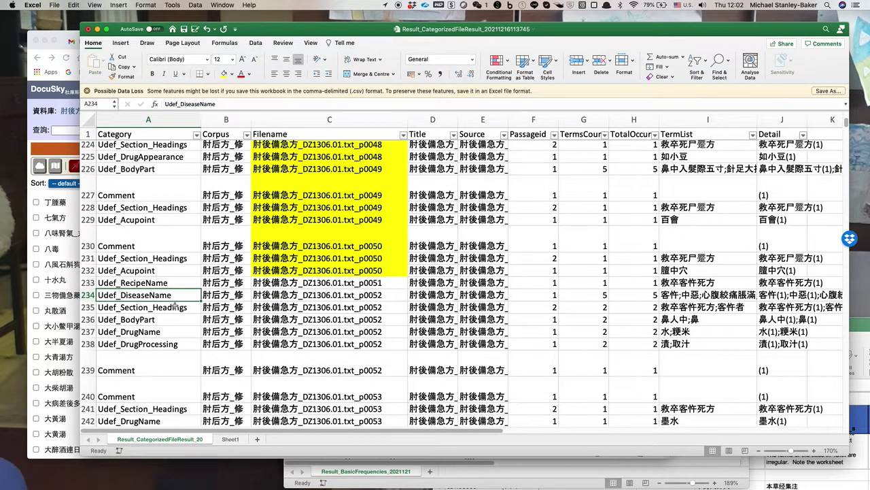
left_click_drag(166, 307, 682, 310)
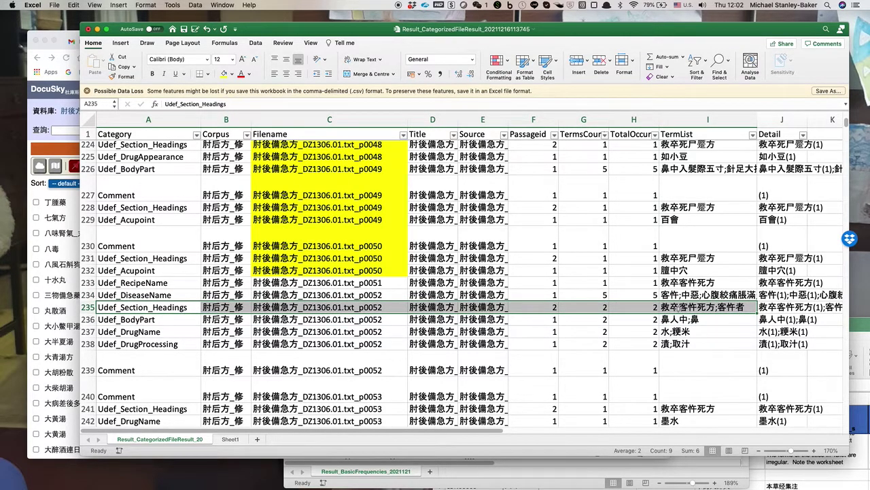
left_click(681, 308)
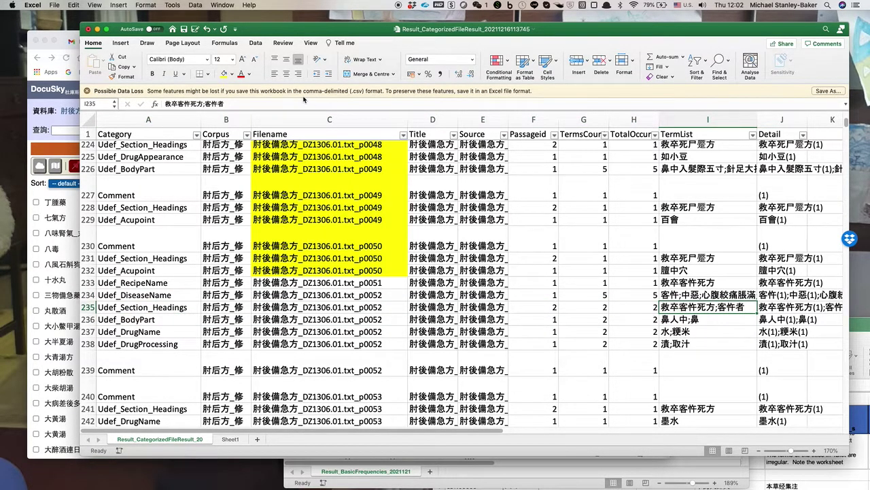
left_click_drag(202, 104, 166, 105)
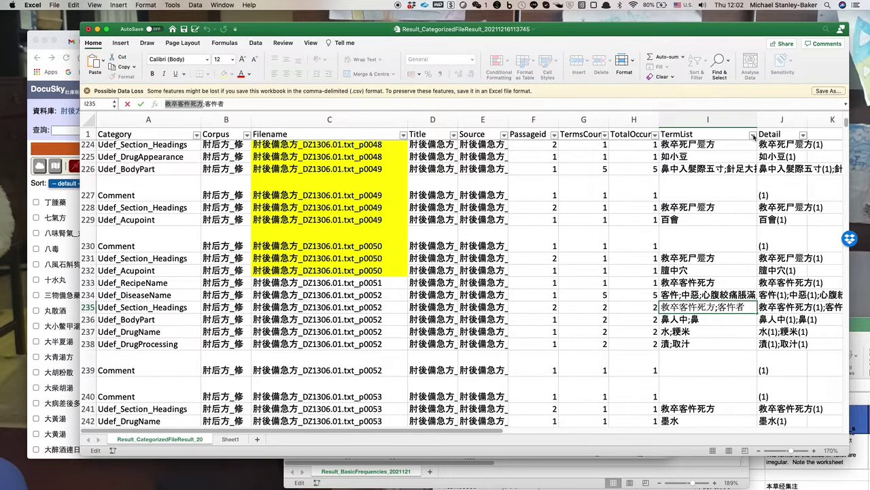
Filter the TermList column by the copied heading 救卒客忤死方.
left_click(754, 136)
left_click(699, 227)
key("super+v")
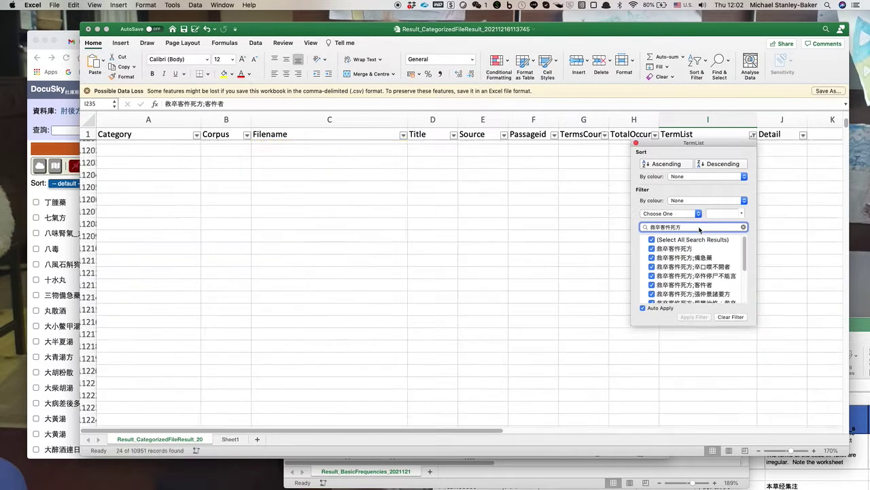
left_click(635, 144)
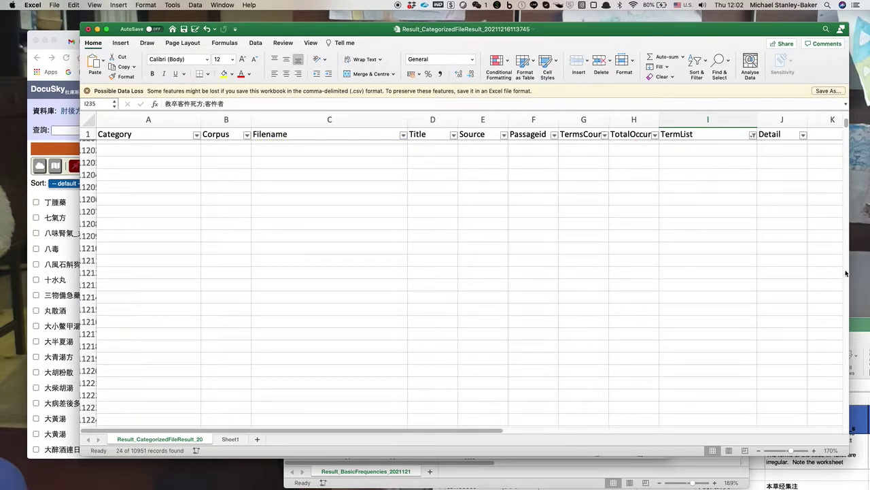
Fill the Filename cells of the filtered rows, p0051 to p0075, with standard orange.
scroll(839, 121, "up", 10)
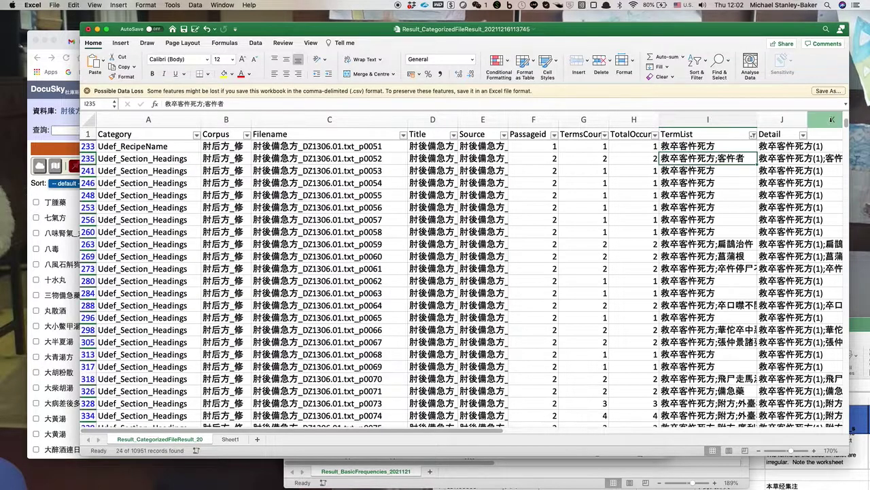
left_click(358, 146)
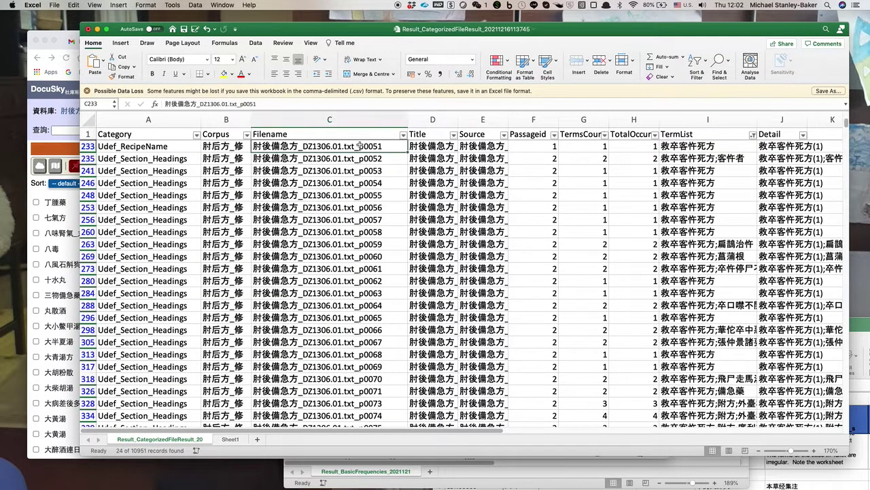
key("super+shift+Down")
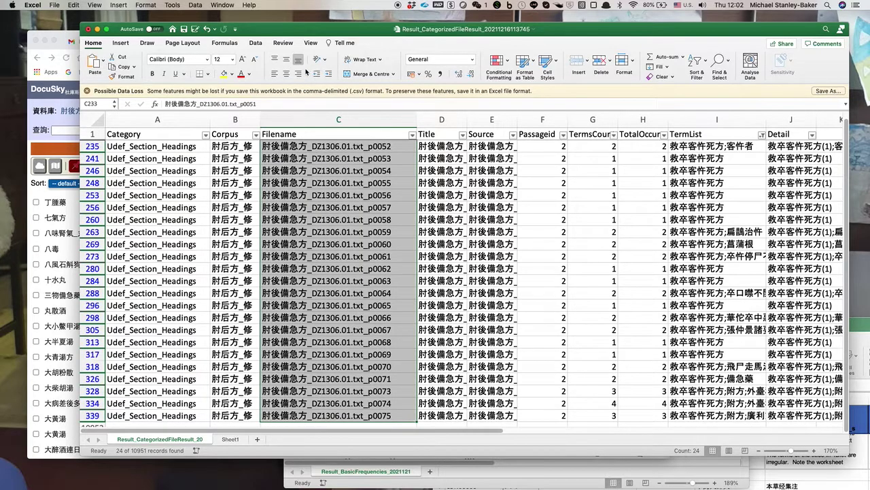
left_click(232, 75)
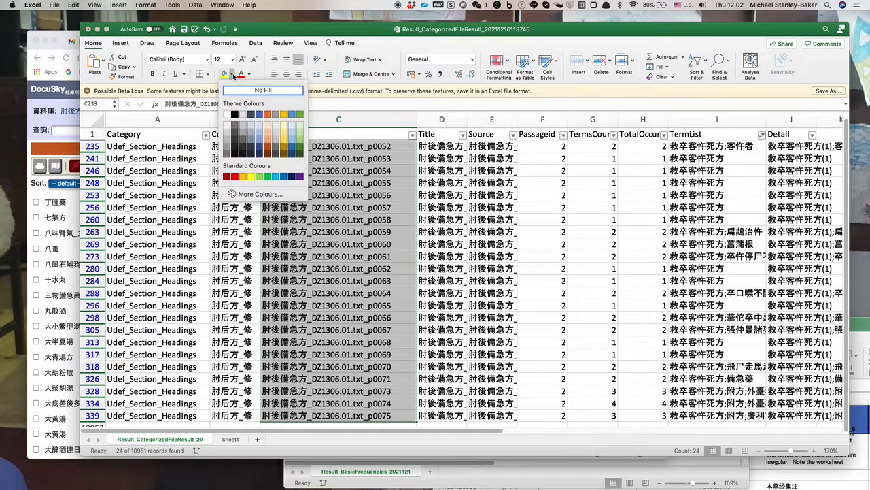
left_click(243, 177)
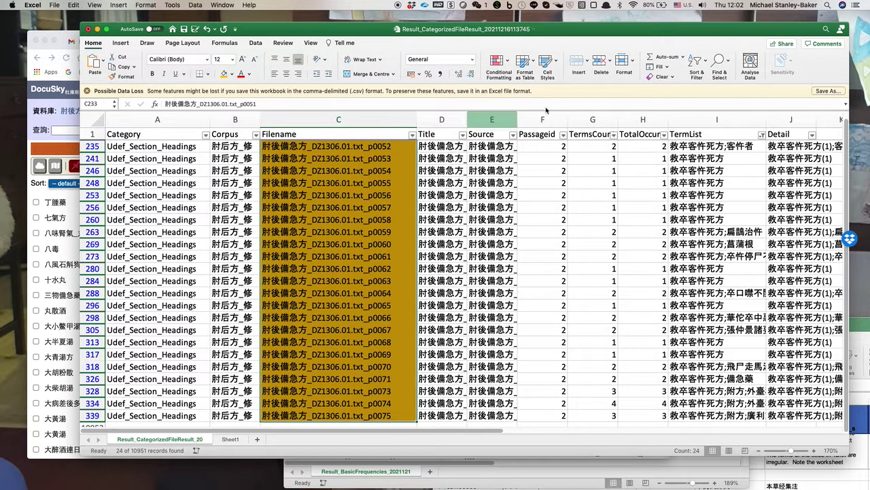
Clear the TermList filter and apply the orange fill to every Filename cell in the still-selected range, rows 233 to 339.
left_click(698, 66)
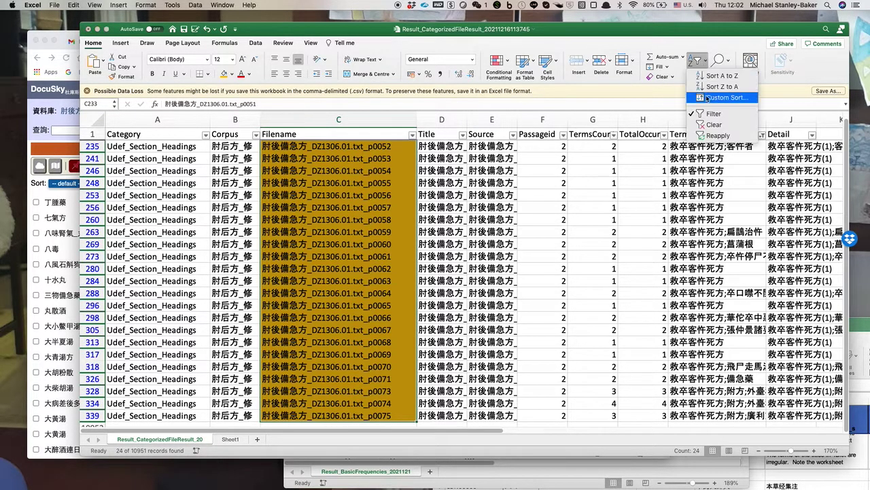
left_click(721, 127)
scroll(383, 213, "down", 20)
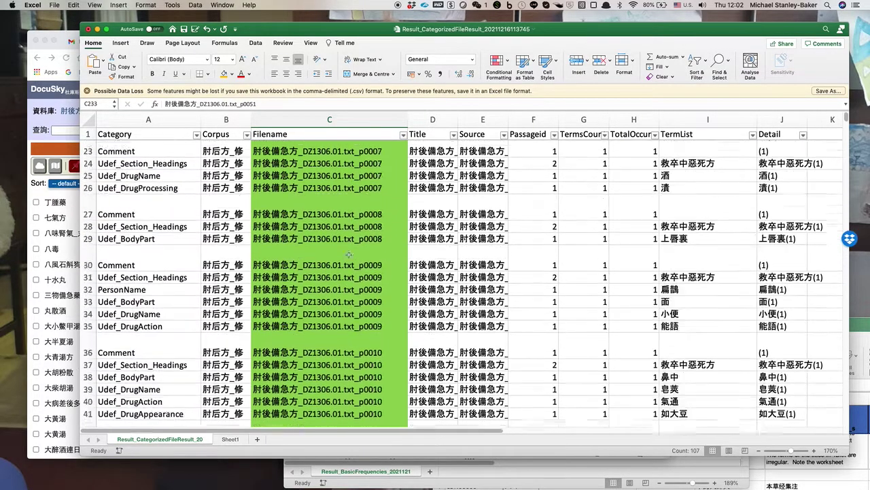
scroll(349, 253, "down", 20)
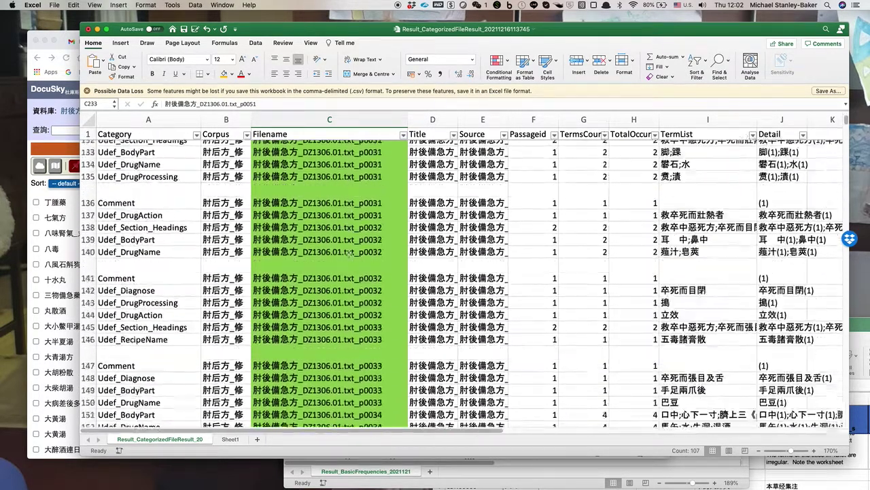
scroll(348, 253, "down", 10)
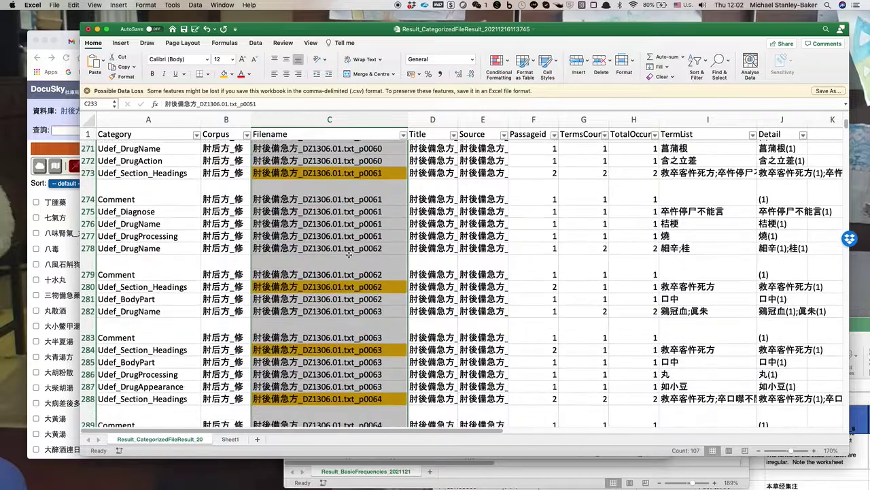
left_click(223, 75)
Extend the orange fill to the remaining p0075 Filename cells, C340 to C344.
scroll(378, 330, "down", 20)
scroll(378, 329, "up", 5)
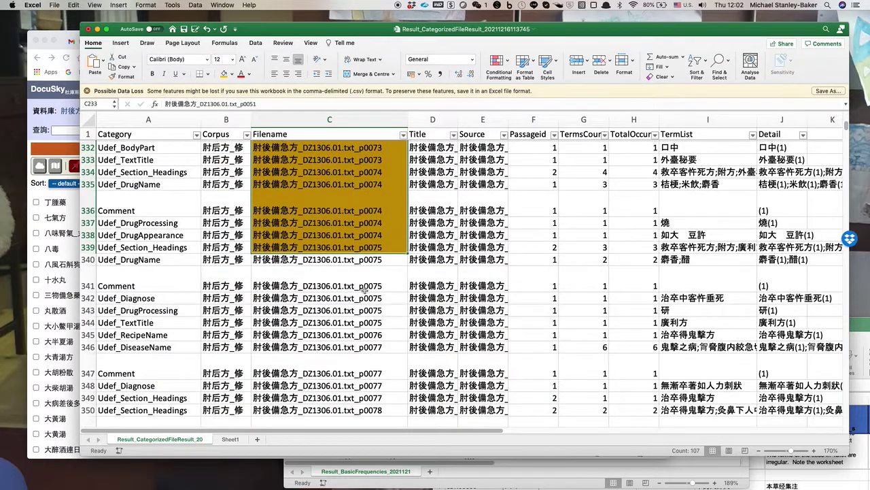
left_click_drag(327, 266, 336, 313)
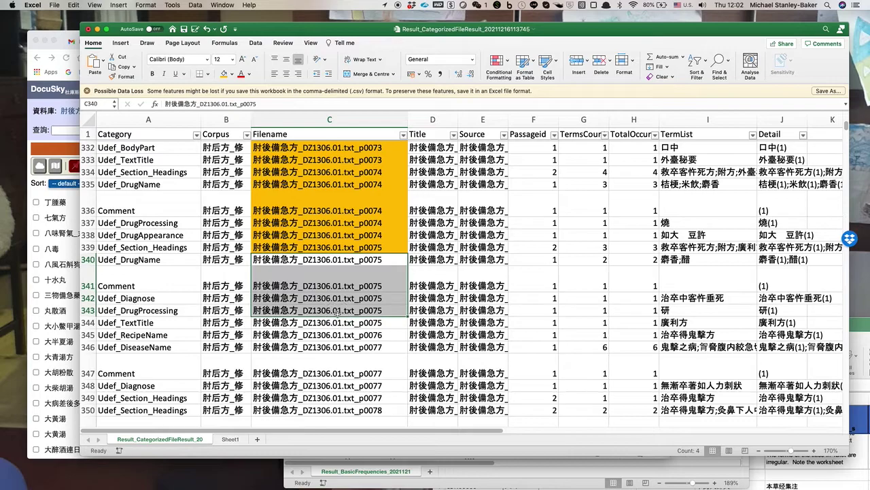
left_click(361, 249)
left_click_drag(385, 257, 385, 323)
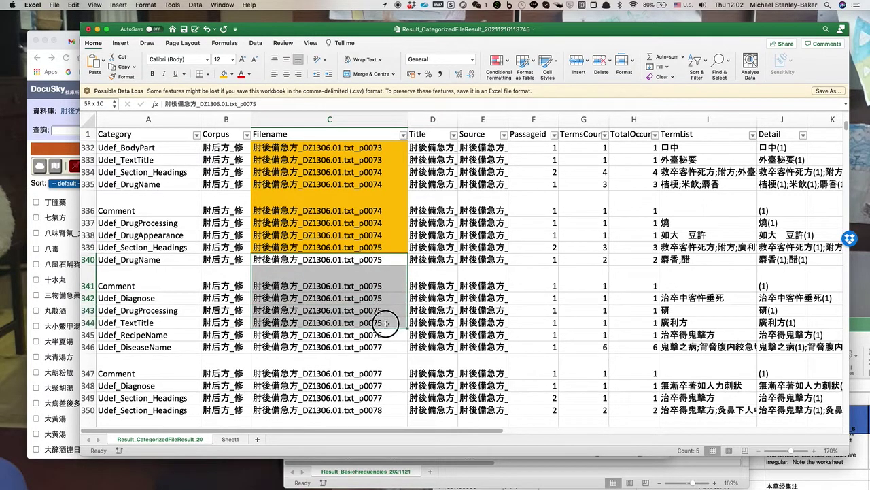
left_click(224, 73)
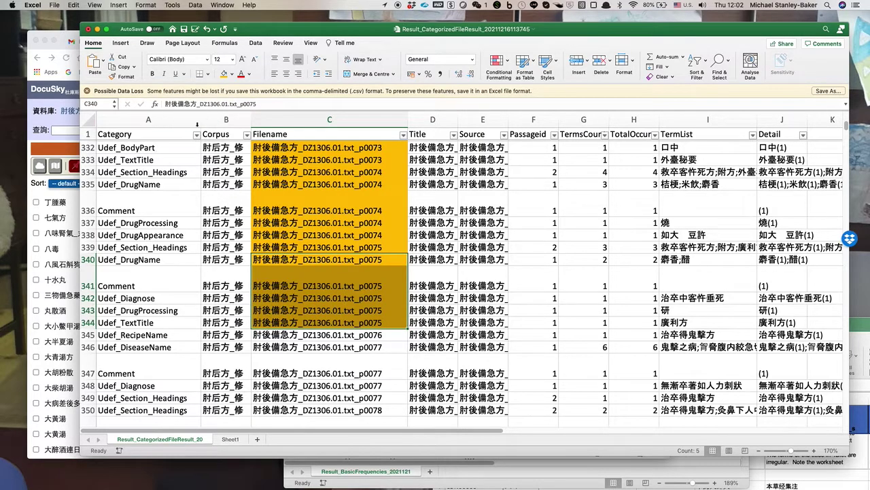
Filter the Filename column by the orange cell colour.
left_click(404, 135)
left_click(514, 206)
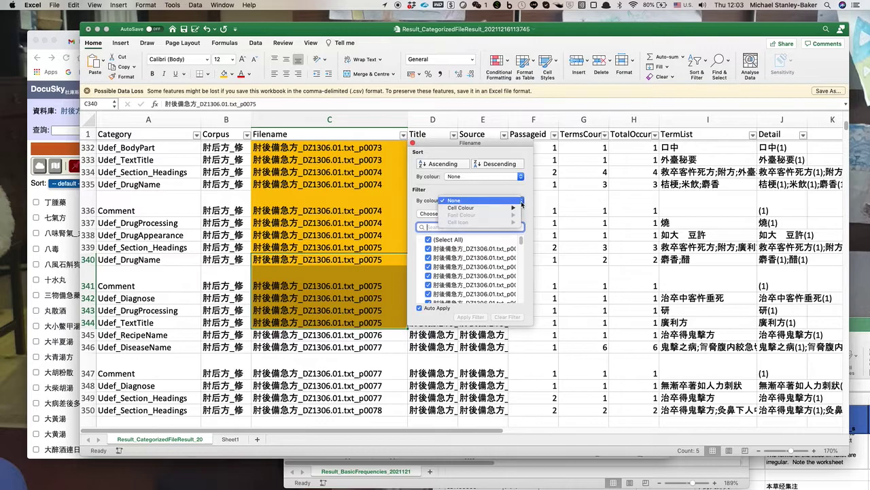
mouse_move(515, 207)
left_click(541, 226)
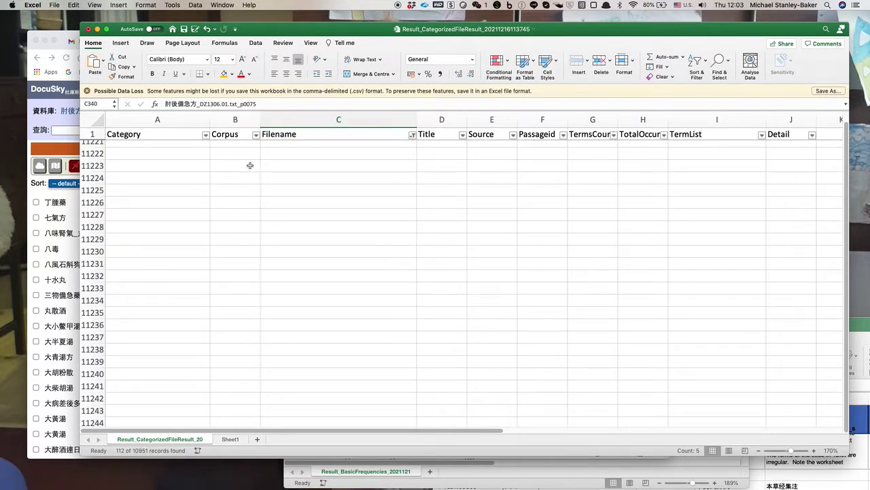
Filter the Category column to show only Udef_DrugName.
left_click(205, 135)
left_click(231, 239)
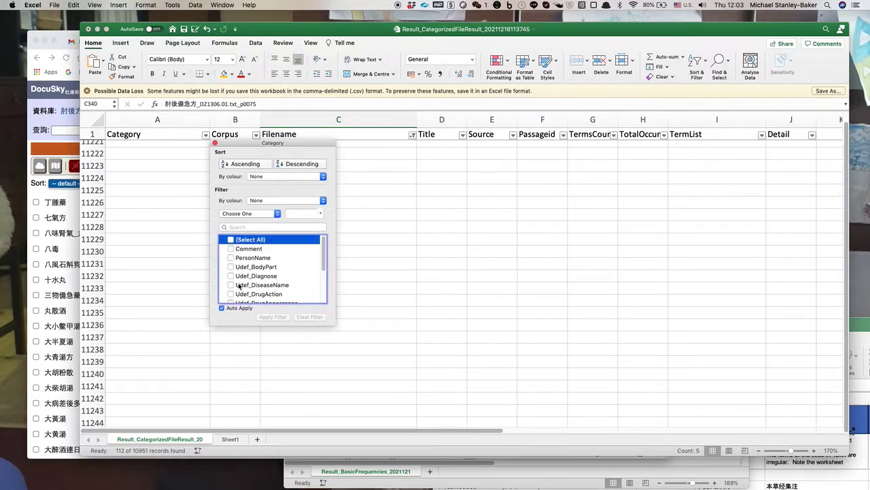
left_click_drag(321, 260, 322, 306)
left_click(231, 268)
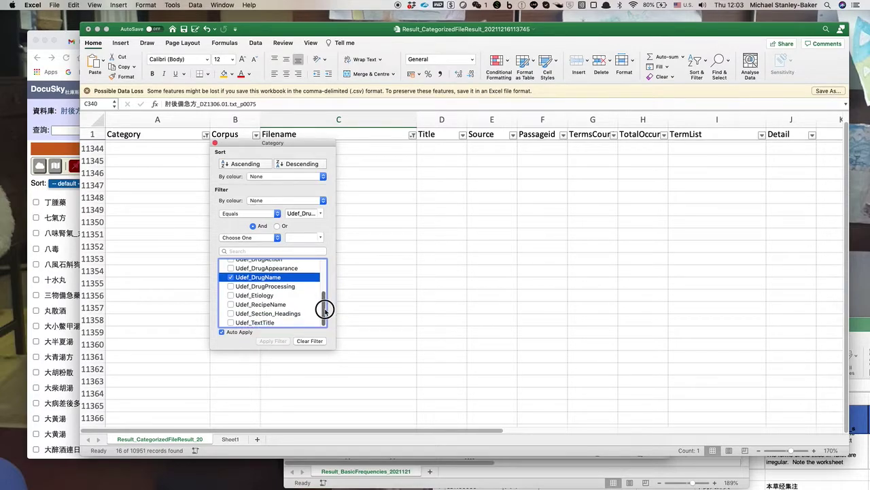
left_click(215, 143)
Copy the Filename and TermList cells of the filtered drug rows, p0052 to p0075, and paste them into Sheet1 from cell A30.
scroll(843, 231, "up", 10)
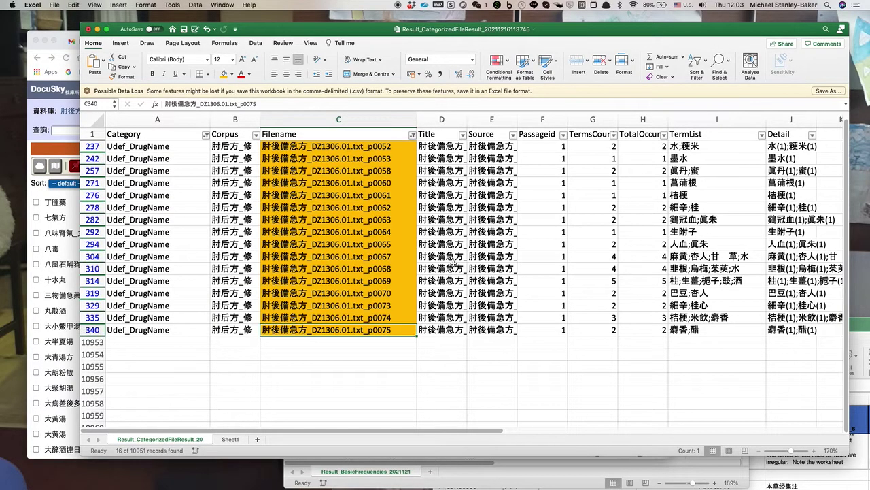
left_click_drag(327, 144, 332, 327)
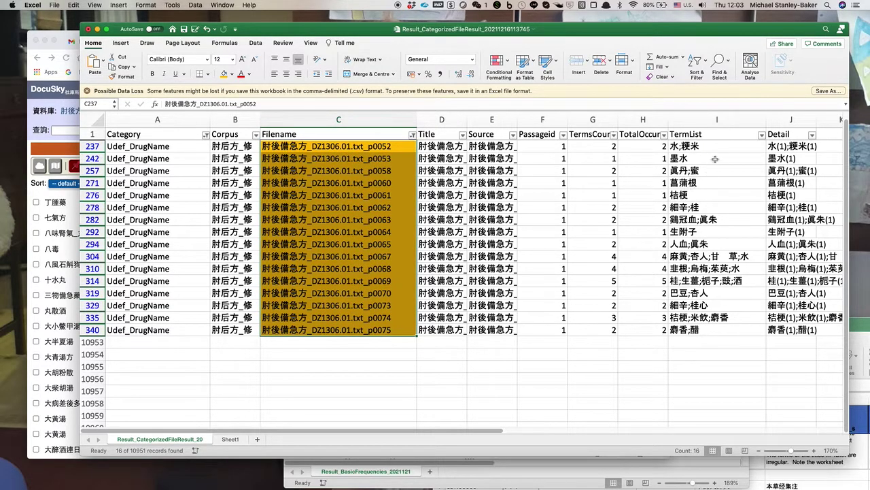
left_click_drag(716, 146, 728, 330)
key("super+c")
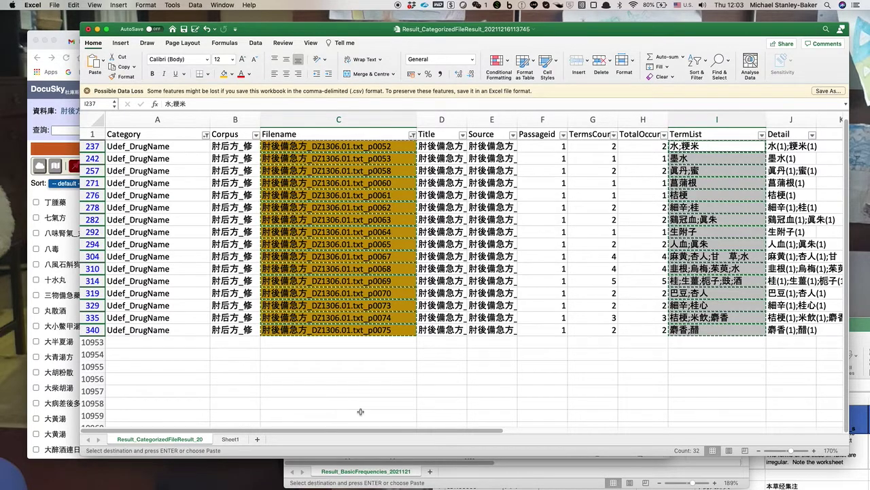
left_click(234, 440)
left_click(190, 263)
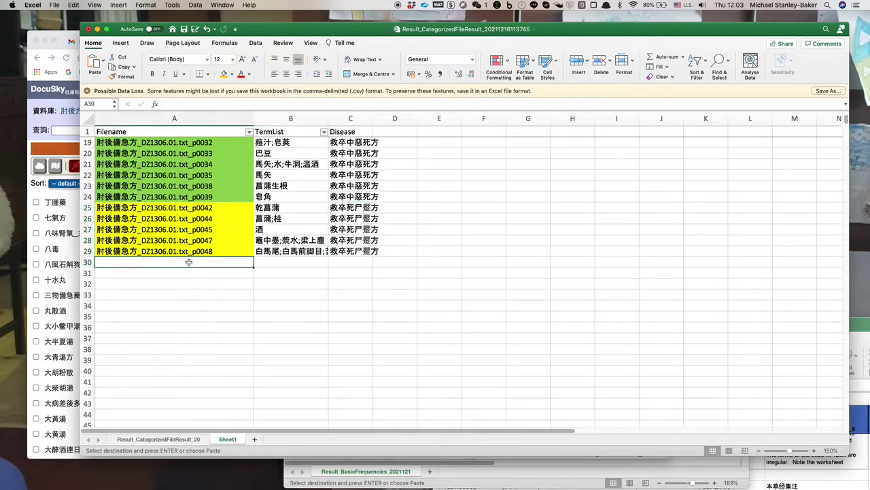
key("super+v")
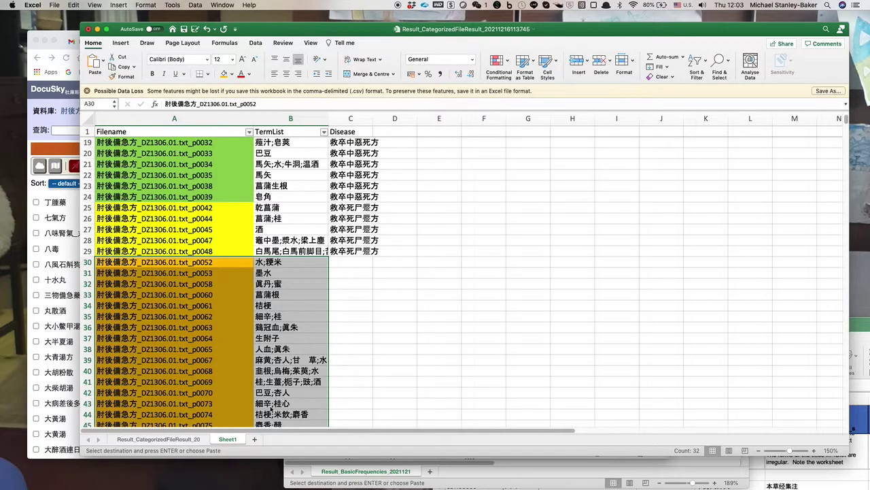
Clear the Category filter on the categorized results sheet so all categories are shown.
left_click(158, 439)
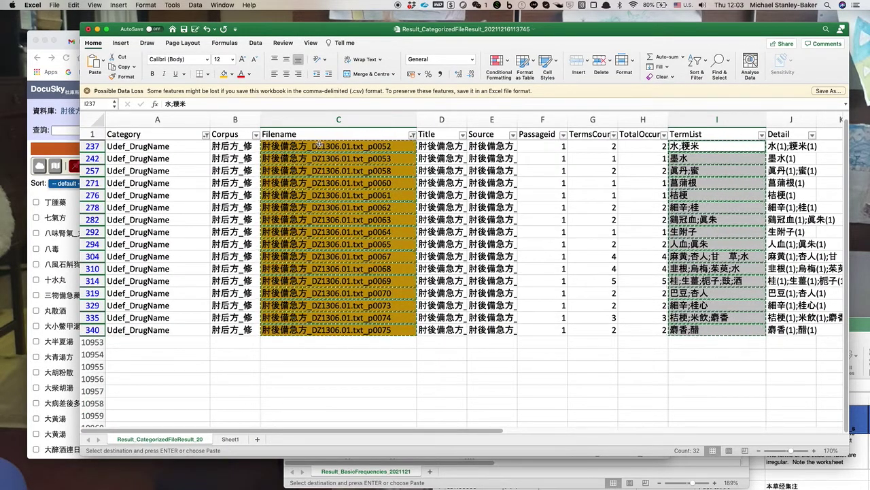
left_click(206, 134)
left_click(230, 264)
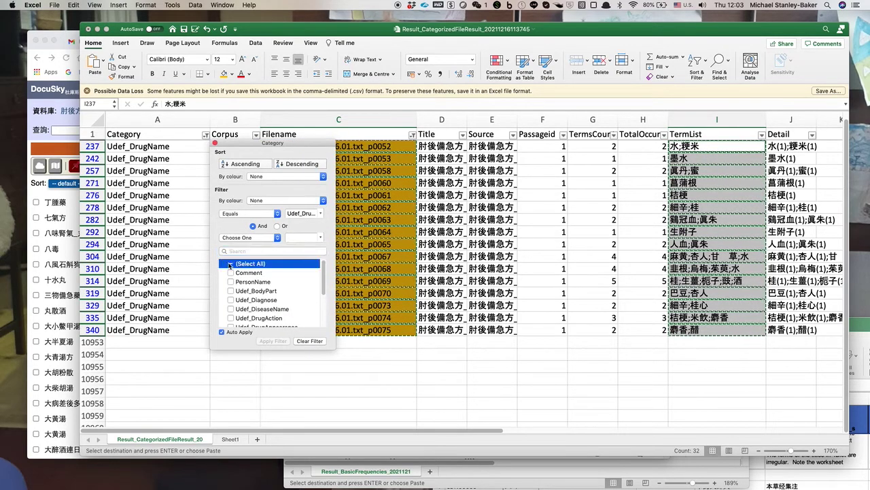
left_click(215, 144)
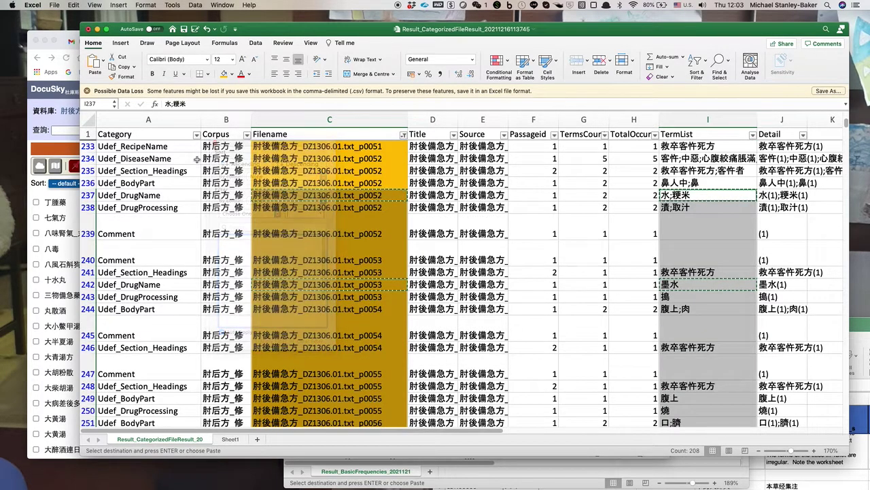
Copy the section heading 救卒客忤死方 from the p0053 TermList cell and paste it into Sheet1 cell C30.
scroll(169, 159, "down", 2)
left_click_drag(178, 147, 194, 169)
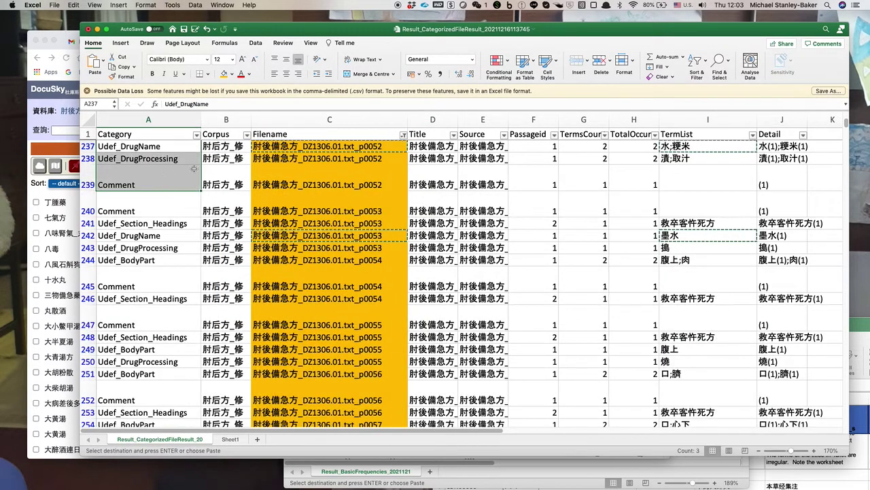
left_click(158, 223)
left_click(690, 223)
left_click_drag(203, 104, 166, 105)
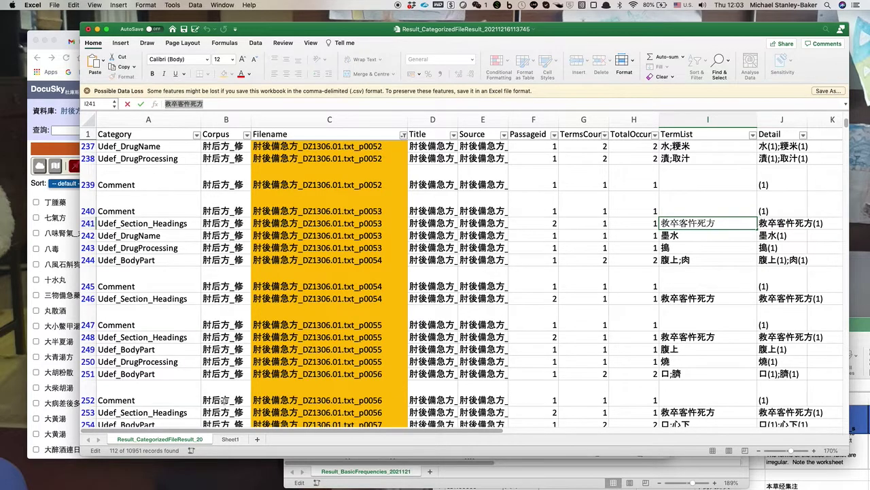
key("super+c")
left_click(230, 439)
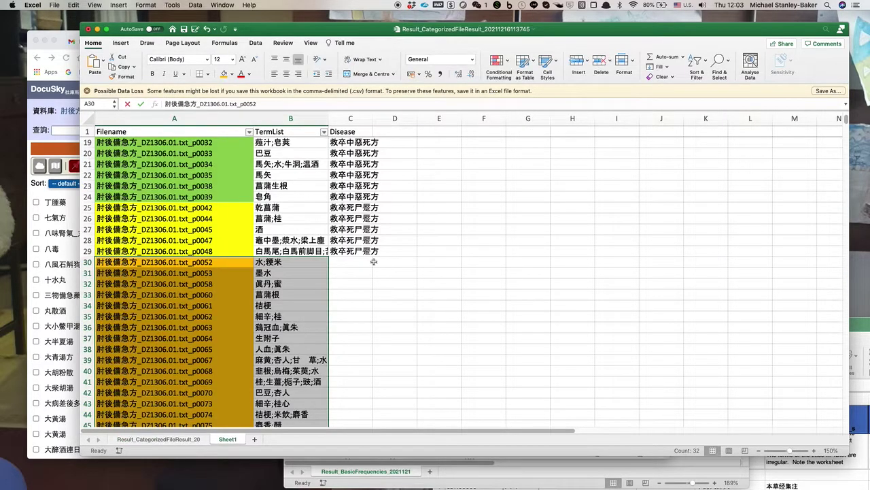
left_click(364, 263)
key("super+v")
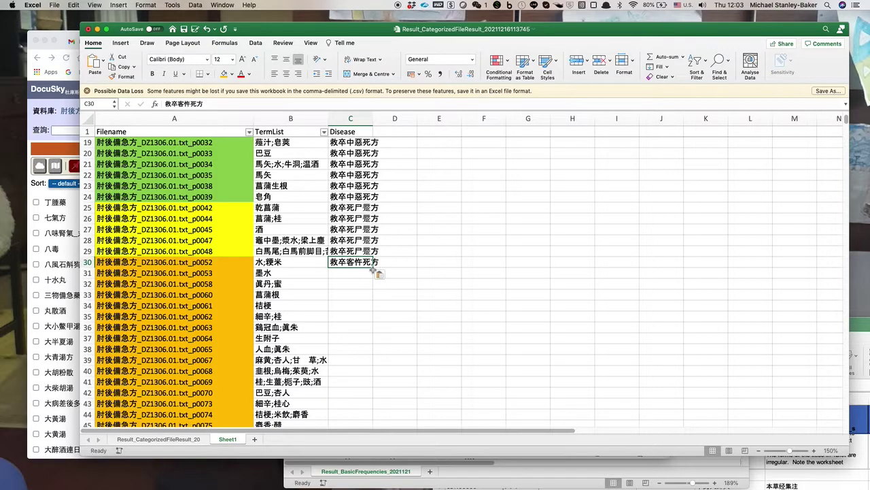
Try to auto-fill the disease name from C30 down the Disease column, and undo the fill.
double_click(373, 268)
scroll(410, 308, "down", 3)
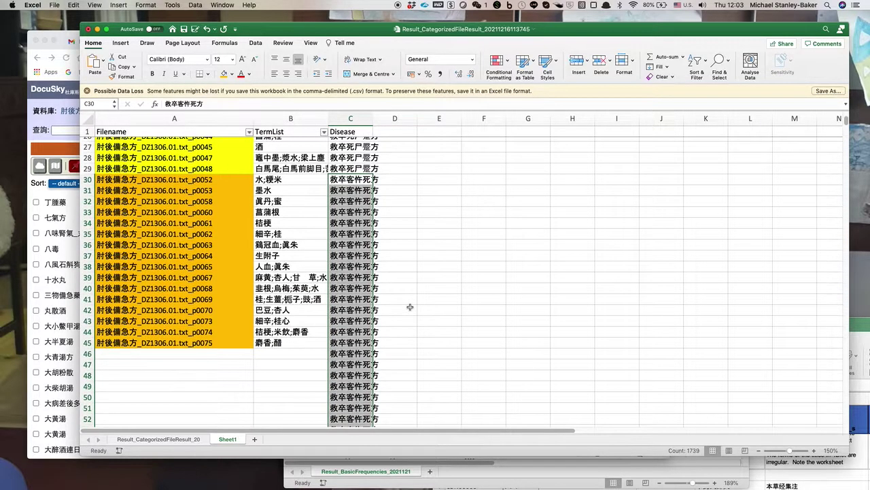
scroll(410, 307, "down", 6)
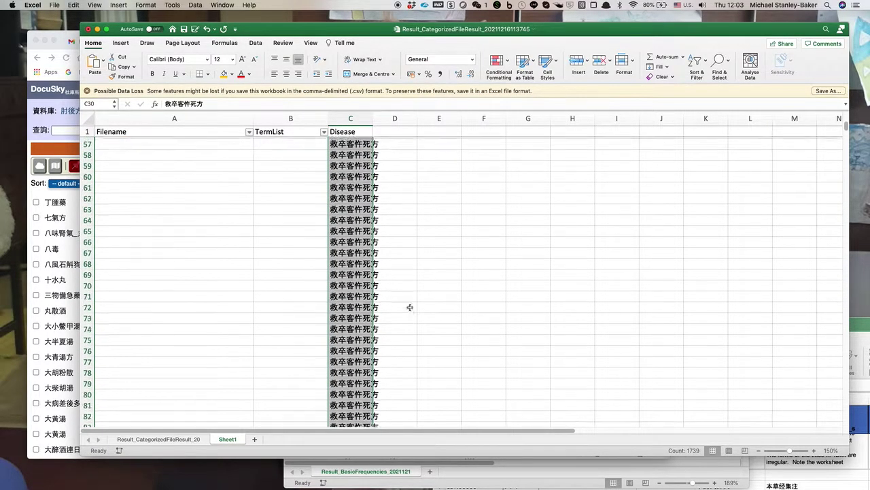
scroll(410, 308, "up", 8)
key("super+z")
scroll(374, 252, "up", 3)
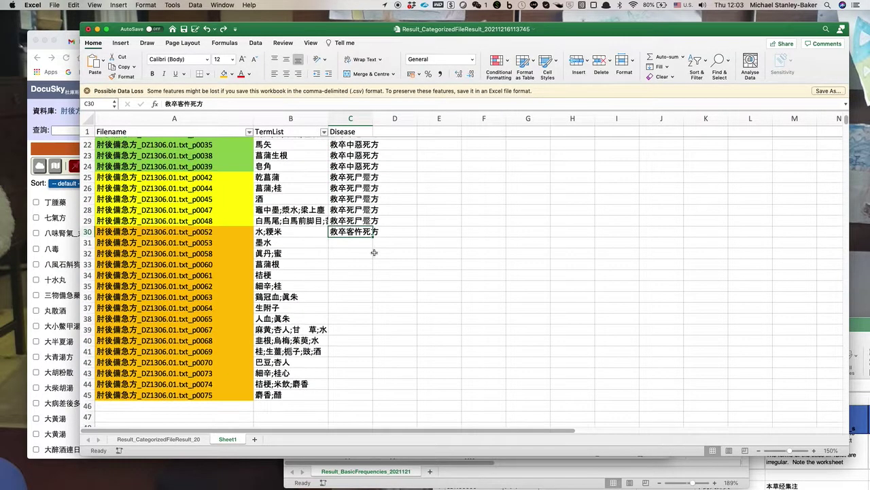
Fill the disease name from C30 down to C45, the last orange passage row.
left_click_drag(372, 237, 381, 398)
left_click(416, 372)
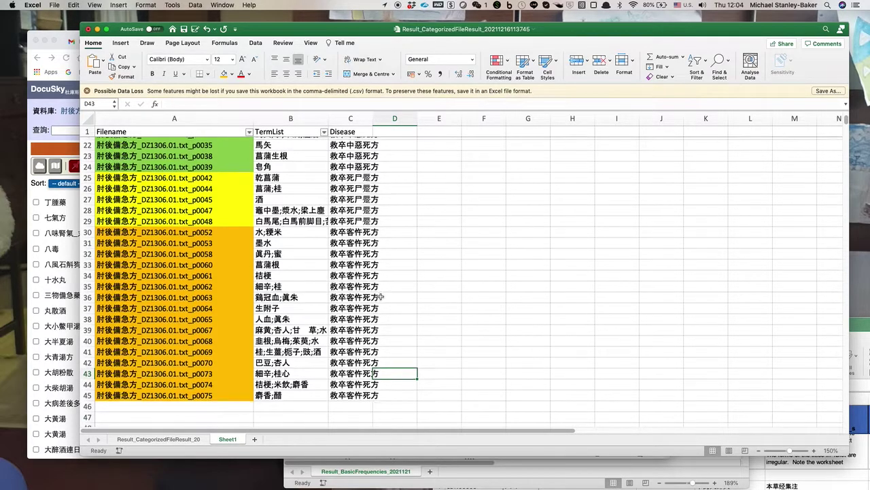
scroll(381, 296, "up", 5)
Review the Filename, TermList and Disease cells of the green passages in rows 2 to 24.
left_click_drag(181, 131, 190, 381)
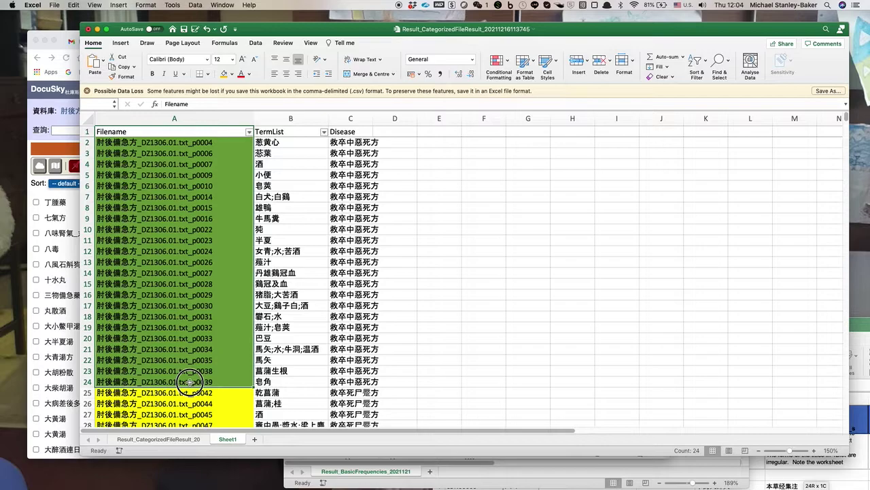
left_click_drag(189, 381, 189, 381)
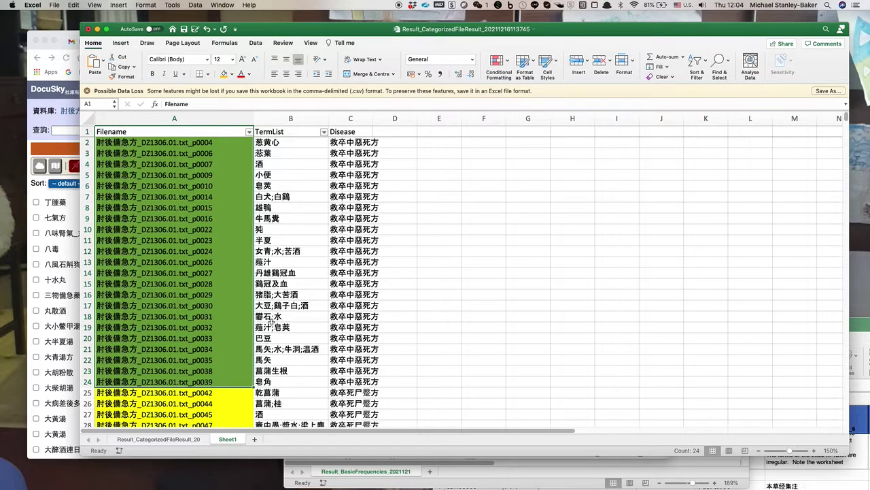
left_click(285, 142)
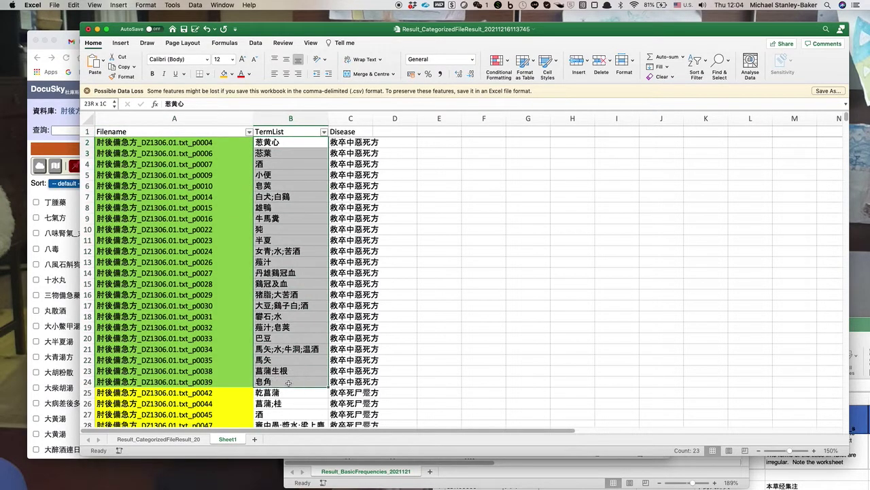
left_click_drag(351, 142, 354, 382)
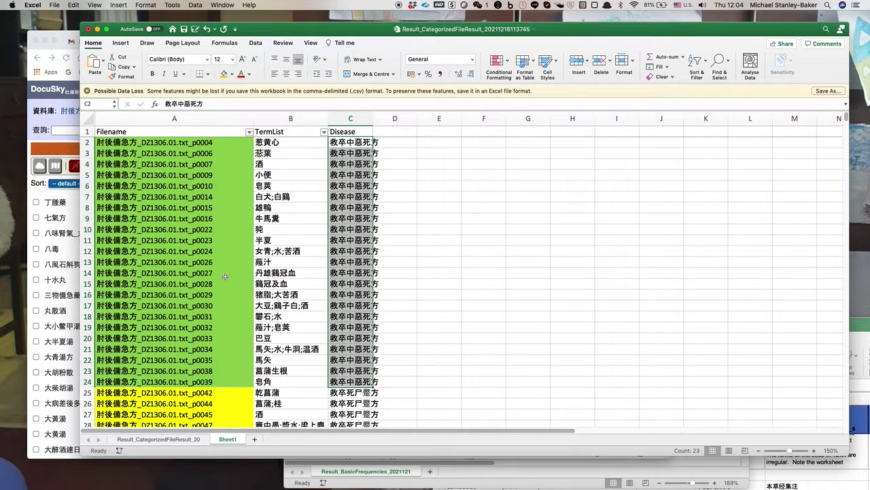
Copy the whole Filename, TermList and Disease table, A1 to C45, including the headers.
left_click(161, 131)
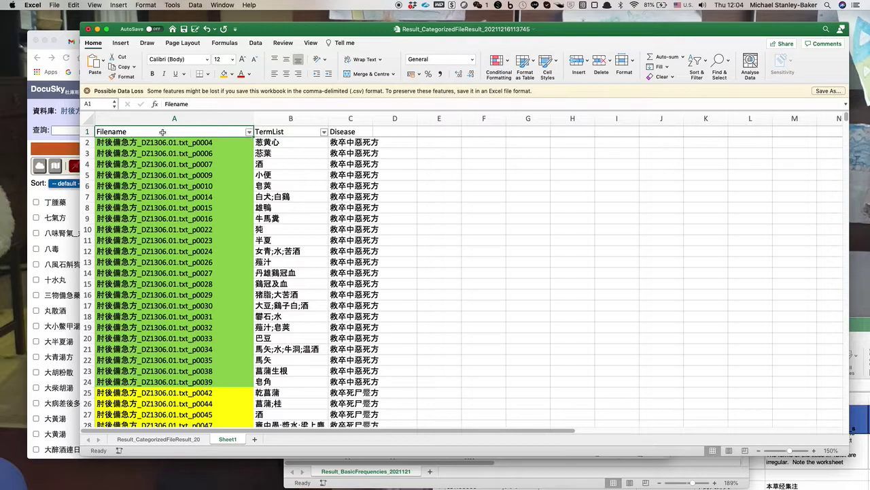
key("shift+Right")
key("shift+Right")
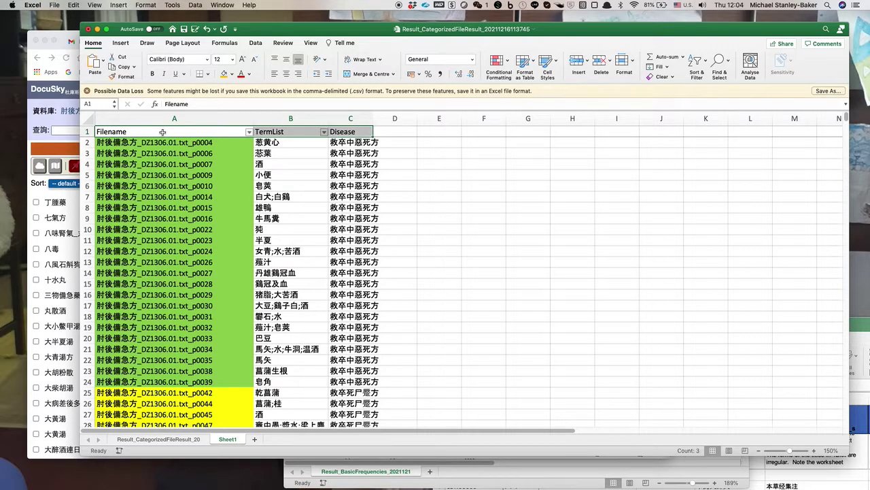
left_click(162, 131)
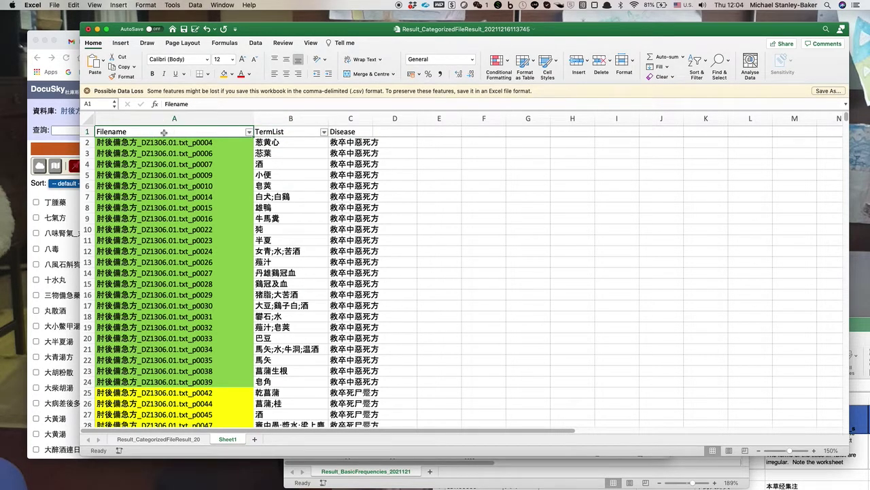
key("shift+Right")
key("shift+Right")
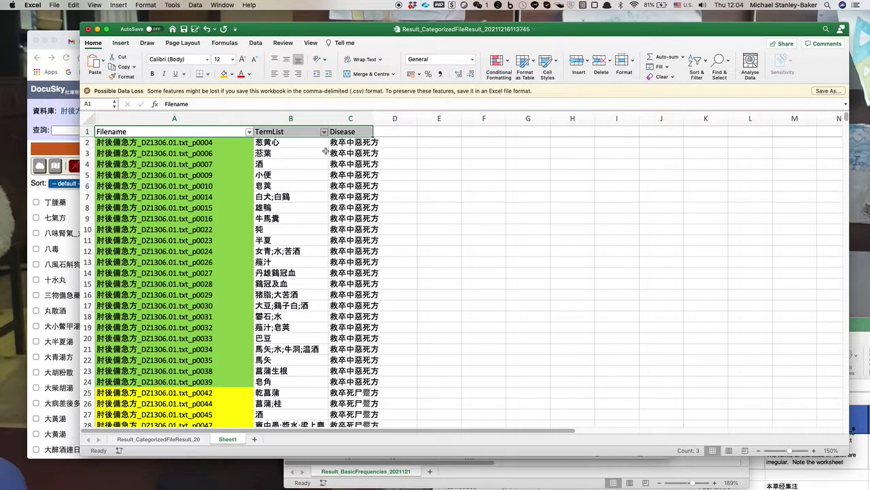
key("super+shift+Down")
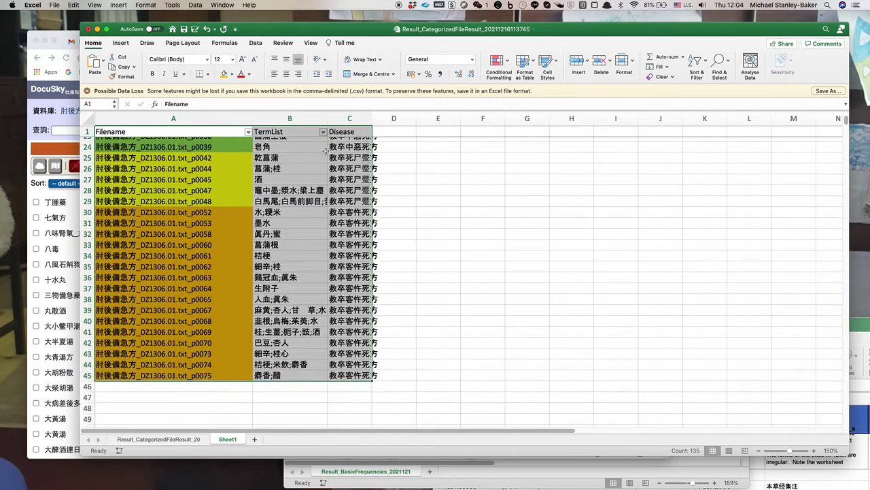
key("super+c")
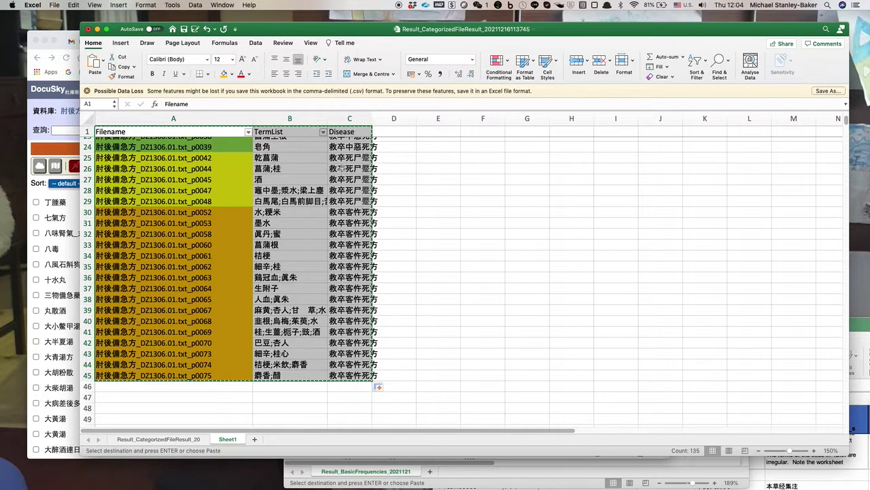
Switch to Chrome and search Google for palladio in a new tab.
left_click_drag(588, 30, 600, 168)
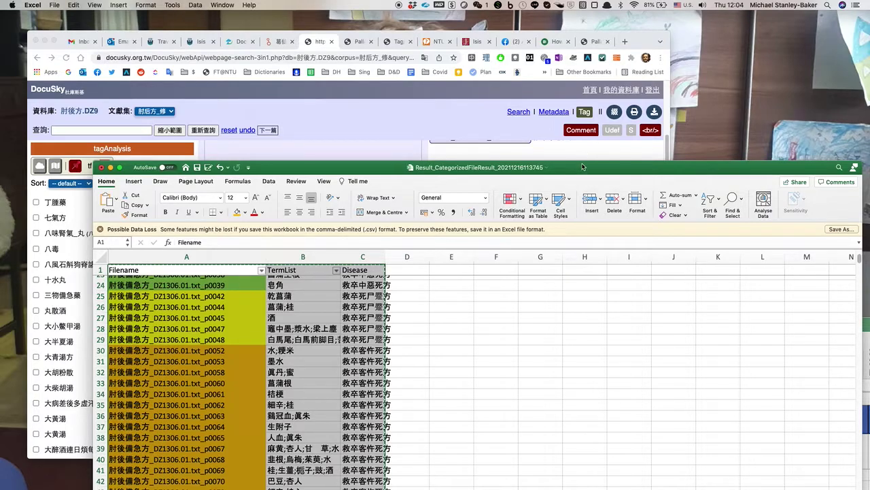
left_click_drag(578, 172, 564, 147)
left_click(625, 41)
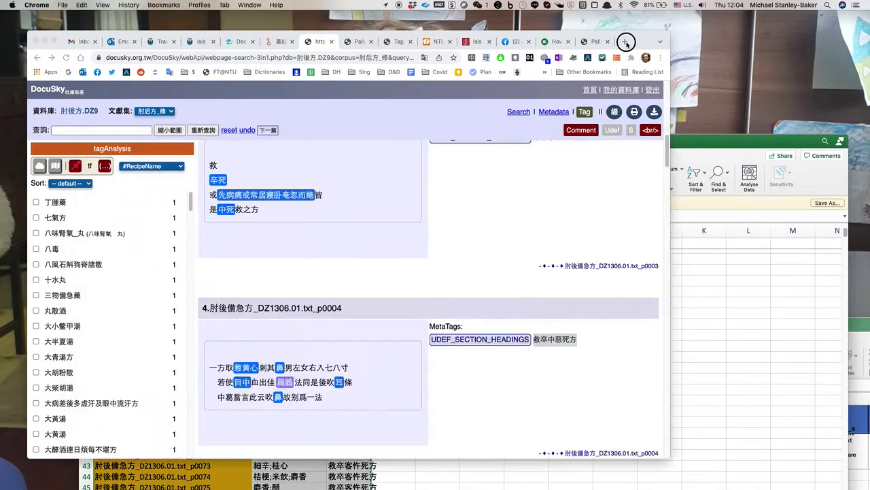
left_click(627, 42)
left_click_drag(643, 40, 731, 26)
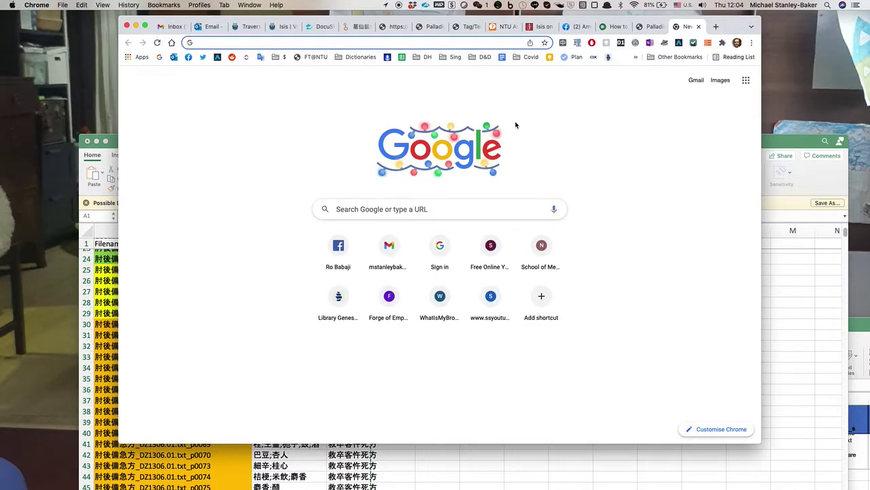
type("palladio")
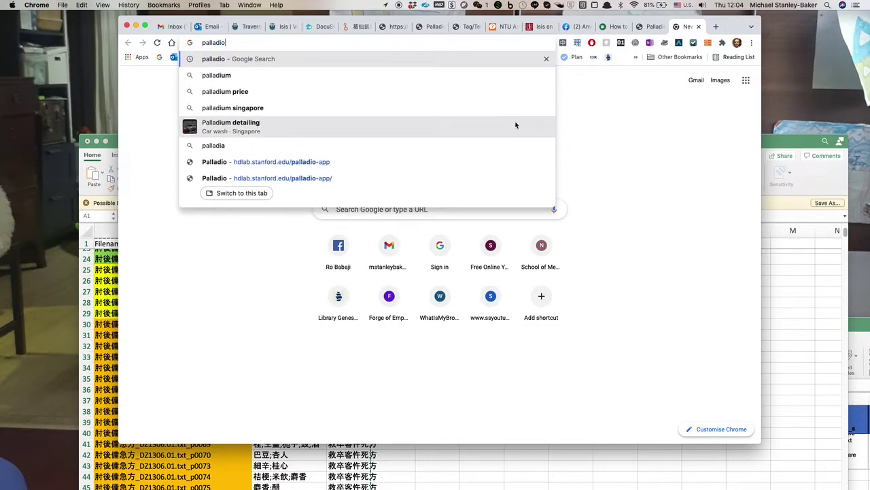
key("Return")
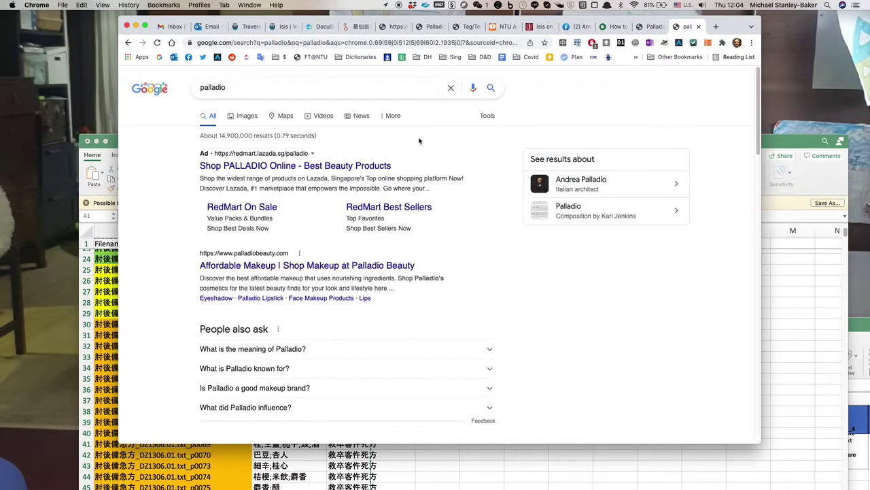
Open the Palladio - Humanities + Design site from the search results and start a new project.
scroll(464, 229, "down", 10)
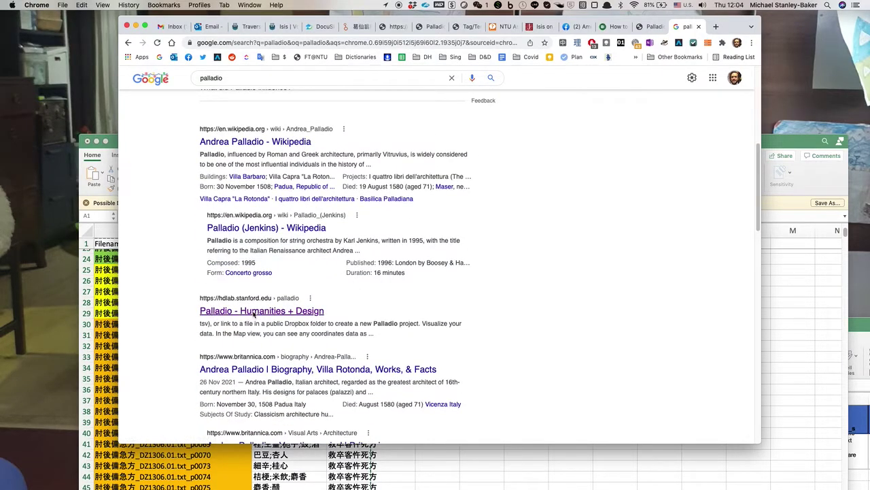
left_click(294, 307)
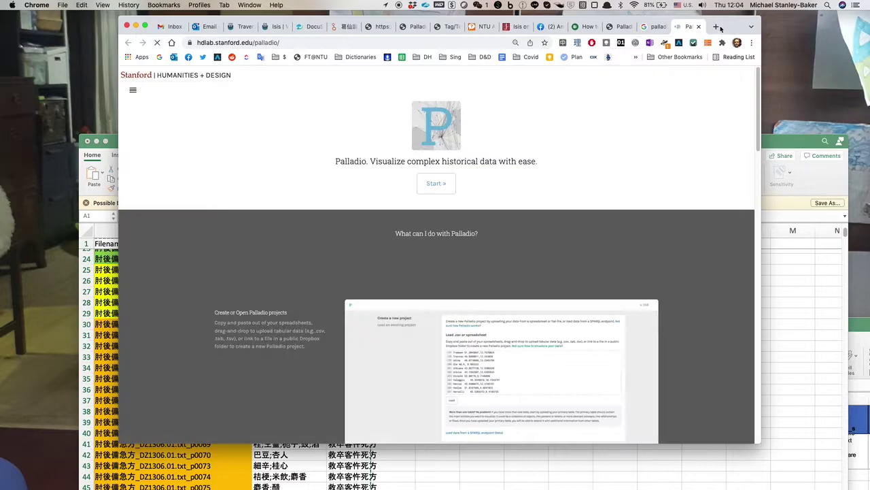
left_click_drag(728, 26, 635, 21)
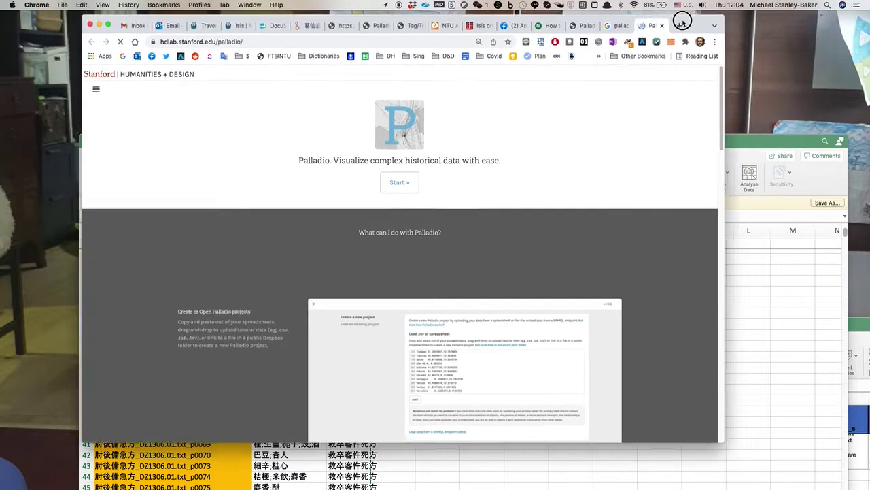
left_click(342, 178)
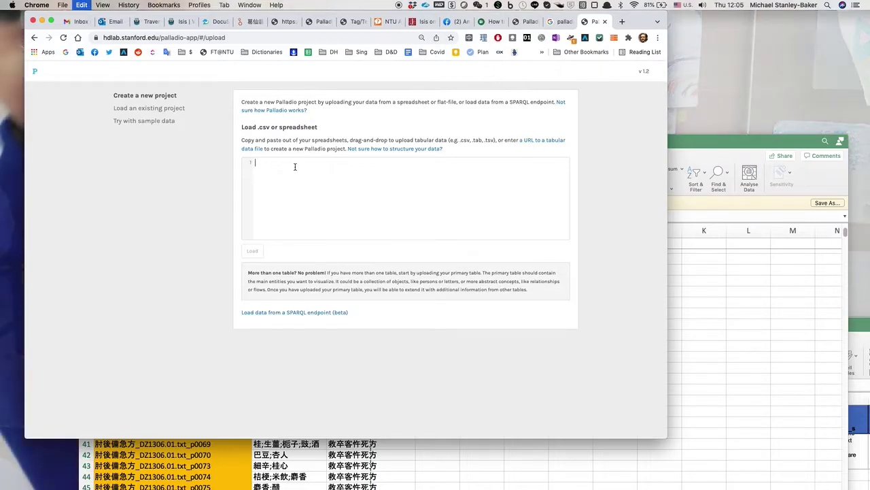
Paste the copied spreadsheet table as the new Palladio project's data and load it.
key("super+v")
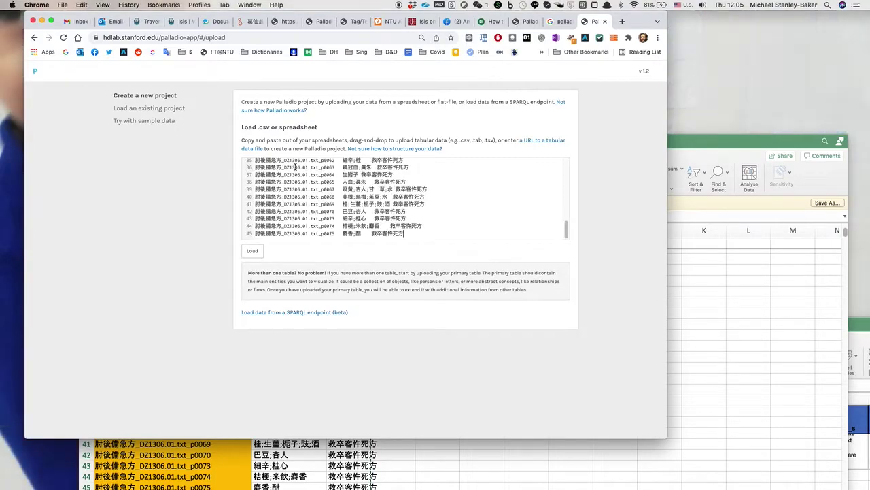
left_click(253, 251)
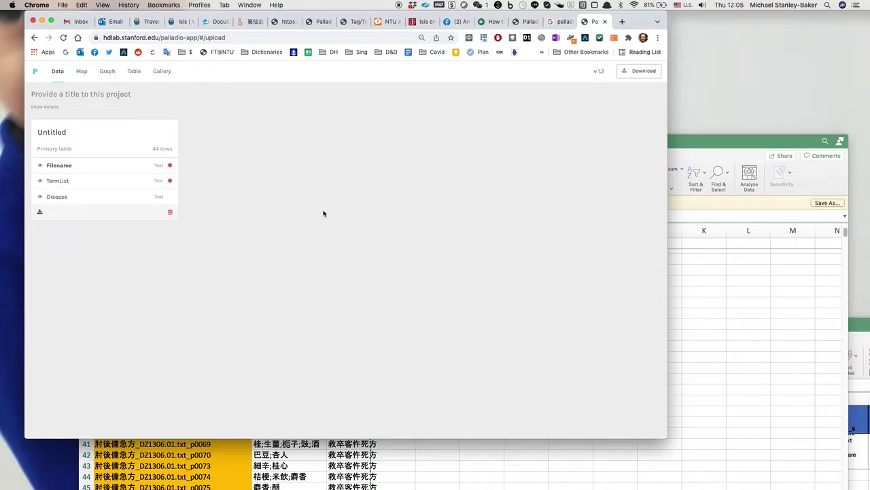
Verify the flagged special character in the Filename dimension and finish editing that dimension.
left_click(170, 166)
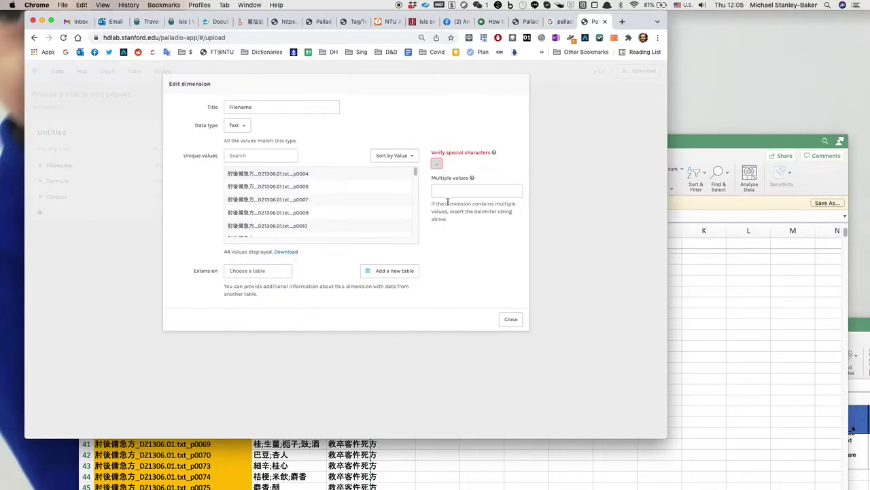
left_click(437, 166)
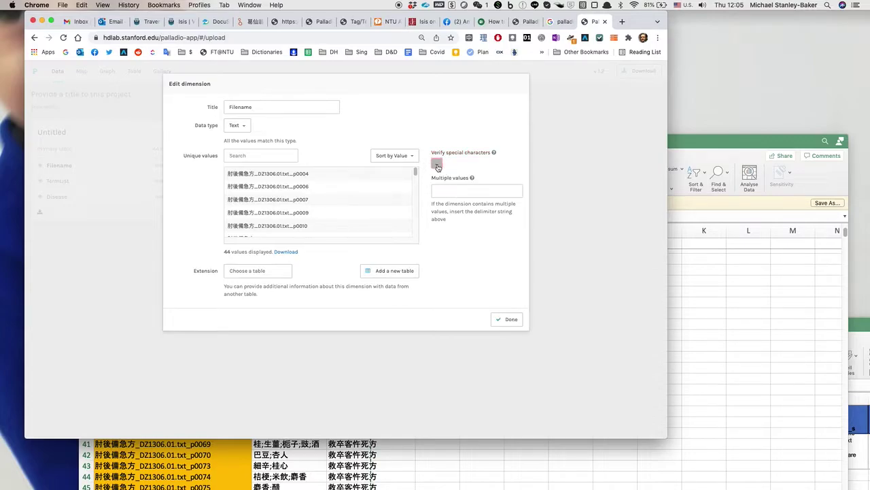
left_click(510, 320)
Split the TermList dimension's multiple values at the semicolon delimiter ";" and finish editing the dimension.
left_click(170, 180)
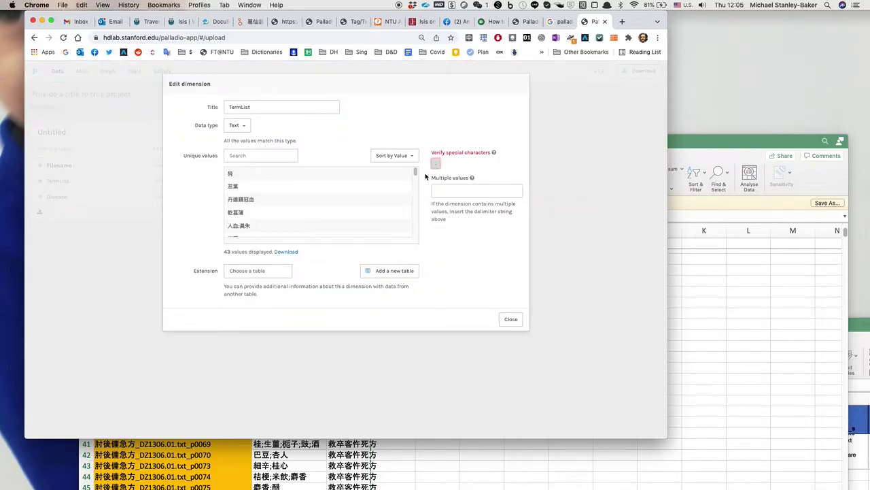
left_click_drag(416, 172, 416, 185)
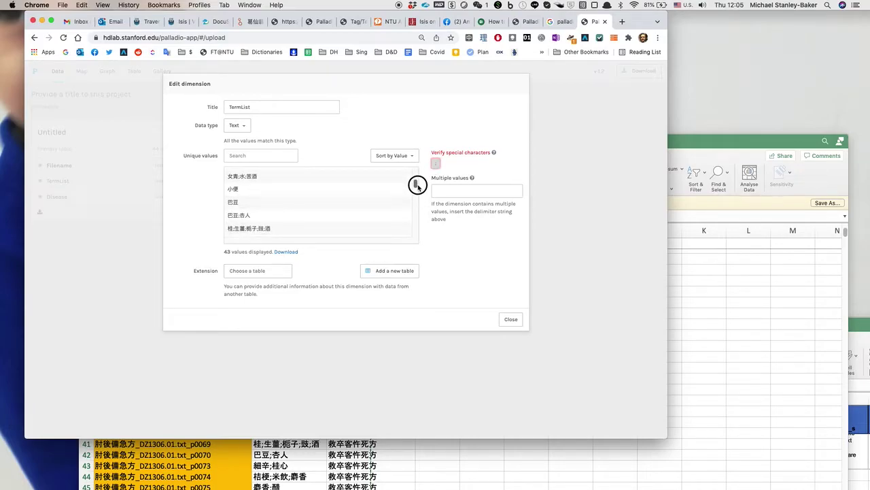
left_click_drag(416, 185, 416, 179)
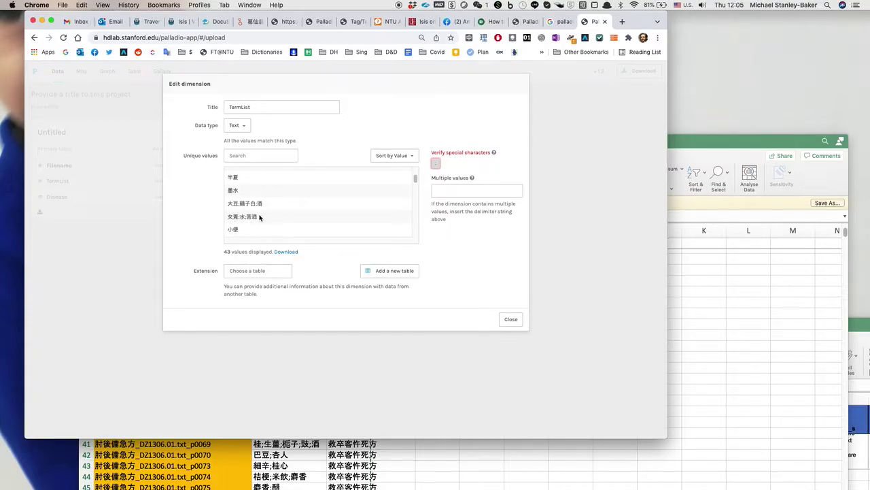
left_click(441, 190)
type(";")
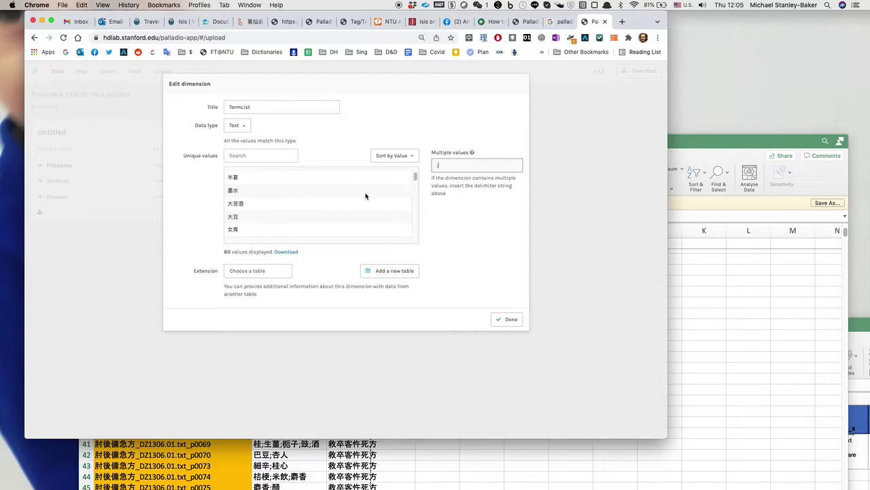
left_click_drag(413, 177, 416, 230)
left_click(506, 319)
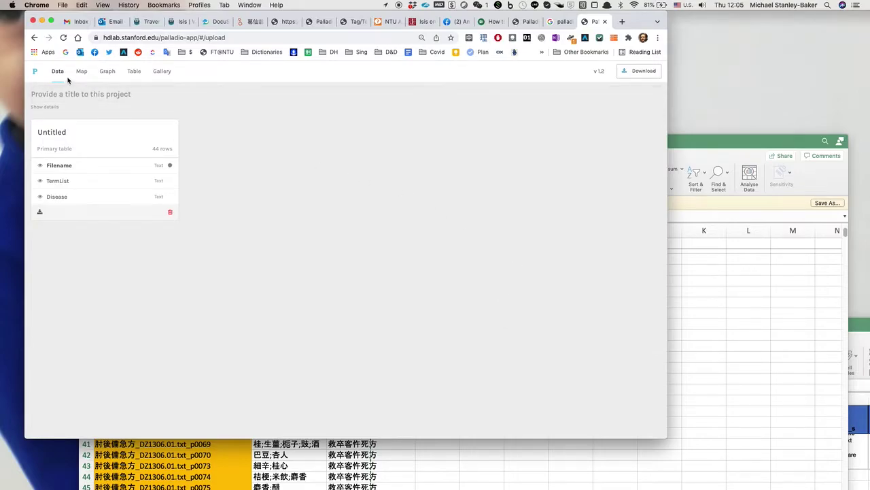
Open the graph view and choose Filename as the graph's source dimension.
left_click(108, 72)
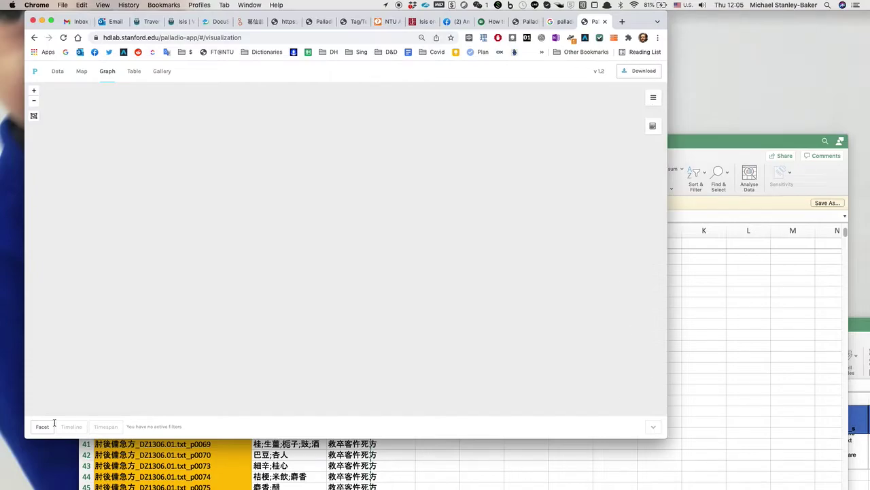
left_click(653, 99)
left_click(552, 118)
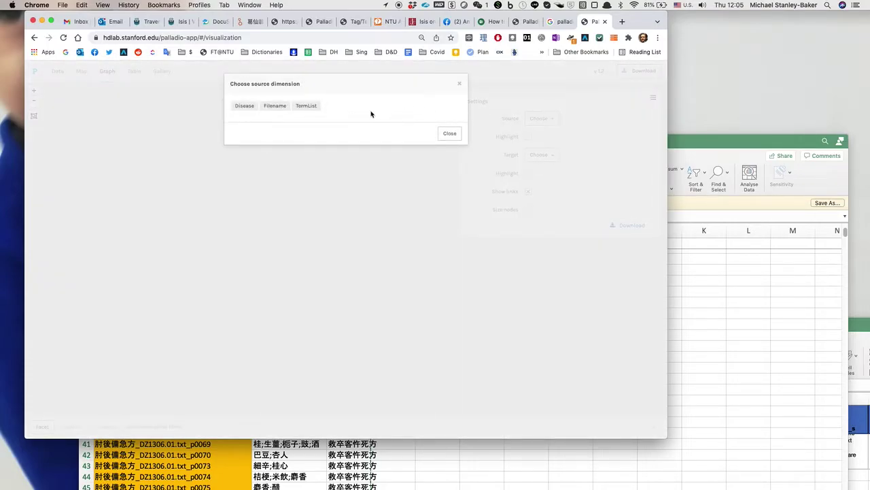
left_click(246, 108)
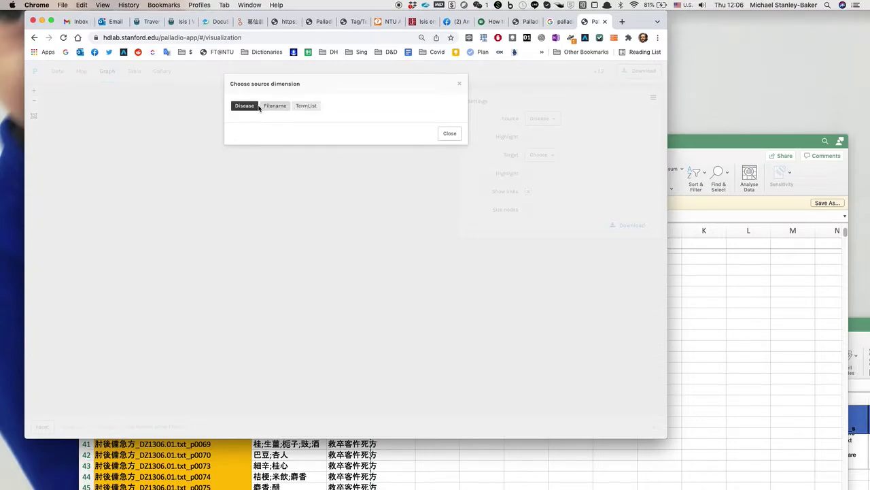
left_click(275, 107)
left_click(313, 109)
left_click(275, 107)
left_click(451, 134)
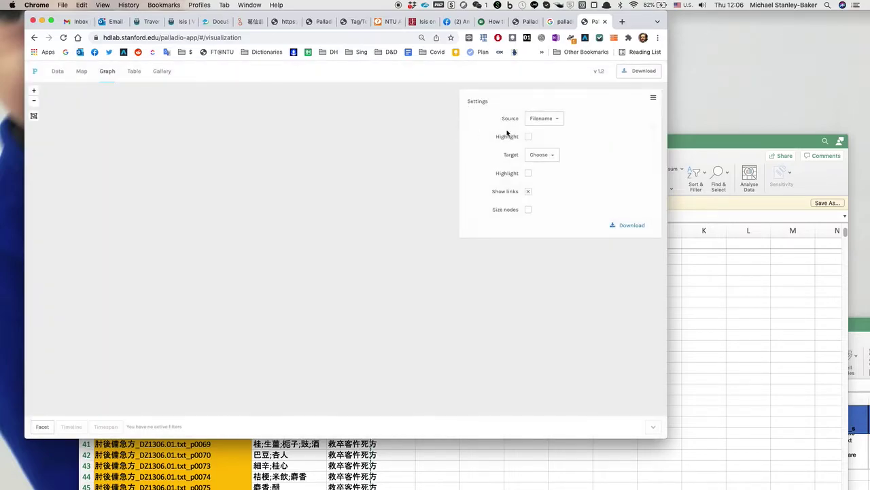
Highlight the source nodes and choose TermList as the graph's target dimension.
left_click(529, 136)
left_click(541, 154)
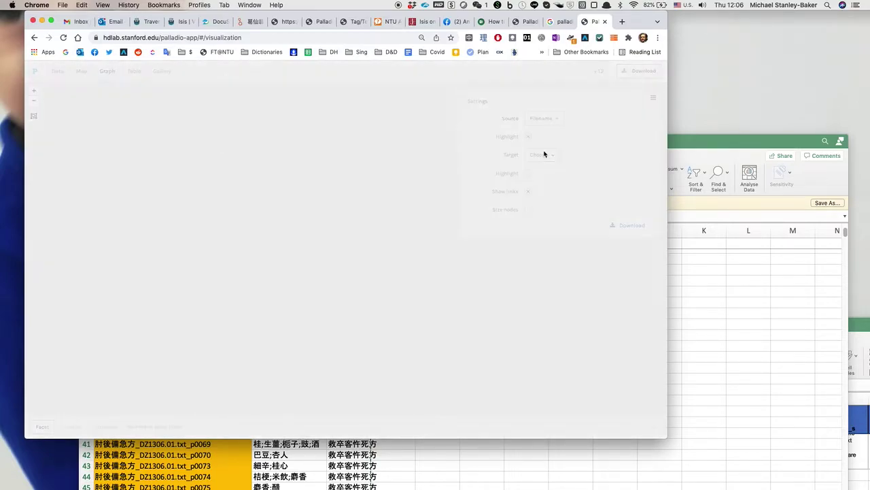
left_click(305, 106)
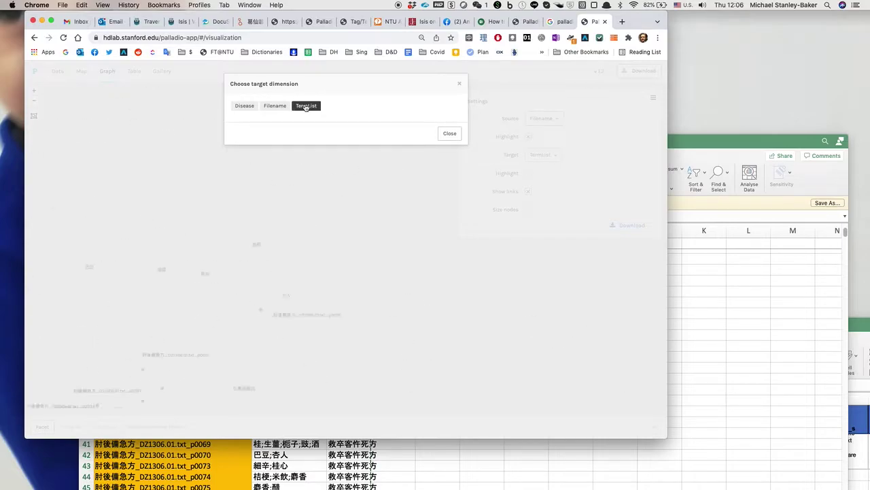
left_click(450, 134)
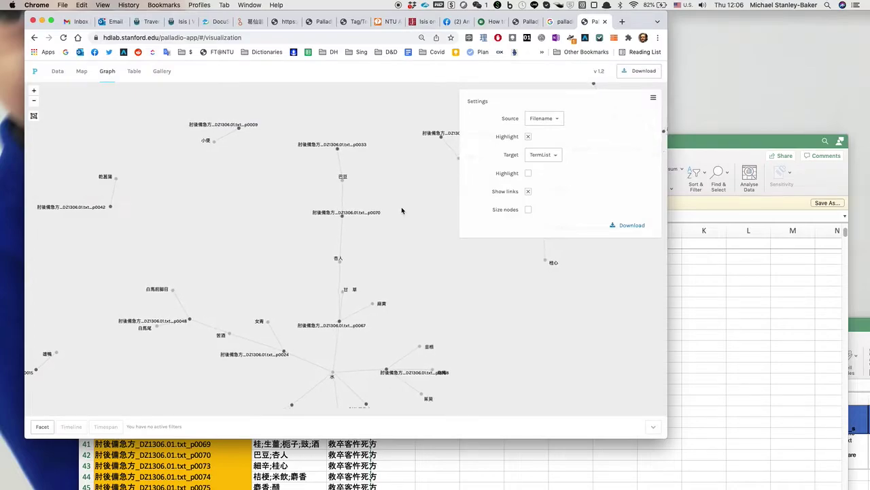
Turn on node sizing for the Filename and TermList network and hide the graph settings.
left_click_drag(414, 257, 403, 213)
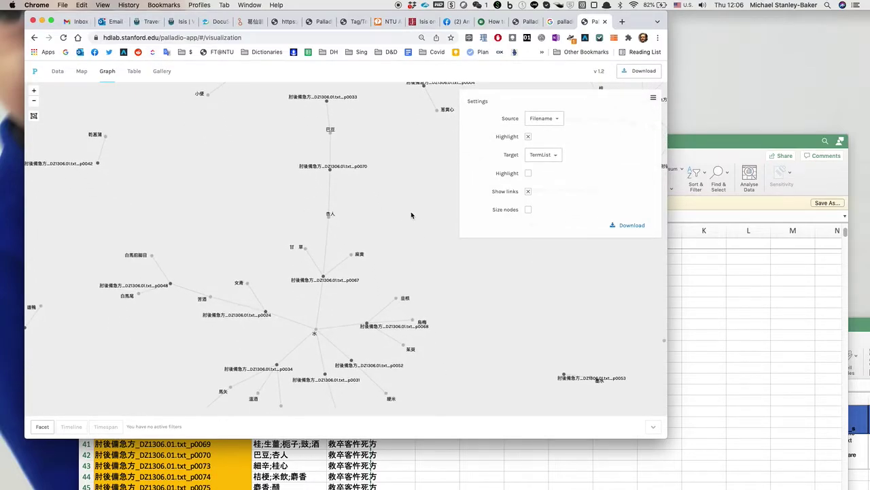
left_click(654, 99)
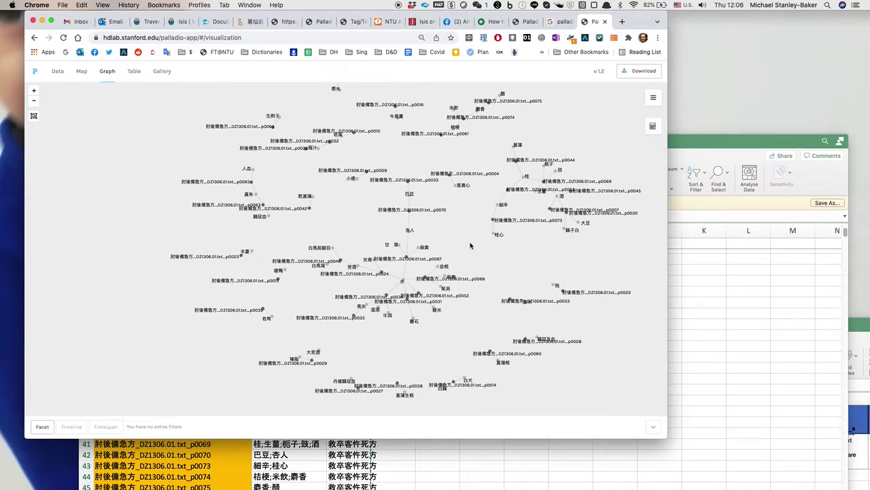
scroll(469, 245, "down", 3)
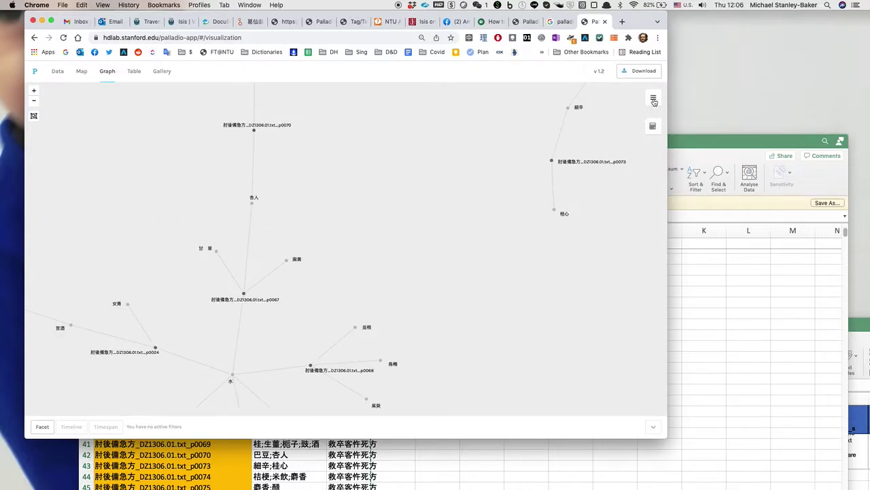
left_click(654, 101)
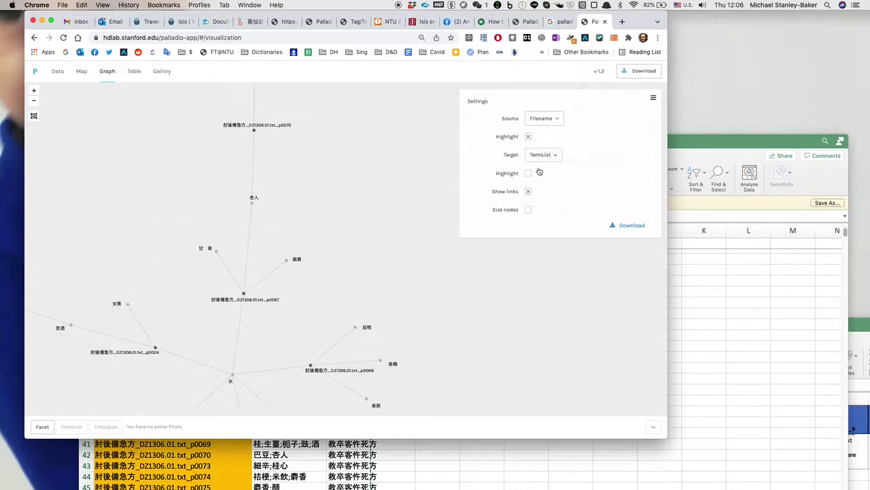
left_click(529, 210)
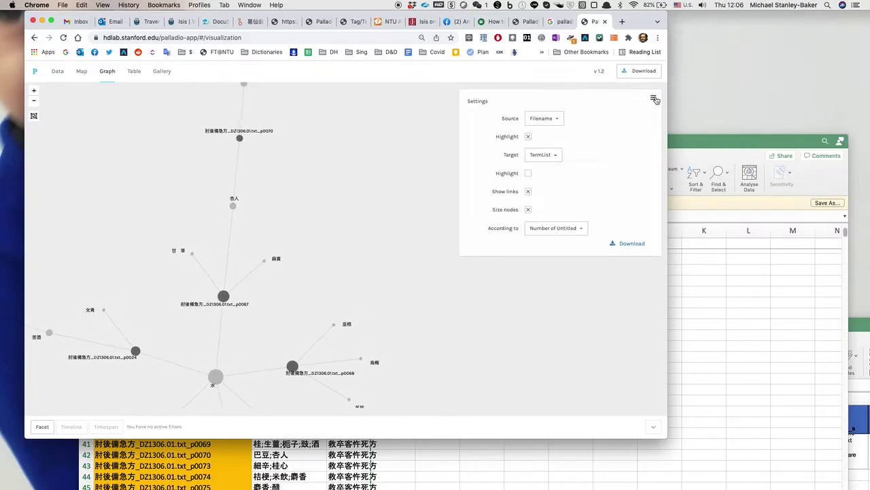
left_click(654, 98)
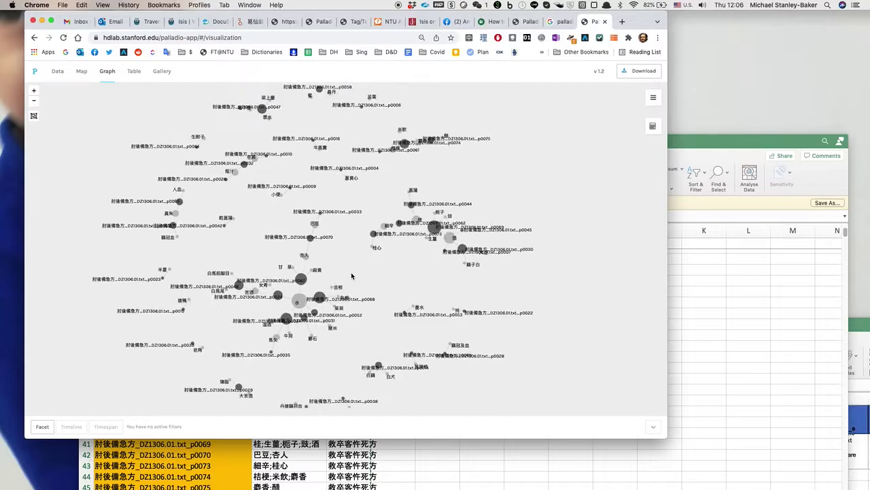
Add a facet filter on the Disease dimension and limit the graph to 救卒中惡死方.
left_click_drag(381, 263, 423, 248)
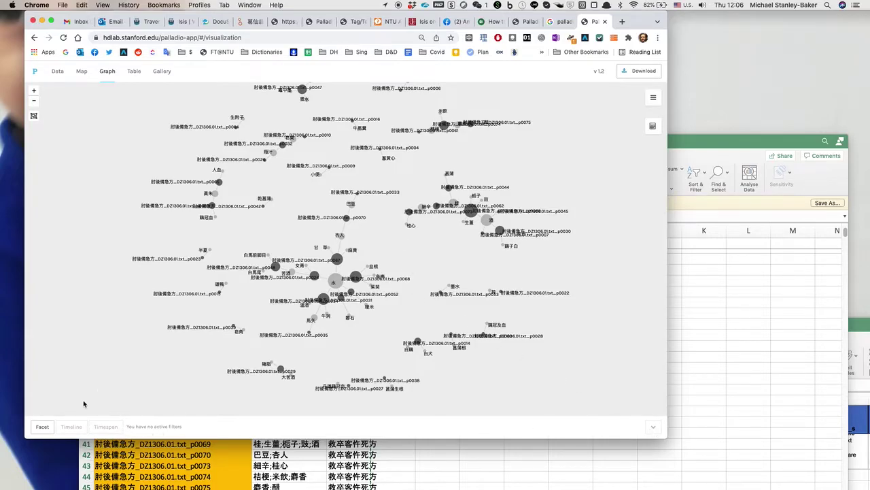
left_click(38, 428)
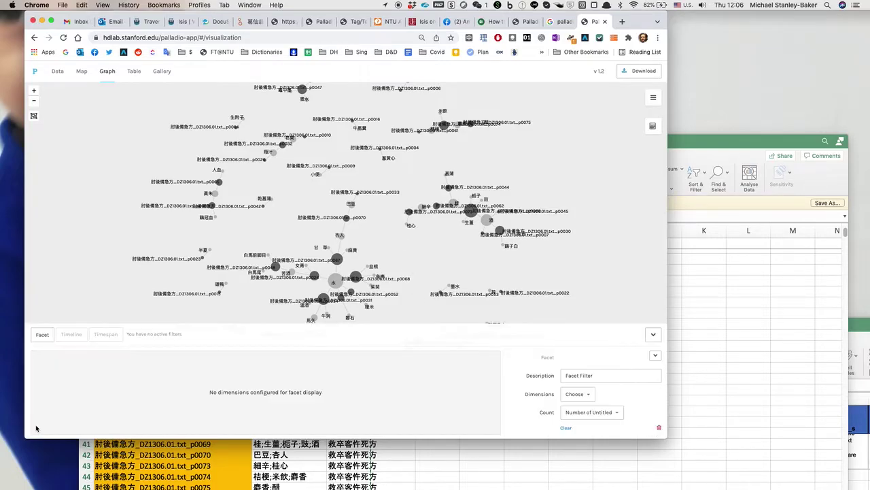
left_click(589, 396)
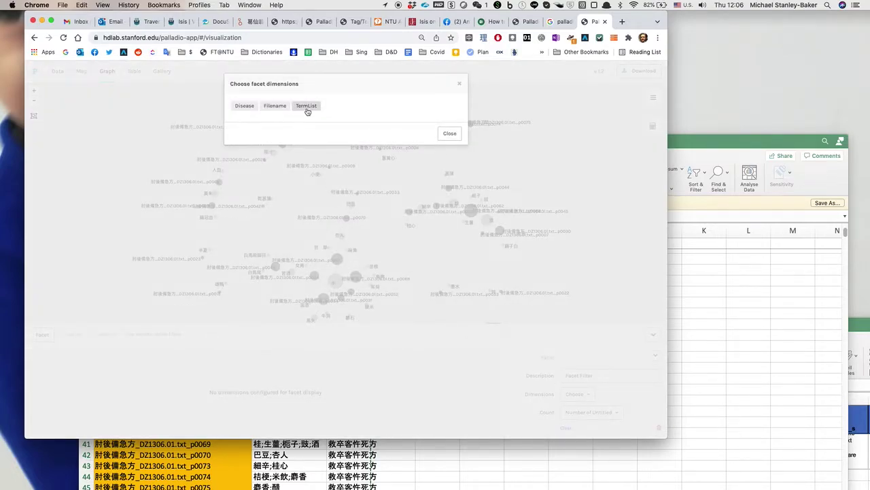
left_click(246, 107)
left_click(448, 134)
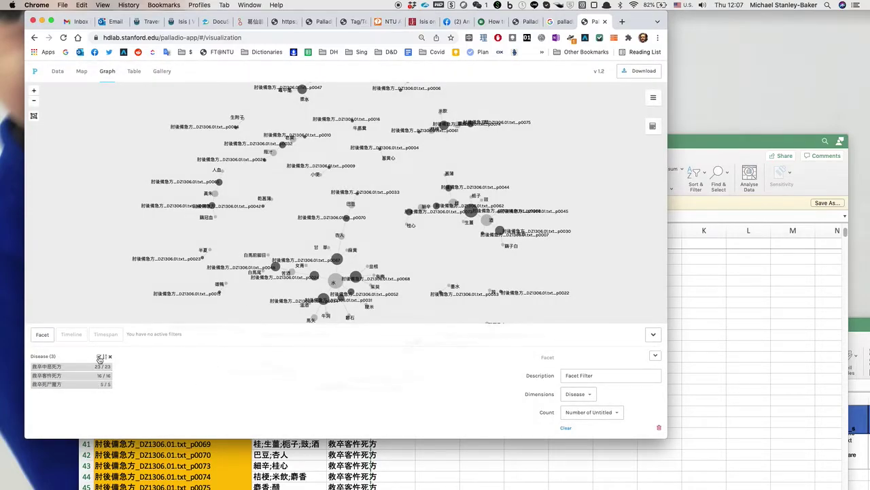
left_click(67, 365)
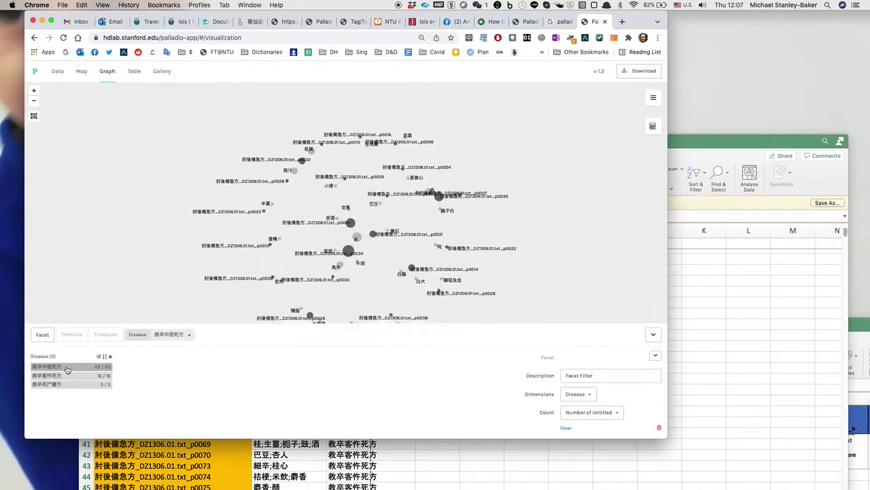
Enlarge the browser window and examine the clusters of passages and drugs in the network for 救卒中惡死方.
left_click_drag(594, 280, 581, 262)
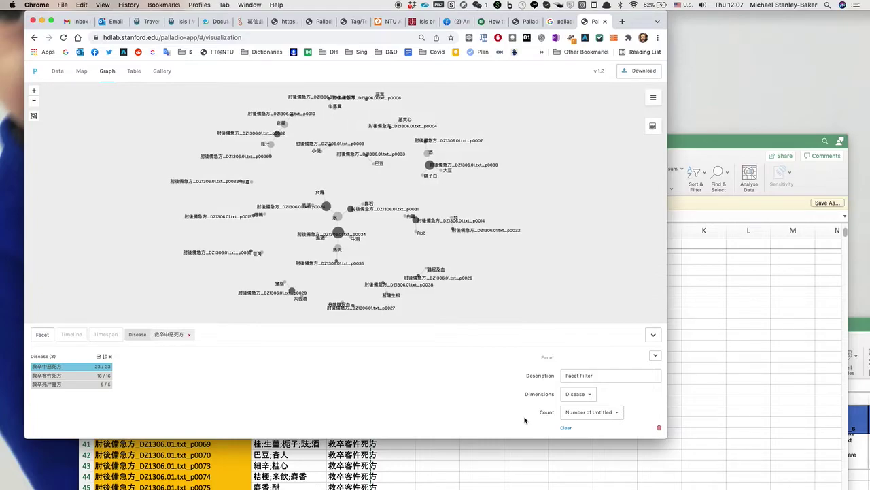
left_click_drag(667, 438, 736, 489)
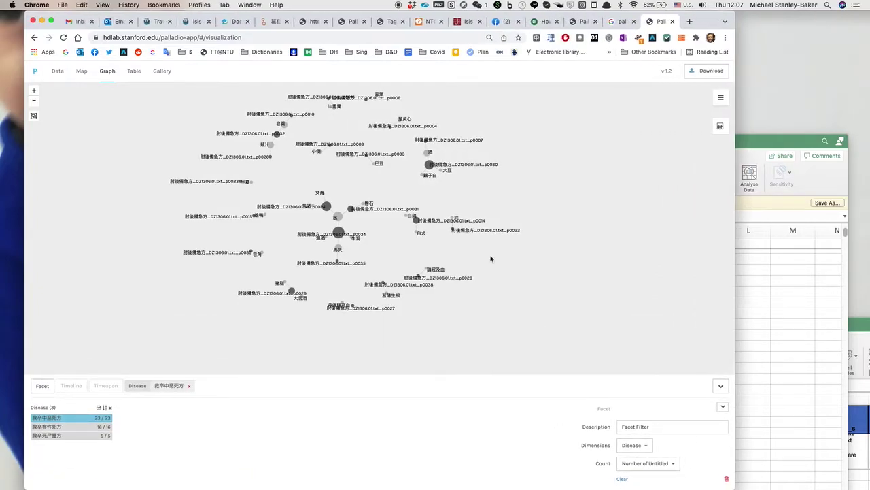
left_click_drag(476, 193, 545, 202)
scroll(405, 235, "up", 3)
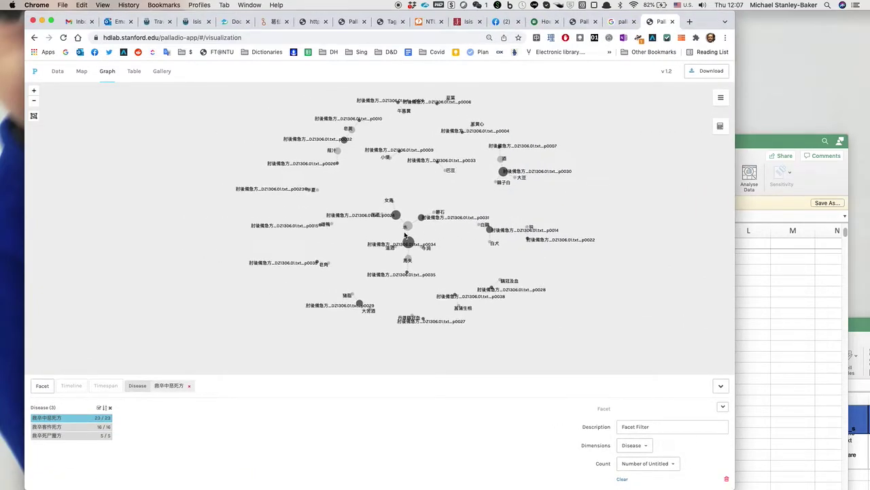
scroll(405, 234, "up", 3)
left_click_drag(412, 249, 430, 232)
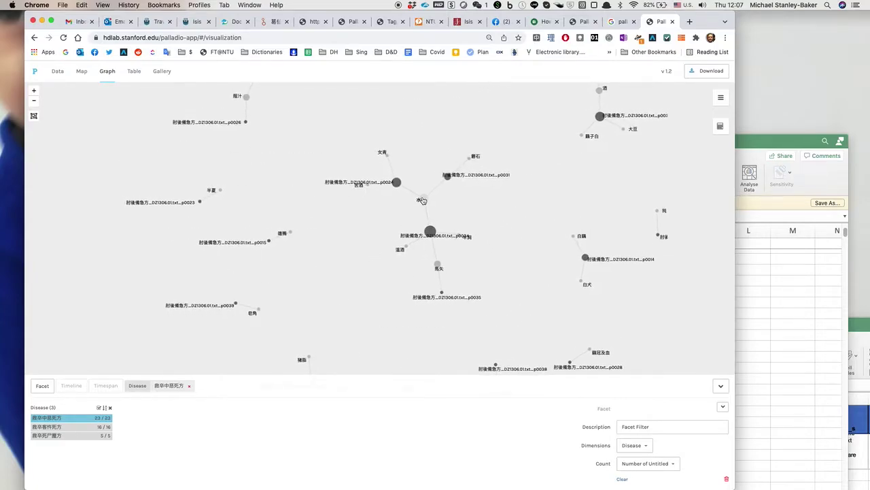
left_click_drag(562, 173, 549, 297)
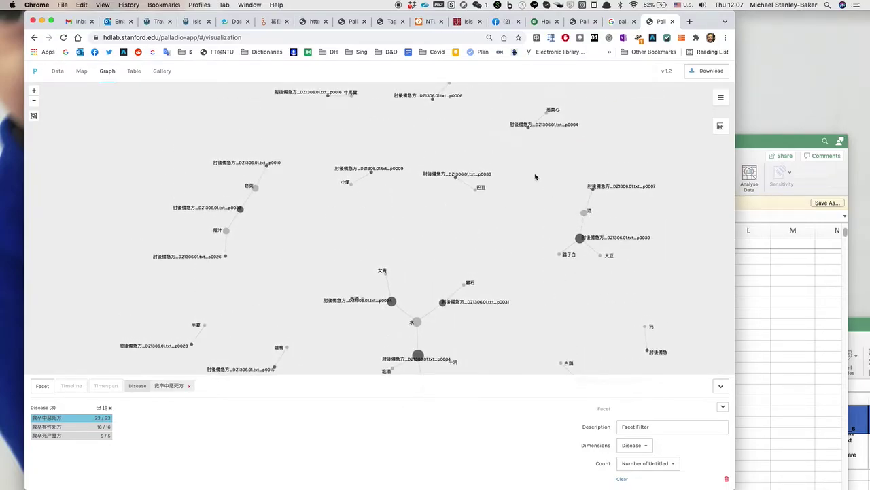
left_click_drag(479, 147, 577, 218)
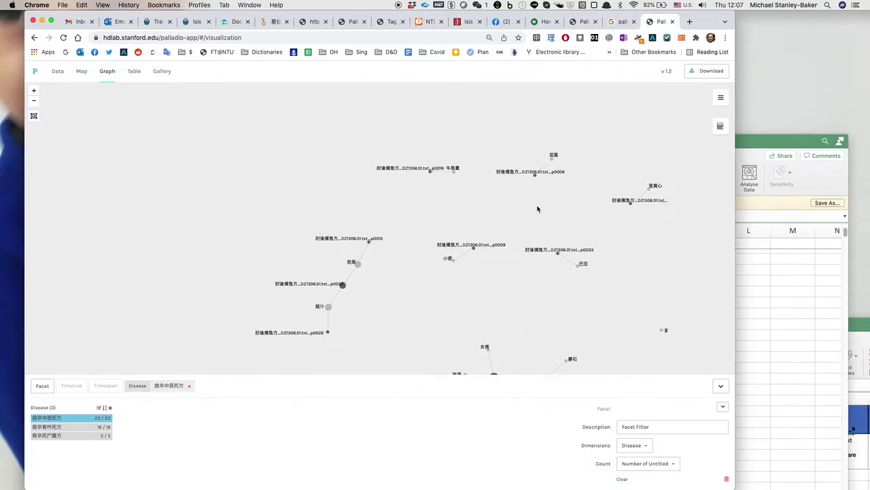
left_click_drag(404, 323, 350, 114)
left_click_drag(428, 340, 370, 213)
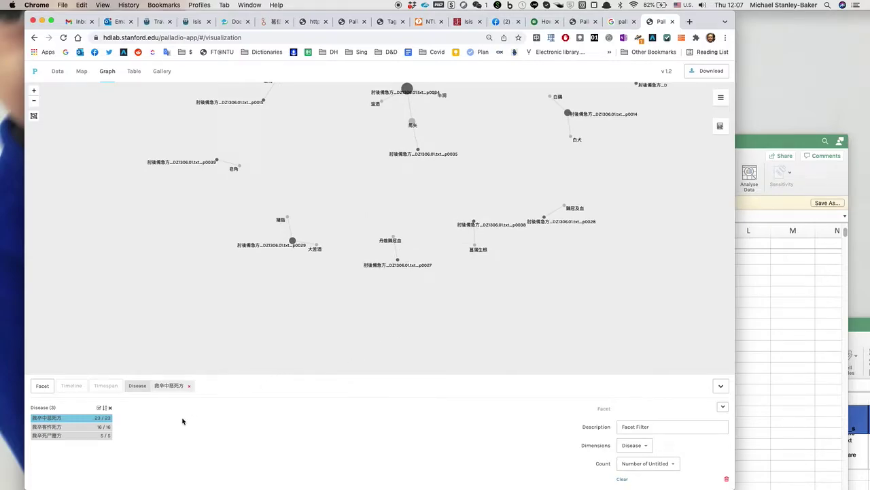
Add 救卒客忤死方 and the remaining third category to the Disease facet selection.
left_click(86, 428)
scroll(390, 257, "down", 5)
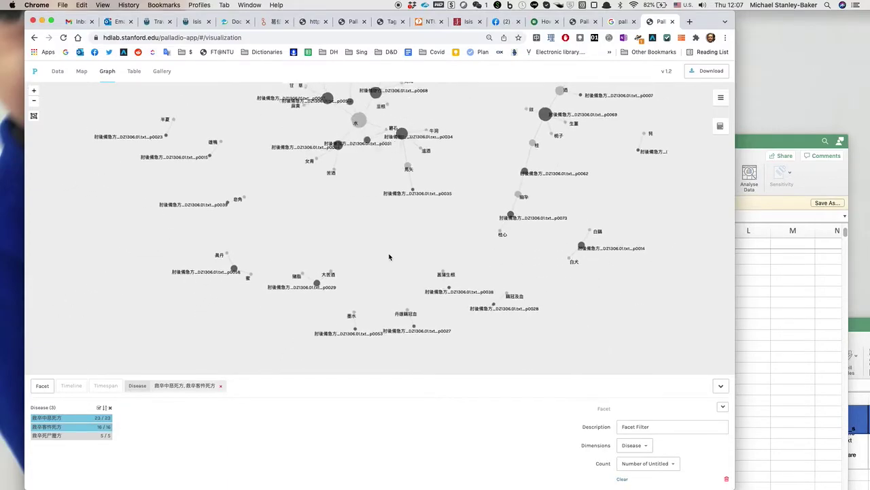
left_click_drag(428, 220, 509, 321)
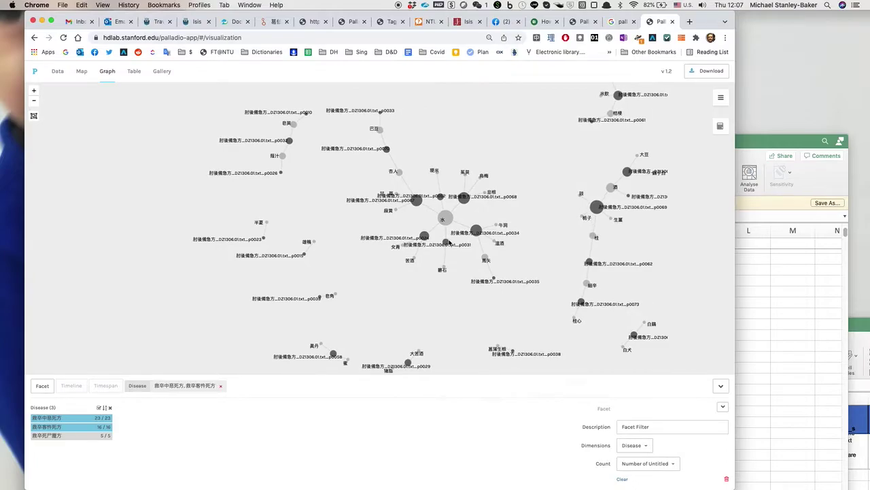
left_click(78, 438)
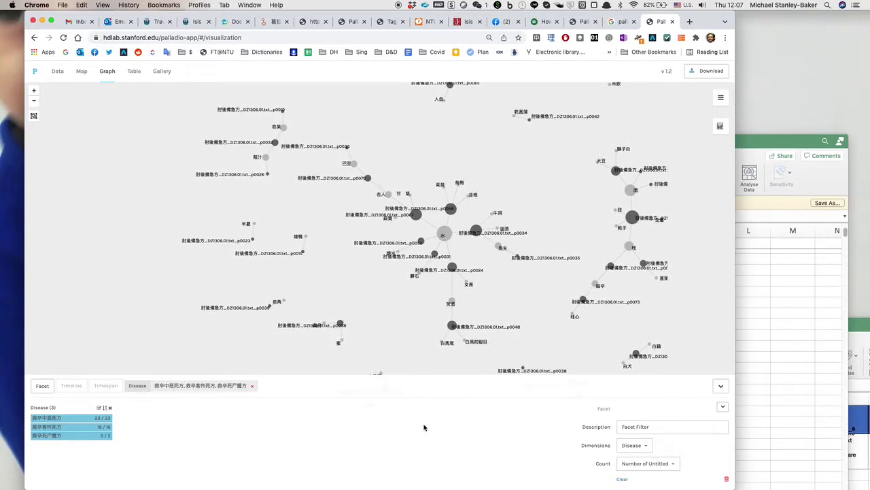
Collapse the Disease facet filter and add a second facet filter without assigning it a dimension.
left_click(723, 406)
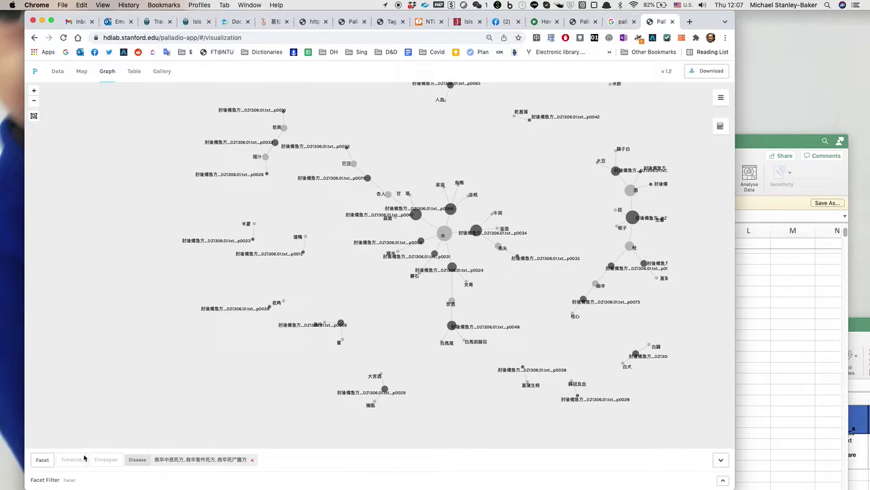
left_click(44, 462)
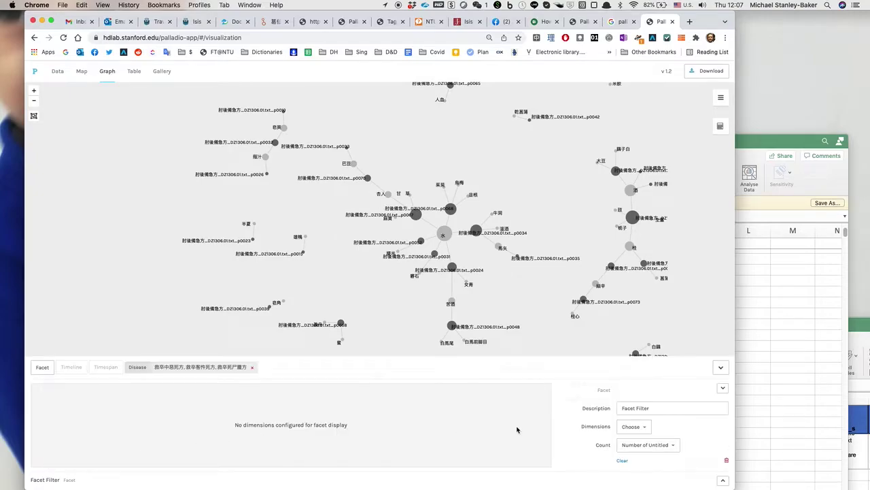
left_click(637, 428)
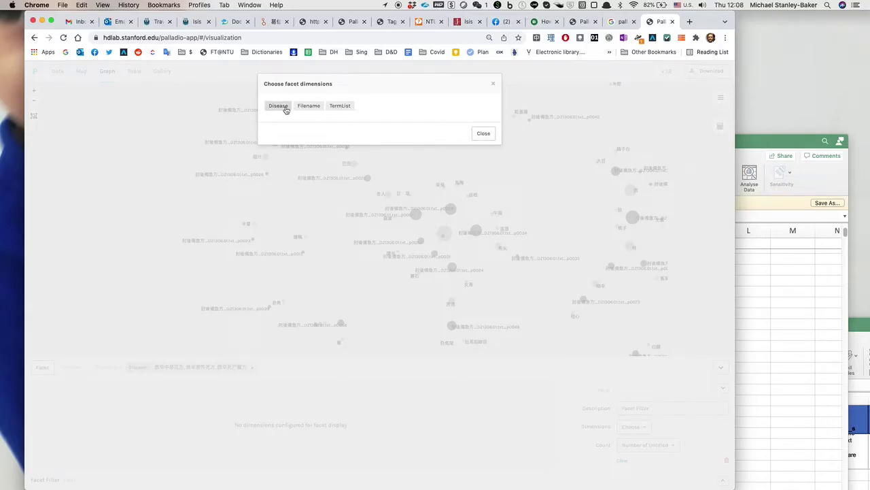
left_click(493, 86)
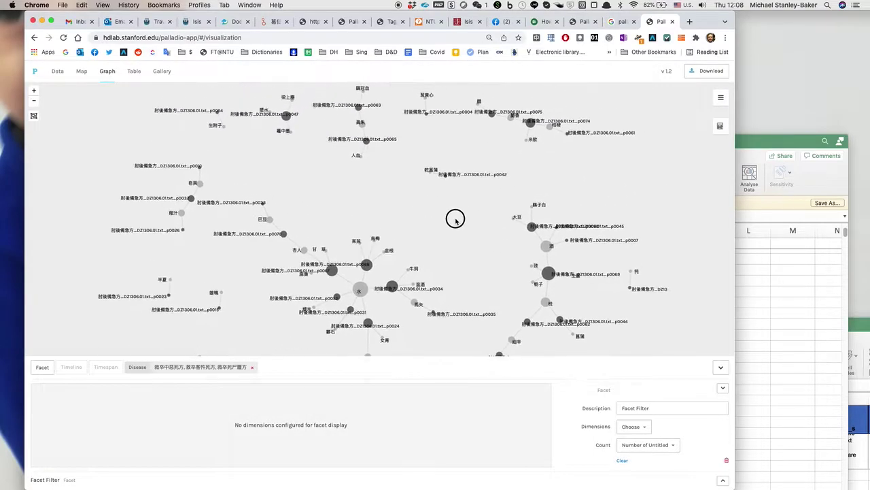
Change the graph's source dimension to Disease, keeping TermList as target, and hide the graph settings and facet filters.
left_click(722, 99)
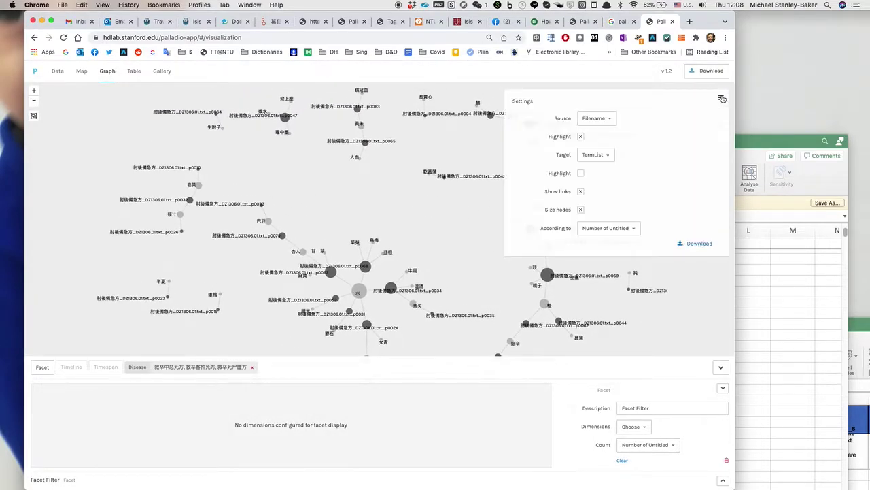
left_click(613, 118)
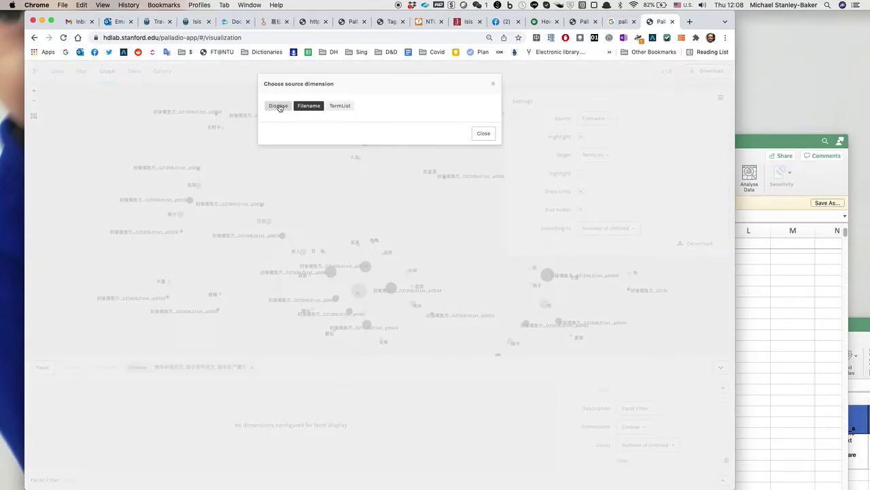
left_click(279, 107)
left_click(483, 135)
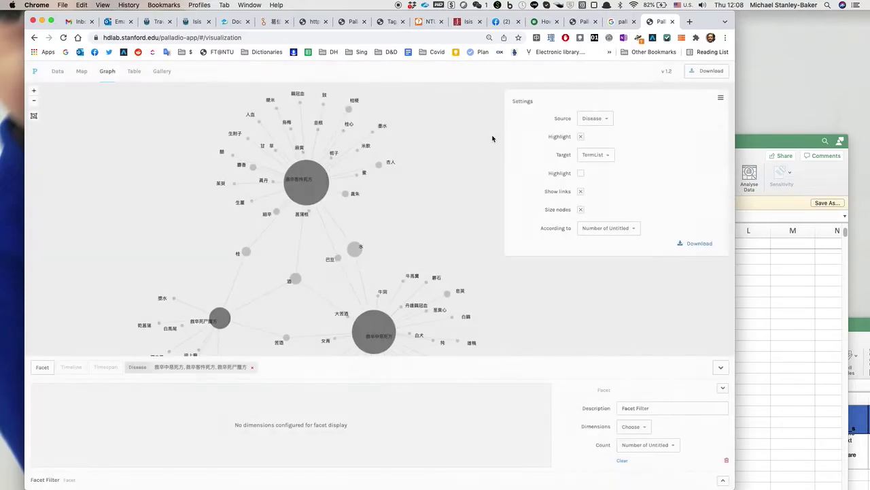
left_click(722, 97)
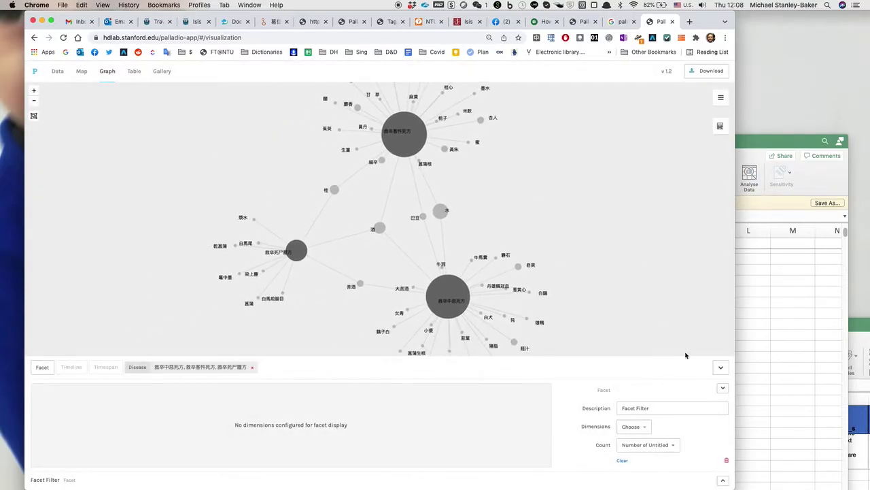
left_click(720, 367)
Spread the three disease nodes and the 水 node apart and examine which drugs link the diseases.
left_click_drag(449, 296, 534, 346)
left_click_drag(408, 194, 263, 181)
left_click_drag(381, 292, 305, 372)
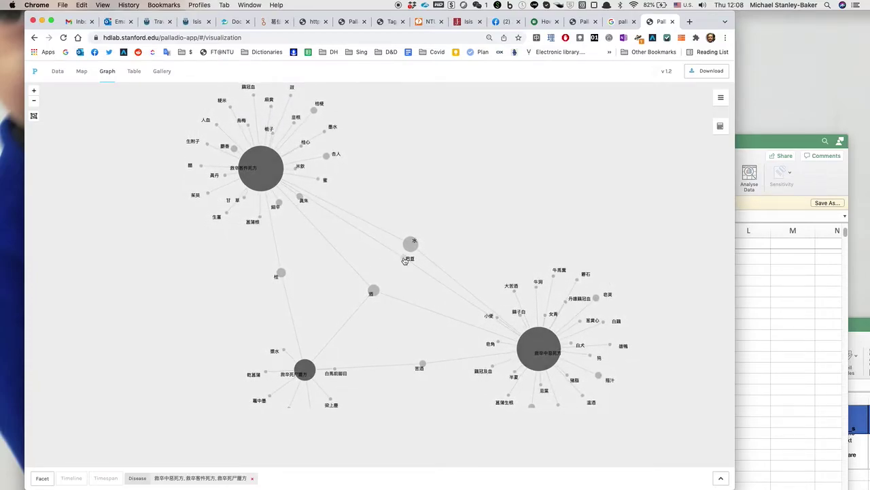
left_click_drag(410, 243, 430, 219)
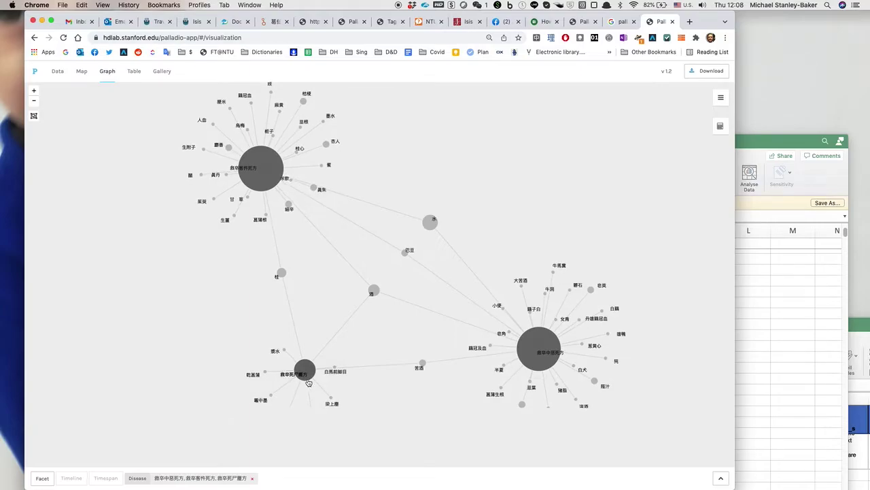
scroll(305, 371, "up", 2)
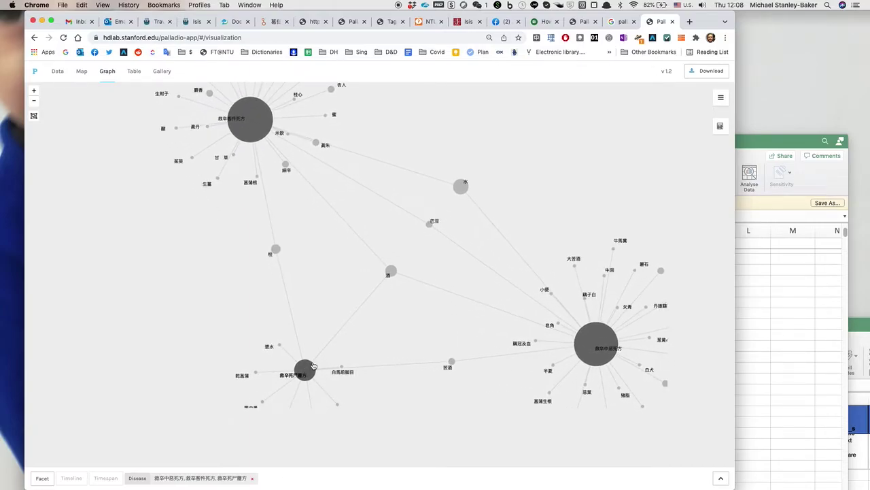
left_click(392, 272)
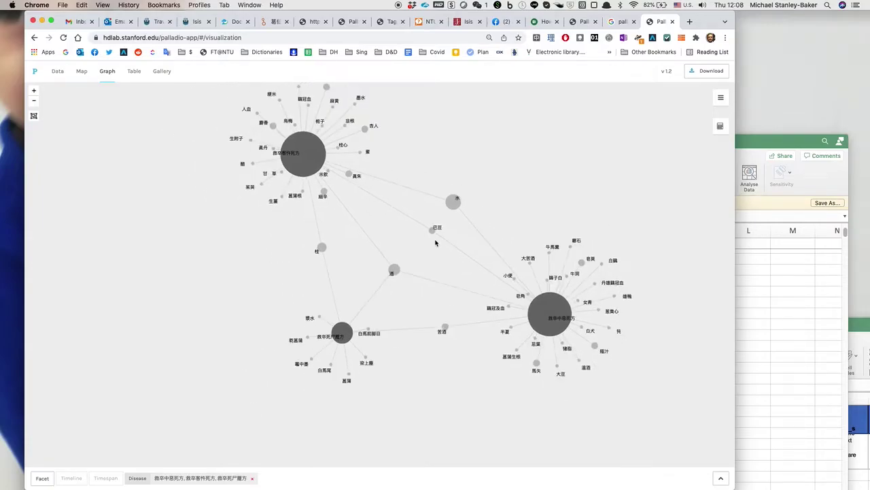
left_click_drag(517, 167, 490, 195)
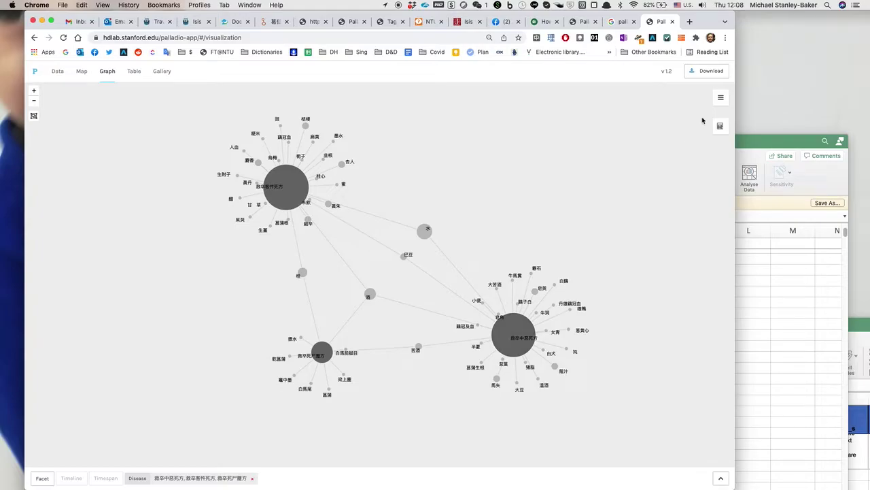
Set the graph's source dimension back to Filename.
left_click(722, 99)
left_click(598, 120)
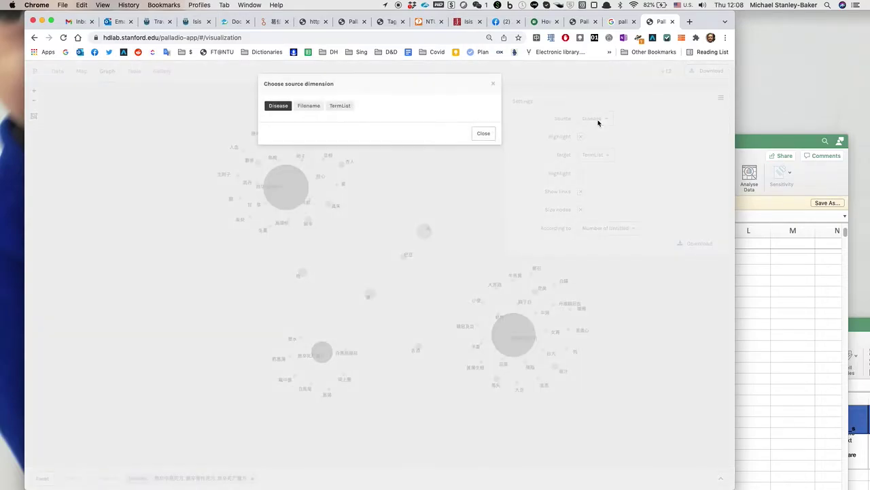
left_click(307, 105)
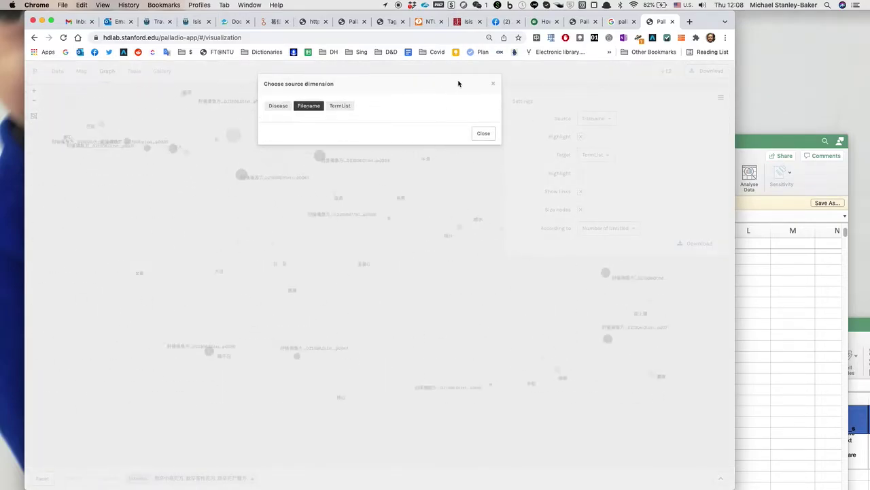
left_click(492, 85)
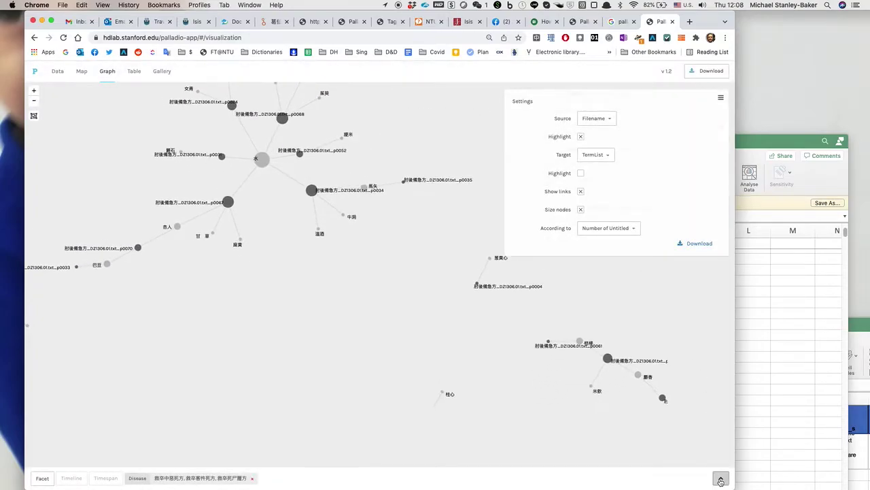
Expand the Disease facet again and deselect the other two categories so that only 救卒中惡死方 filters the passage-drug graph.
left_click(721, 479)
left_click(723, 388)
left_click(723, 480)
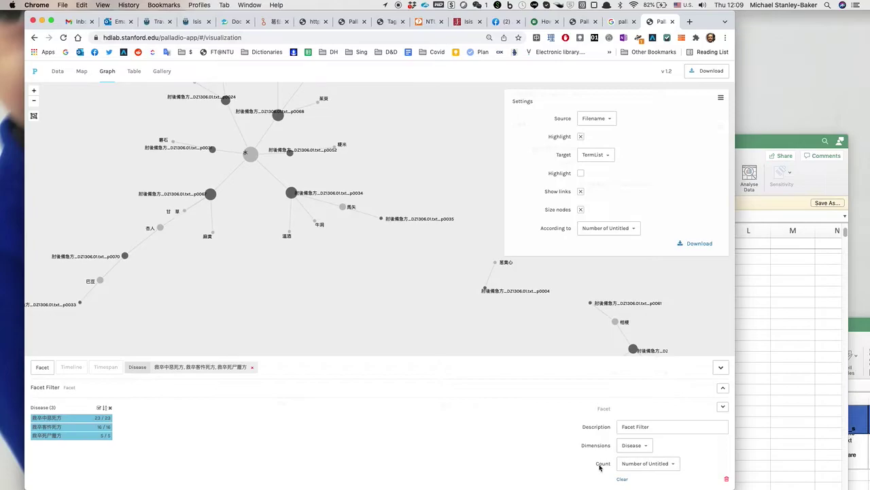
left_click(68, 426)
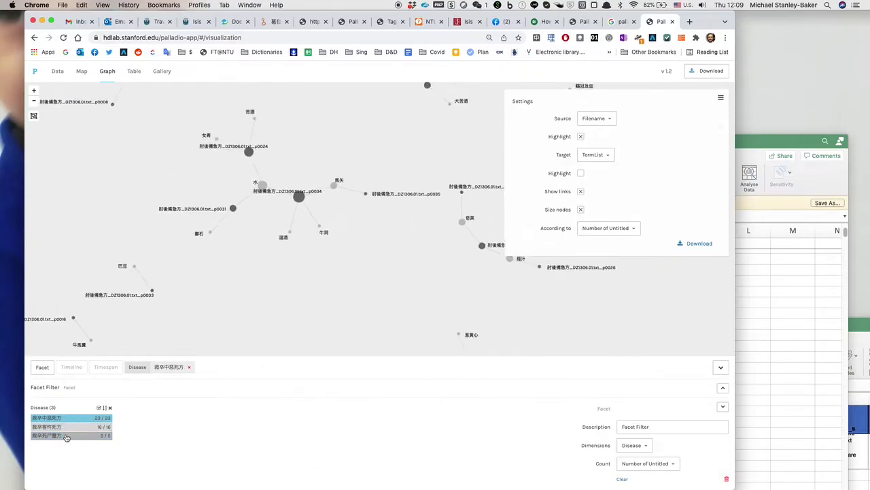
left_click(64, 435)
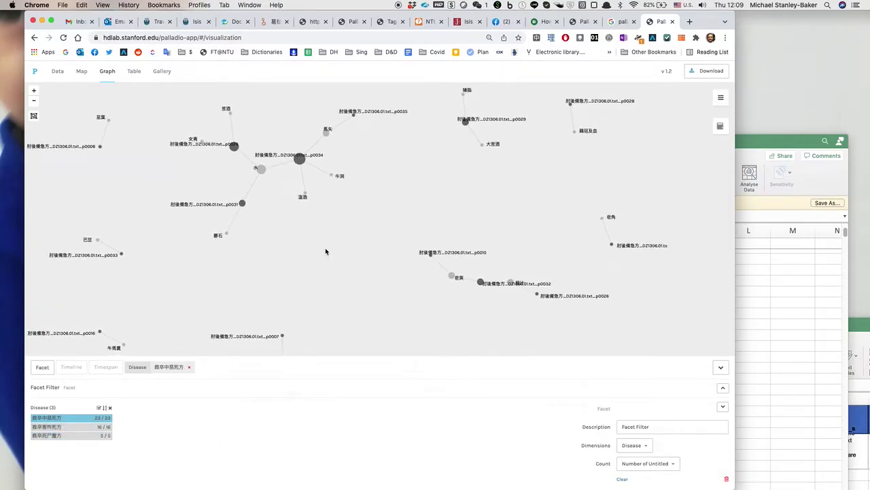
scroll(325, 249, "down", 3)
left_click_drag(325, 263, 361, 225)
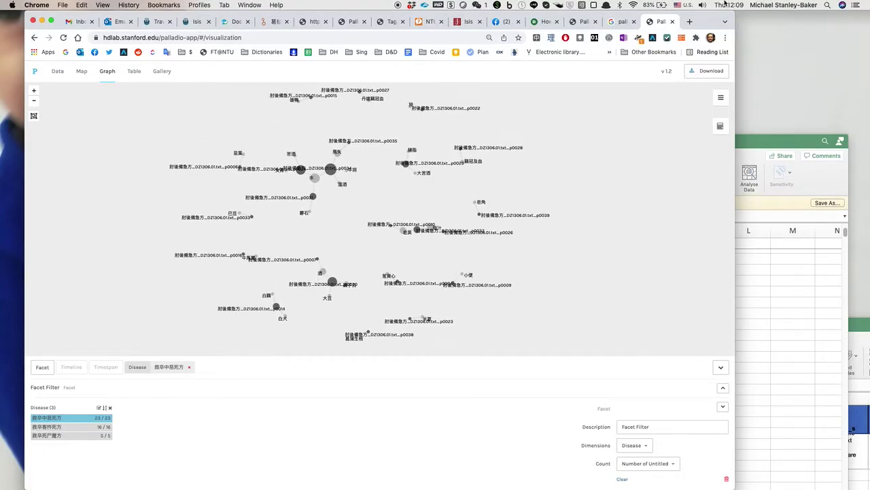
Reposition the browser window, look at the tagged passages in DocuSky, and return to the Palladio graph.
left_click_drag(708, 19, 740, 52)
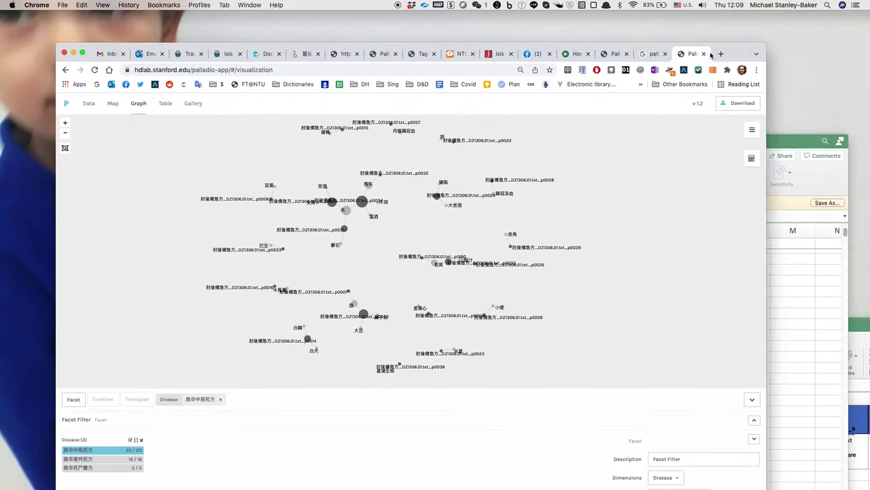
left_click(342, 55)
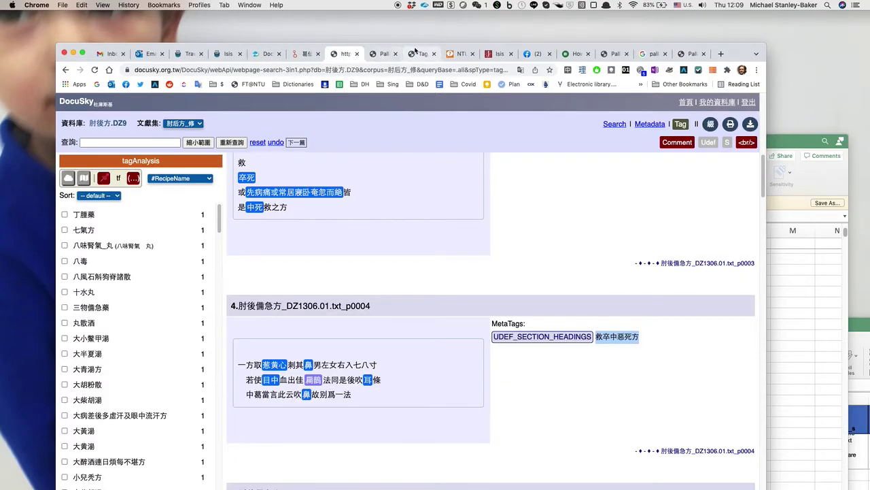
left_click(689, 52)
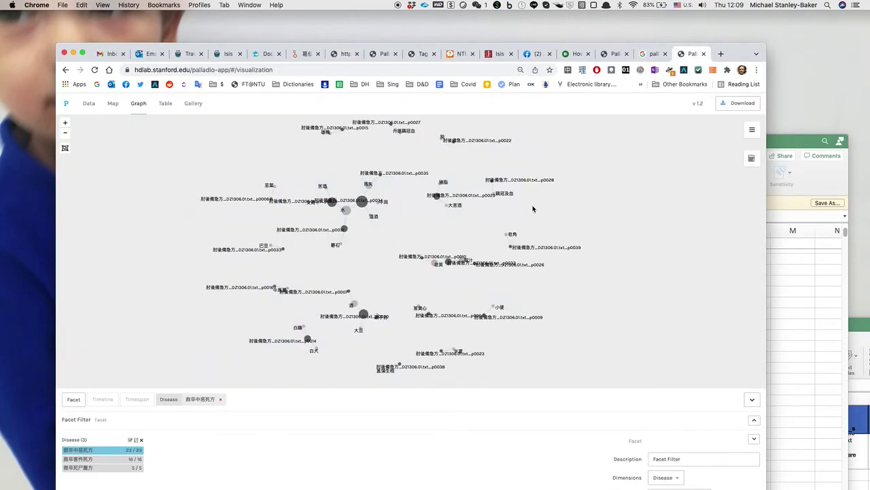